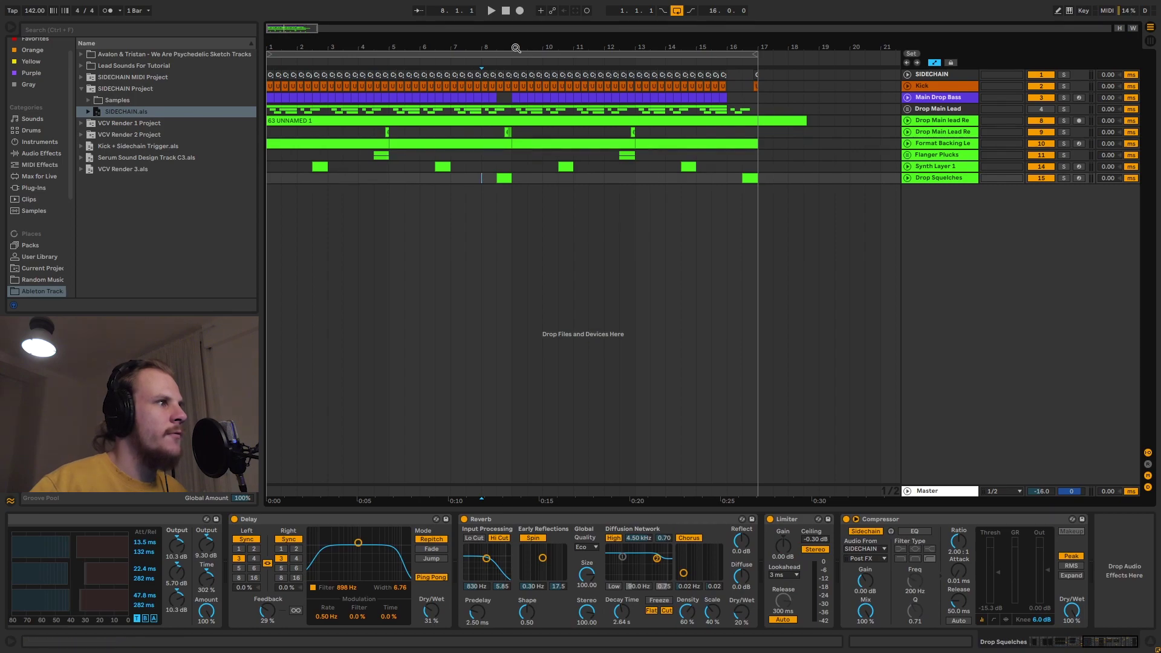
pyautogui.moveTo(473, 43); pyautogui.dragTo(476, 44)
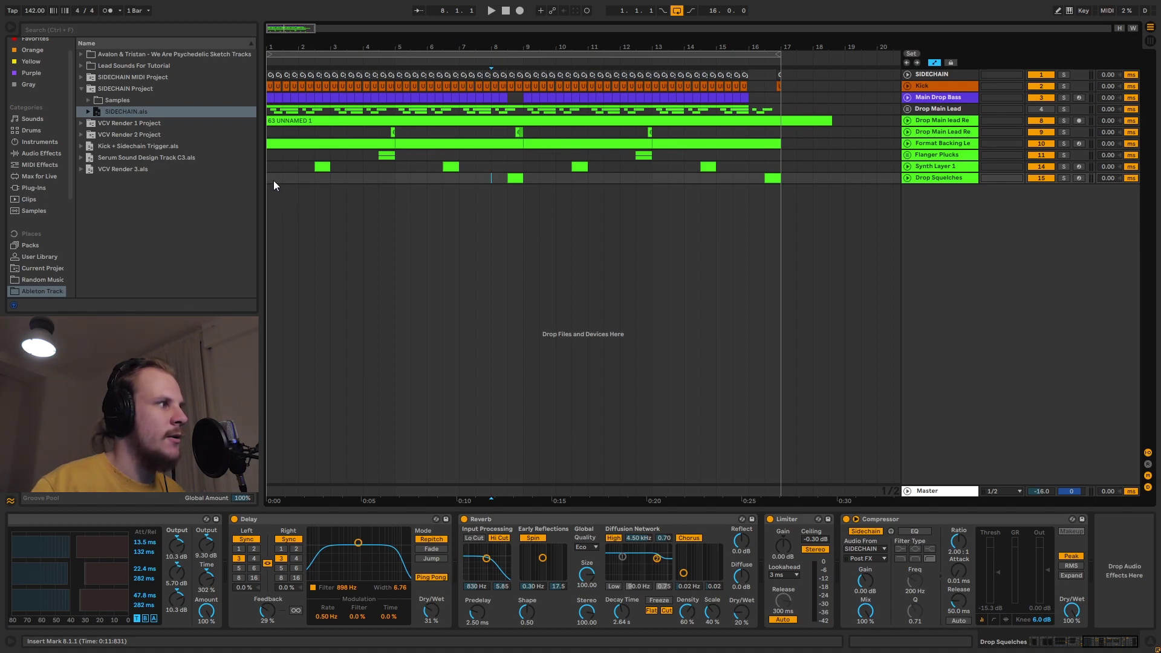
pyautogui.moveTo(279, 47); pyautogui.dragTo(282, 56)
pyautogui.click(270, 157)
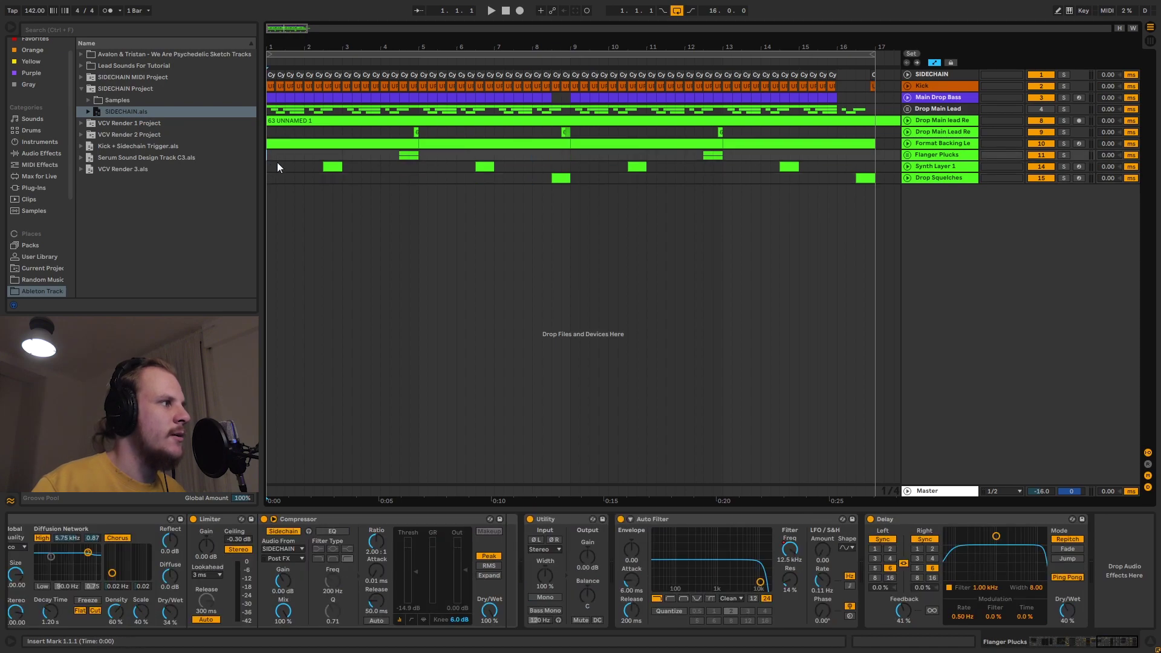
pyautogui.moveTo(380, 40); pyautogui.dragTo(378, 24)
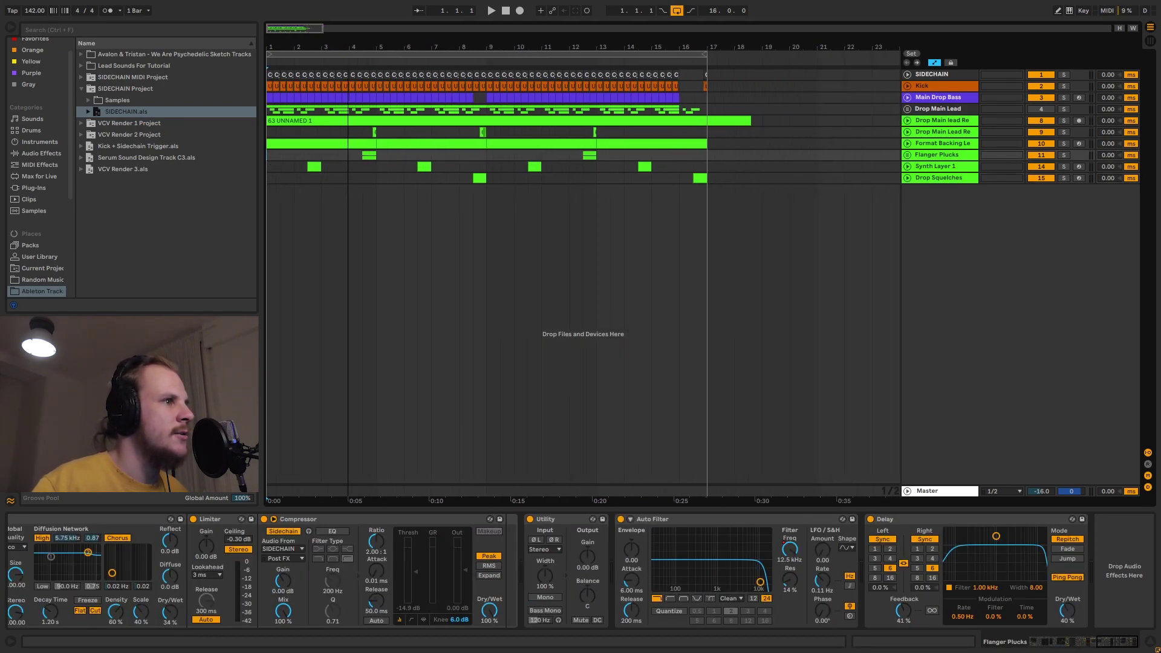
# Solo the Kick and Main Drop Bass tracks and play them from bar 1.
pyautogui.click(1064, 87)
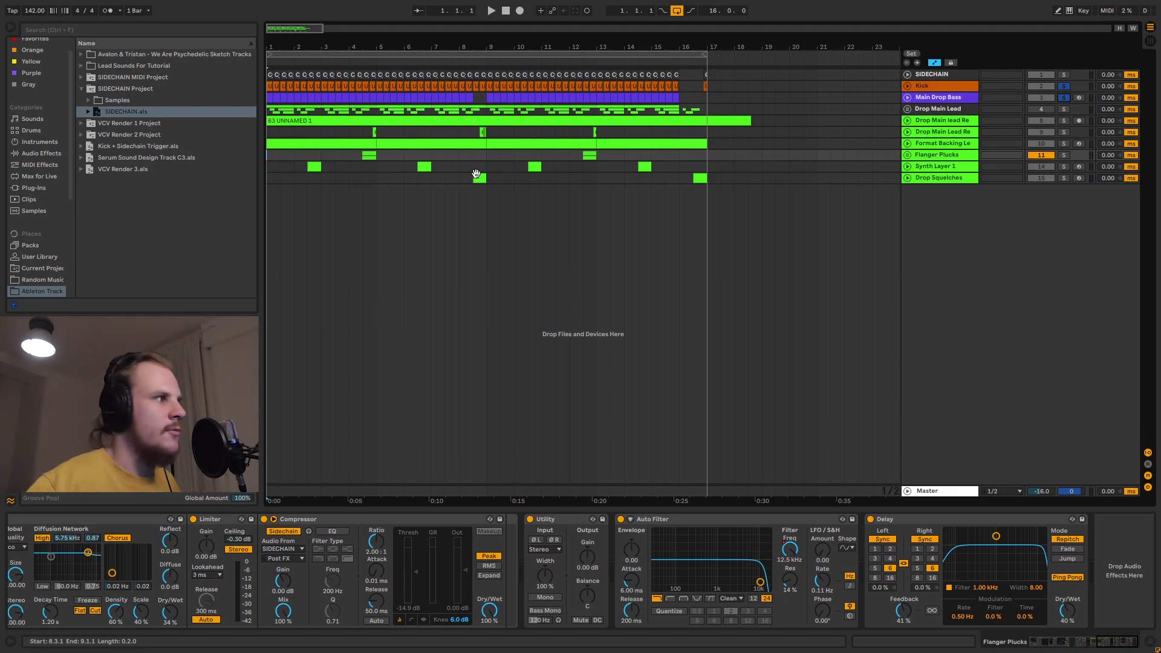
pyautogui.click(267, 129)
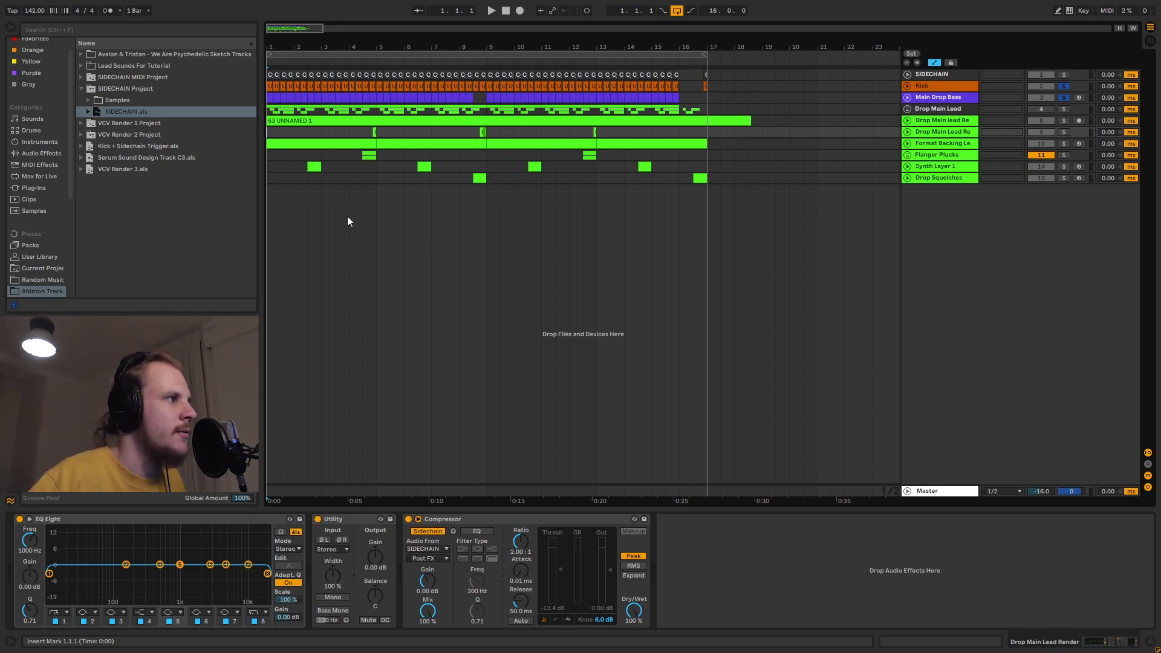
pyautogui.press('space')
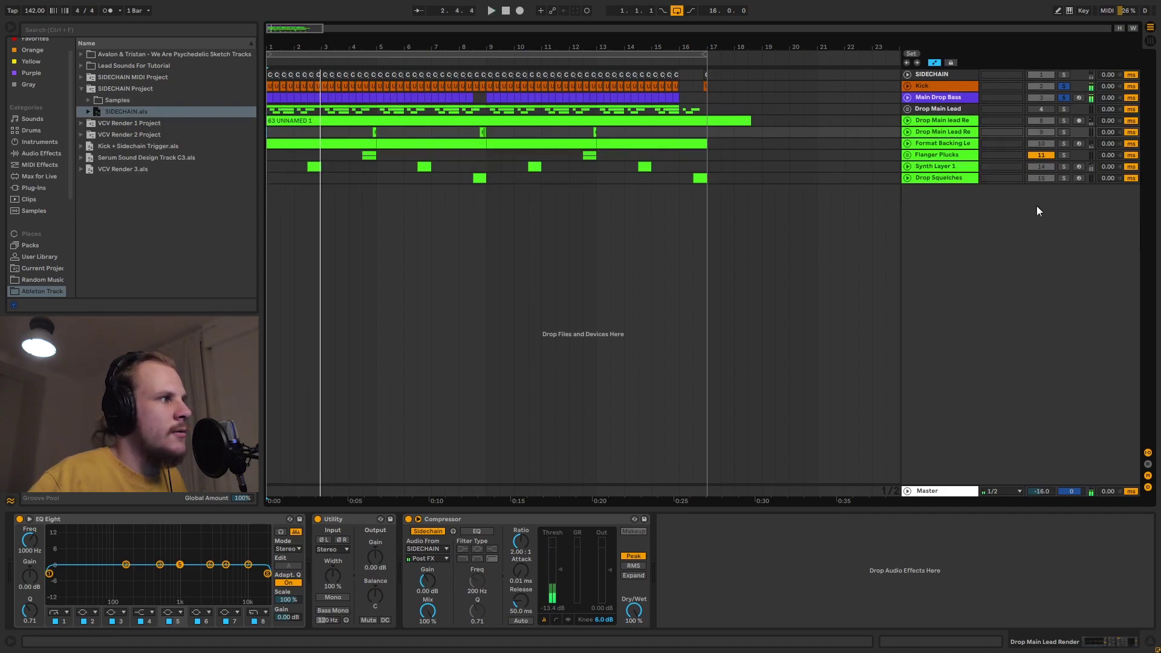
# Unsolo the Kick and Main Drop Bass tracks and listen to the full arrangement from bar 1.
pyautogui.click(1064, 86)
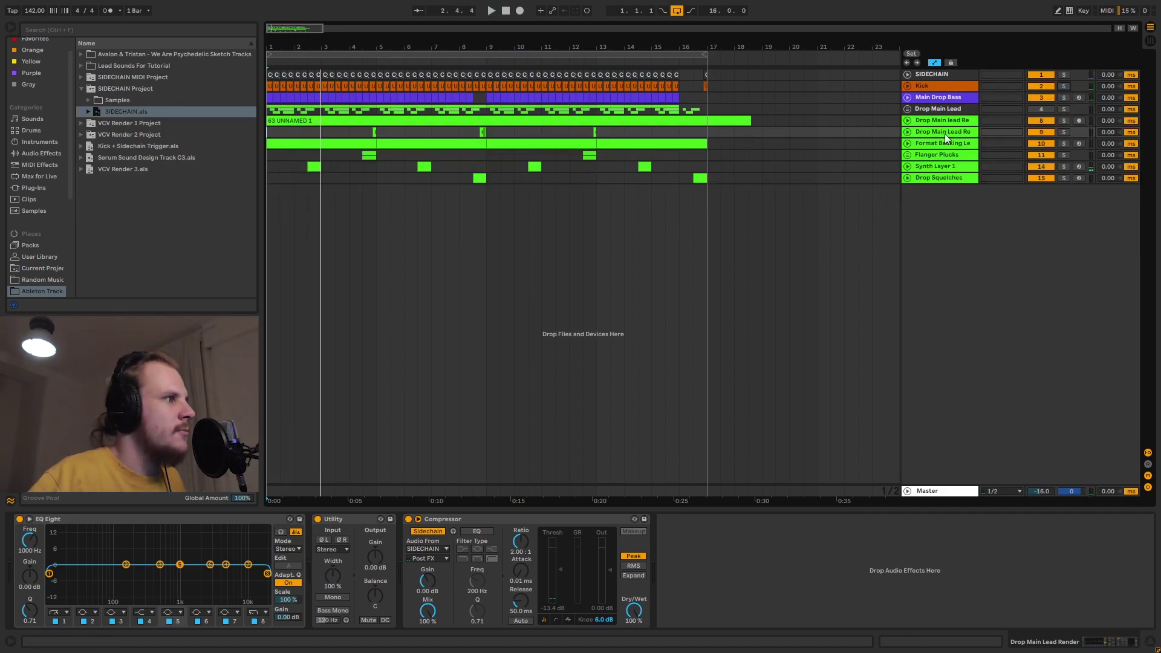
pyautogui.press('space')
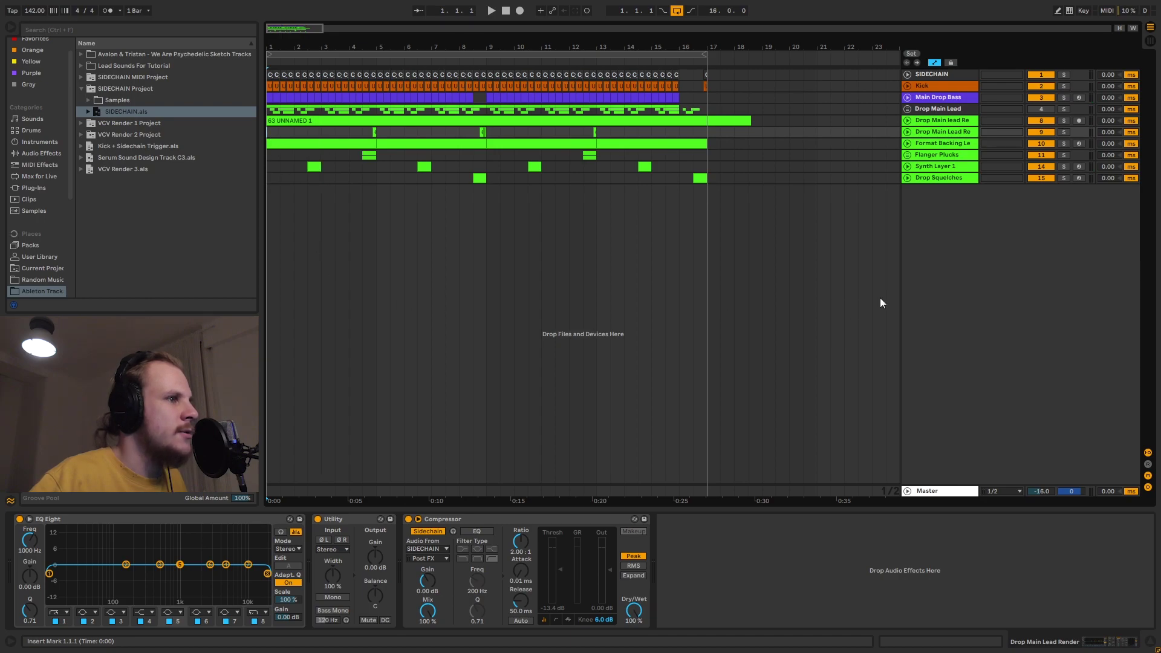
pyautogui.press('space')
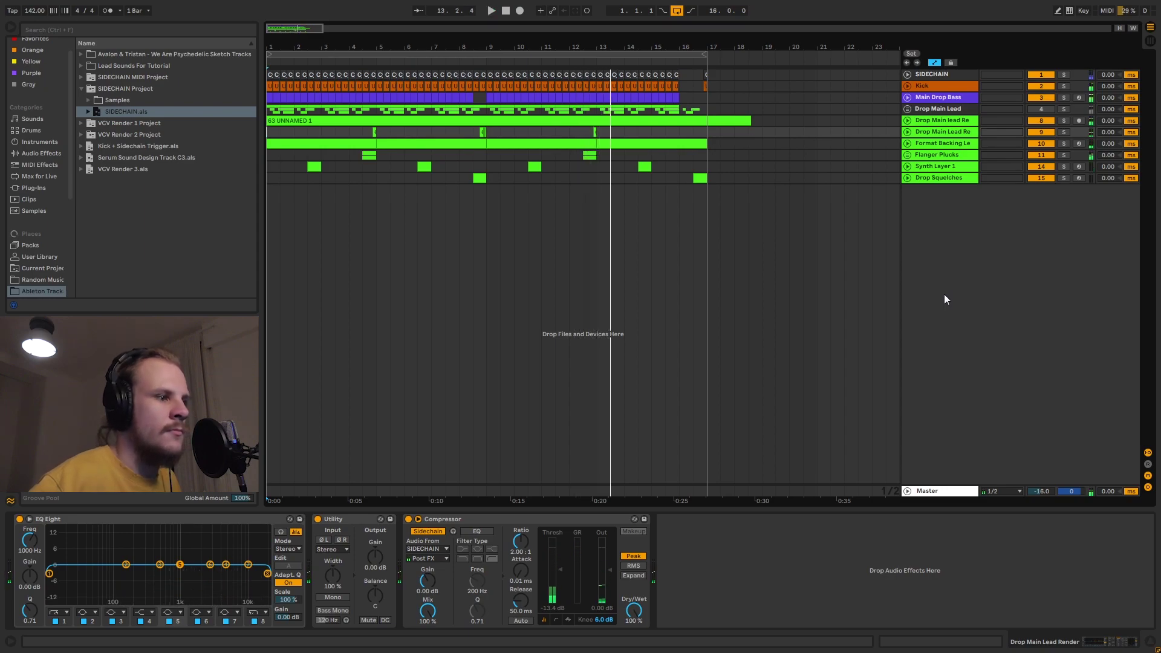
pyautogui.press('space')
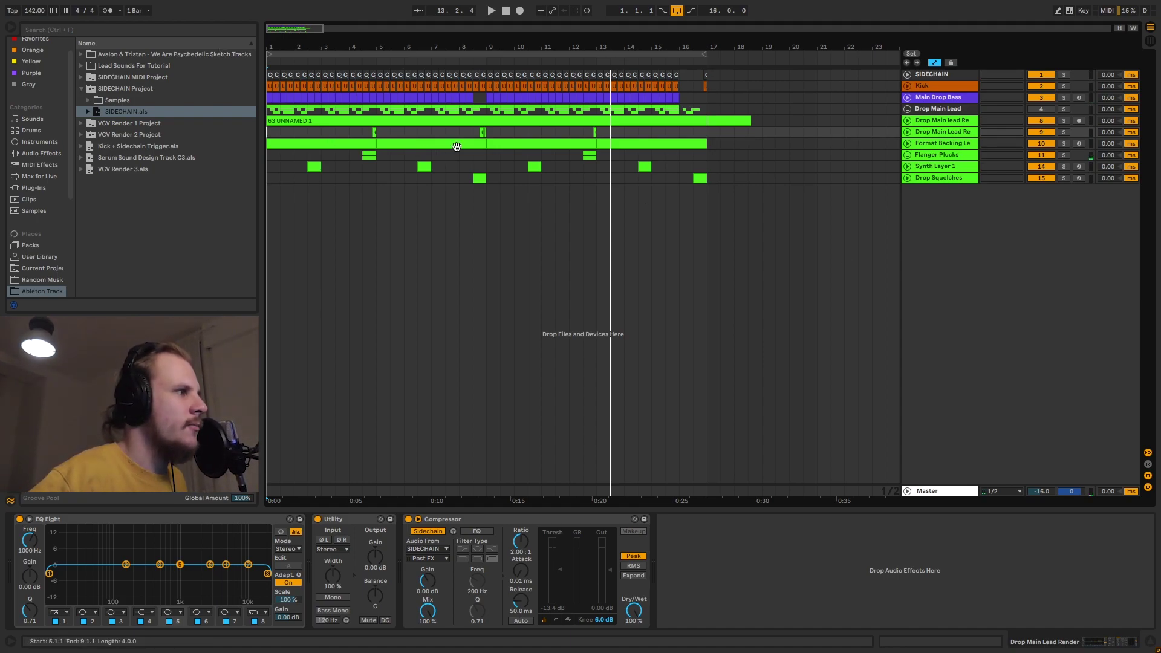
# Unfold the Drop Main Lead group and its Main track, and show the Main track's devices.
pyautogui.click(940, 114)
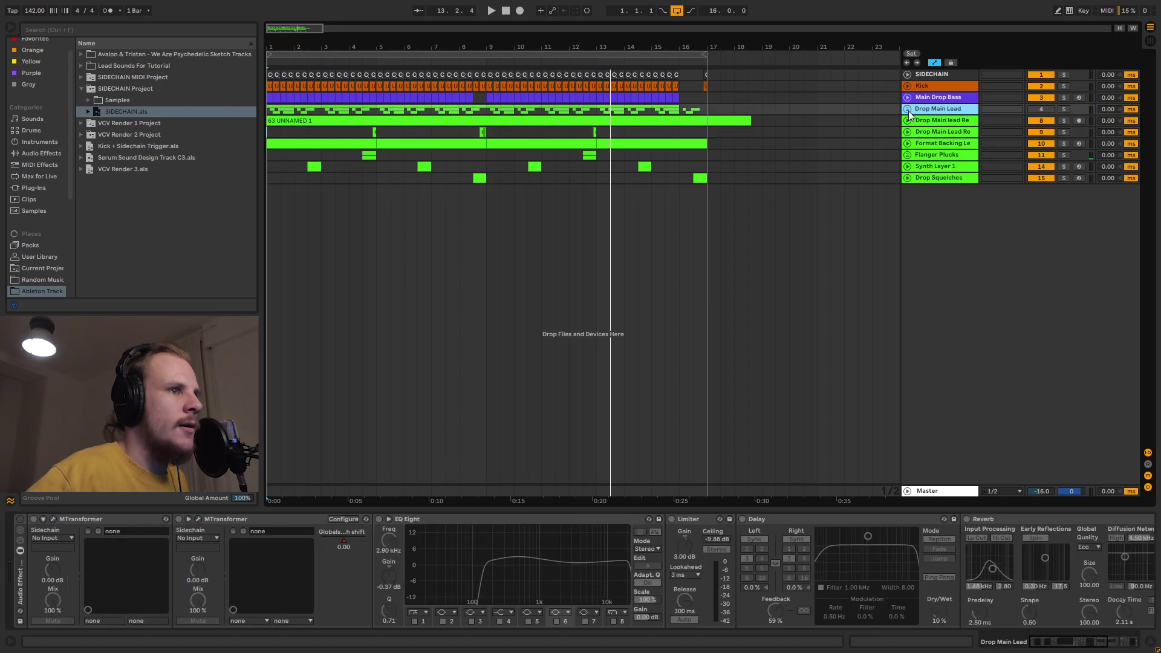
pyautogui.click(907, 108)
pyautogui.click(911, 152)
pyautogui.click(927, 151)
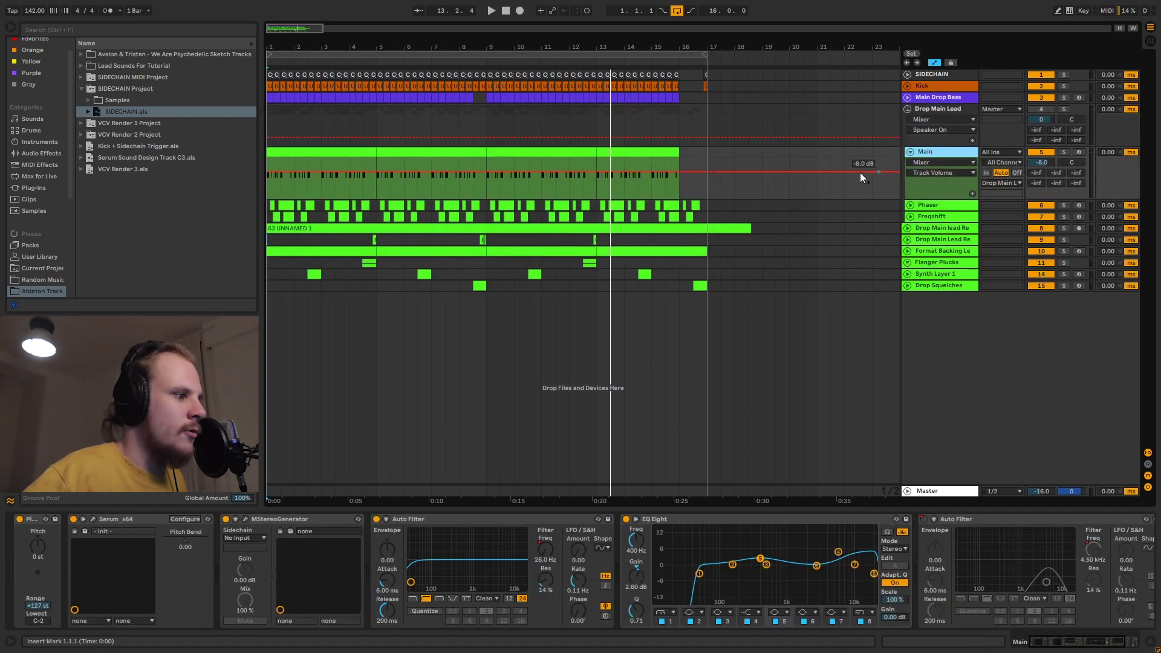
# Solo the Main track inside the Drop Main Lead group and look over its device chain.
pyautogui.click(948, 109)
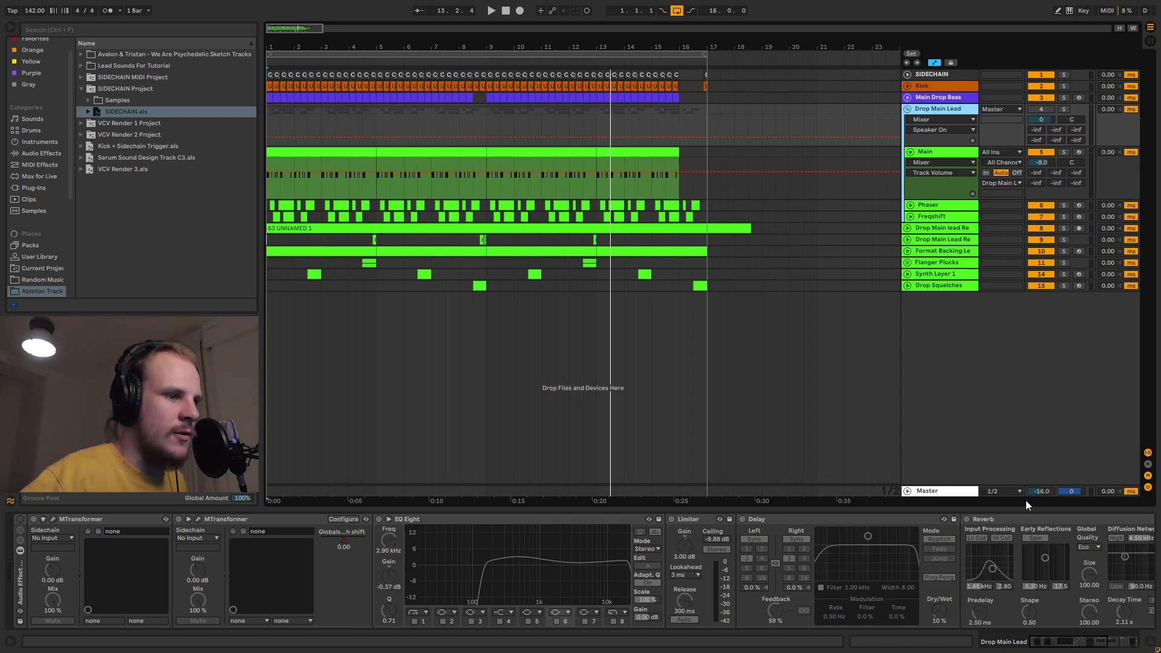
pyautogui.click(936, 151)
pyautogui.click(1064, 152)
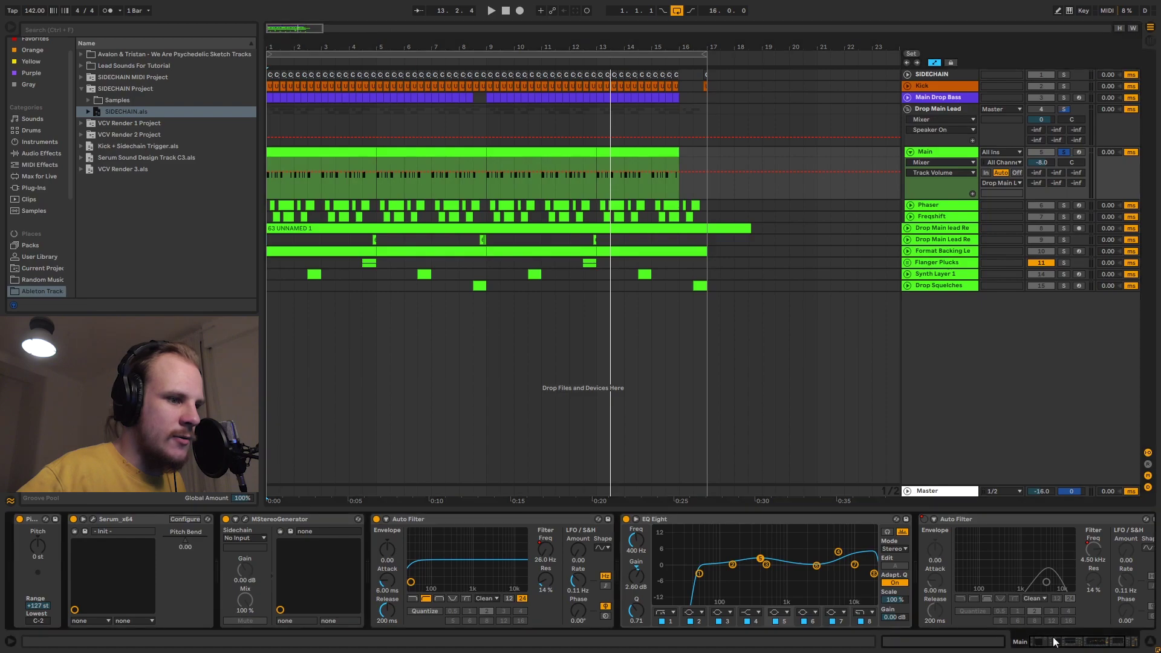
pyautogui.moveTo(1069, 639); pyautogui.dragTo(1045, 644)
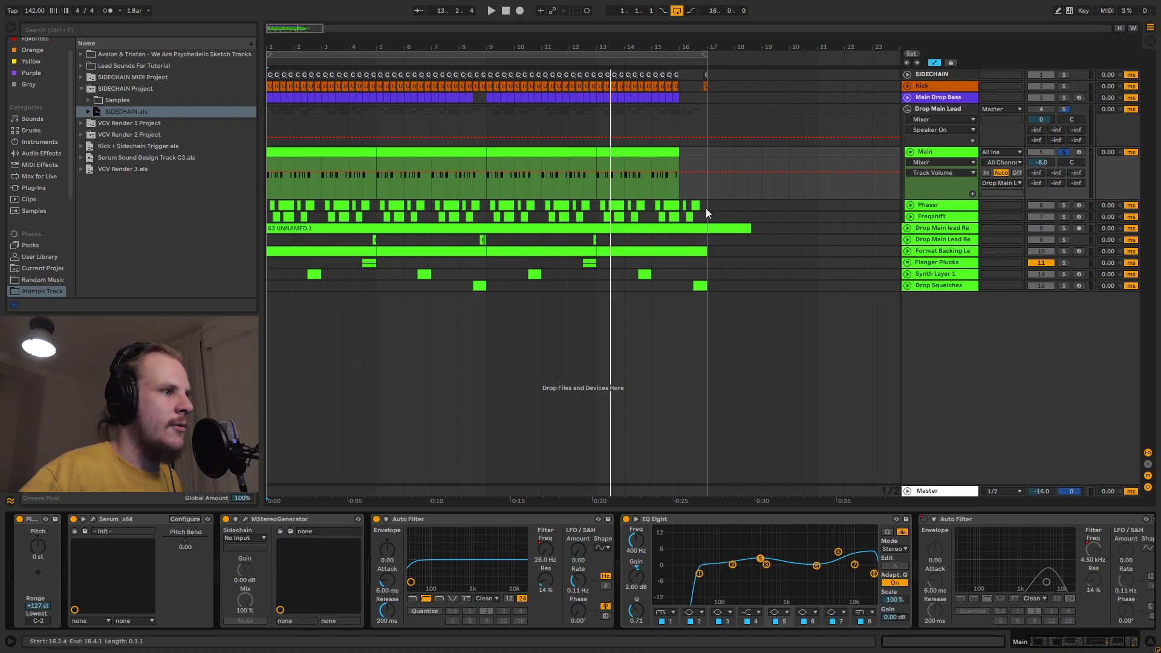
# Play the soloed Main lead from its first clip and activate the Drop Main Lead group track during playback.
pyautogui.moveTo(709, 205); pyautogui.dragTo(267, 217)
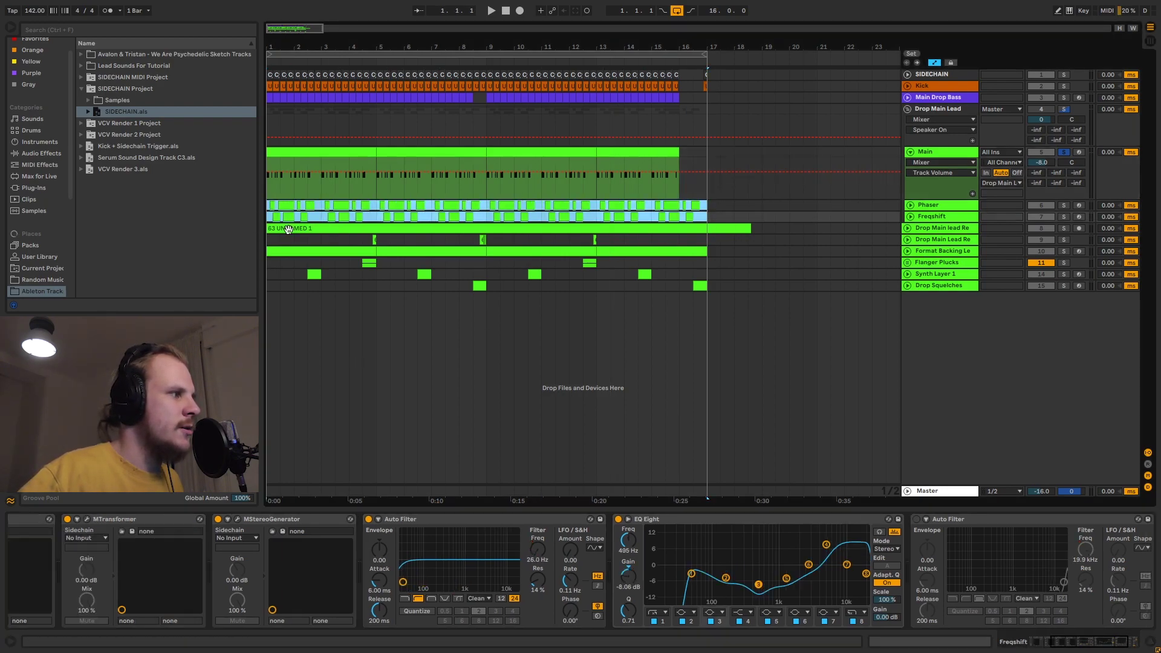
pyautogui.click(311, 156)
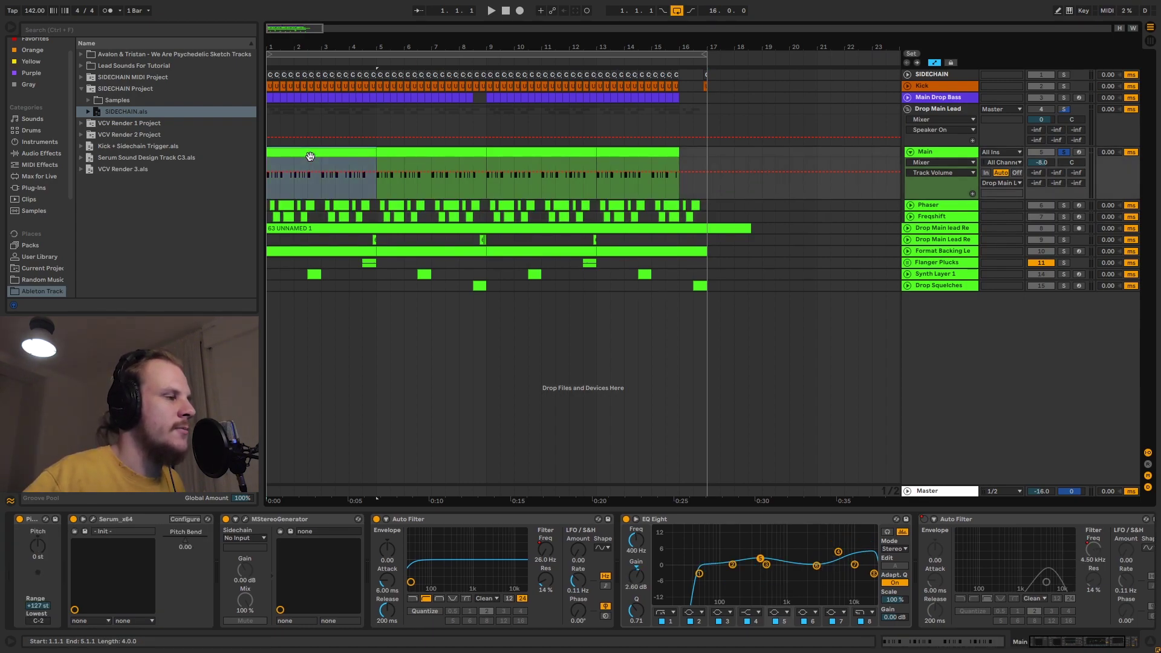
pyautogui.press('space')
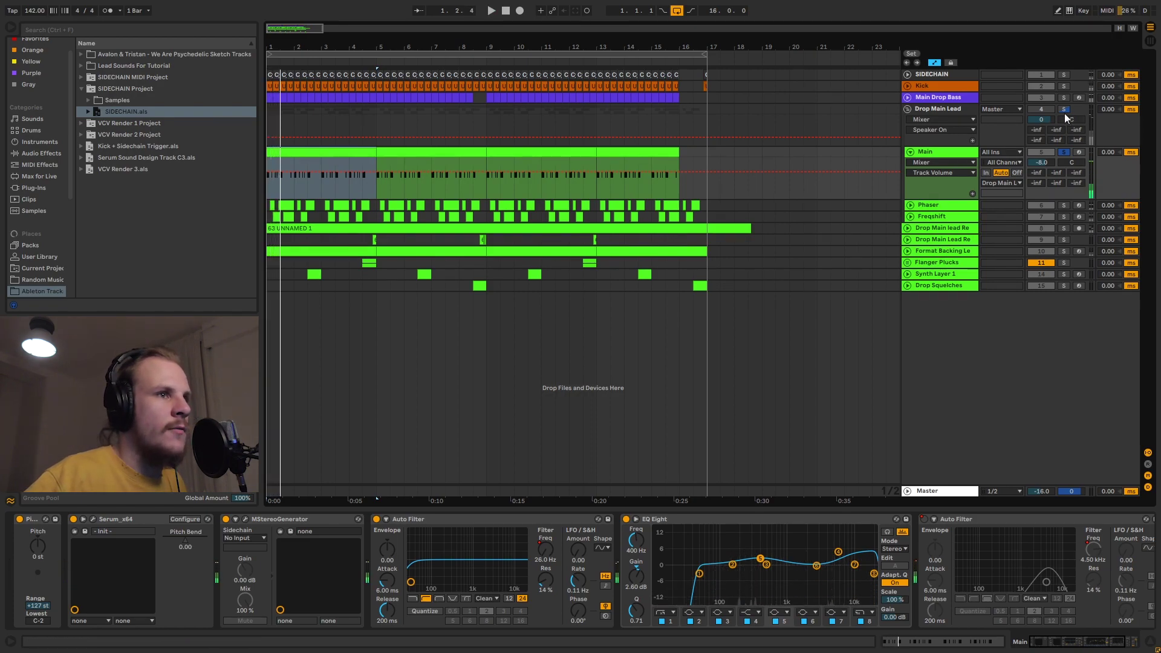
pyautogui.click(1065, 109)
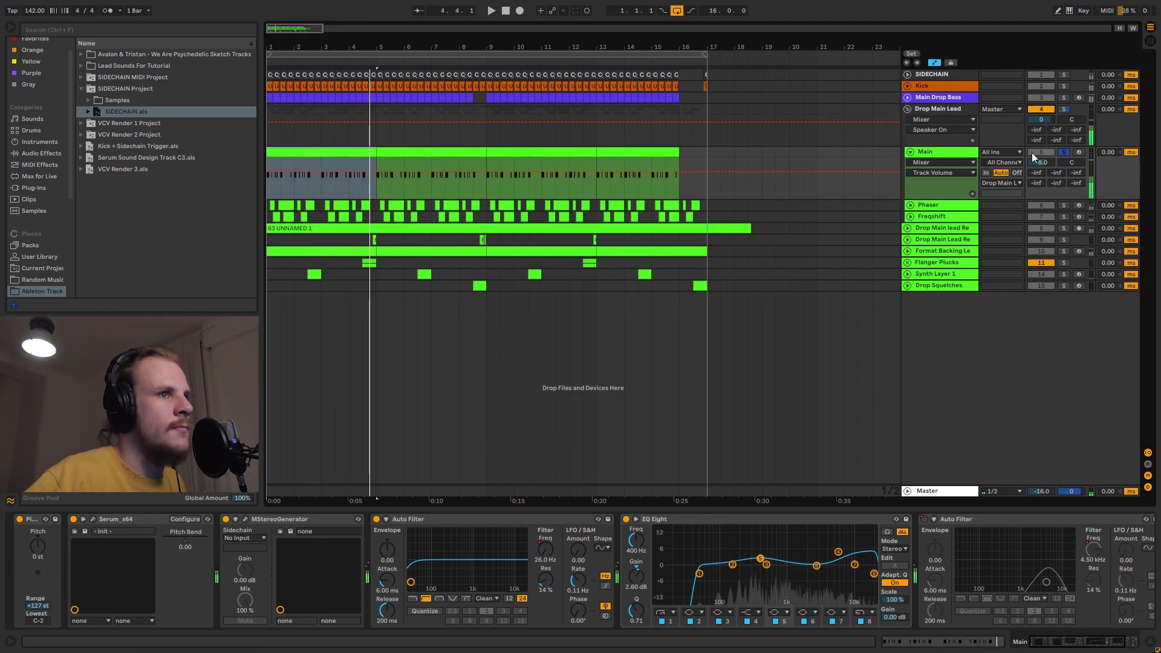
pyautogui.press('space')
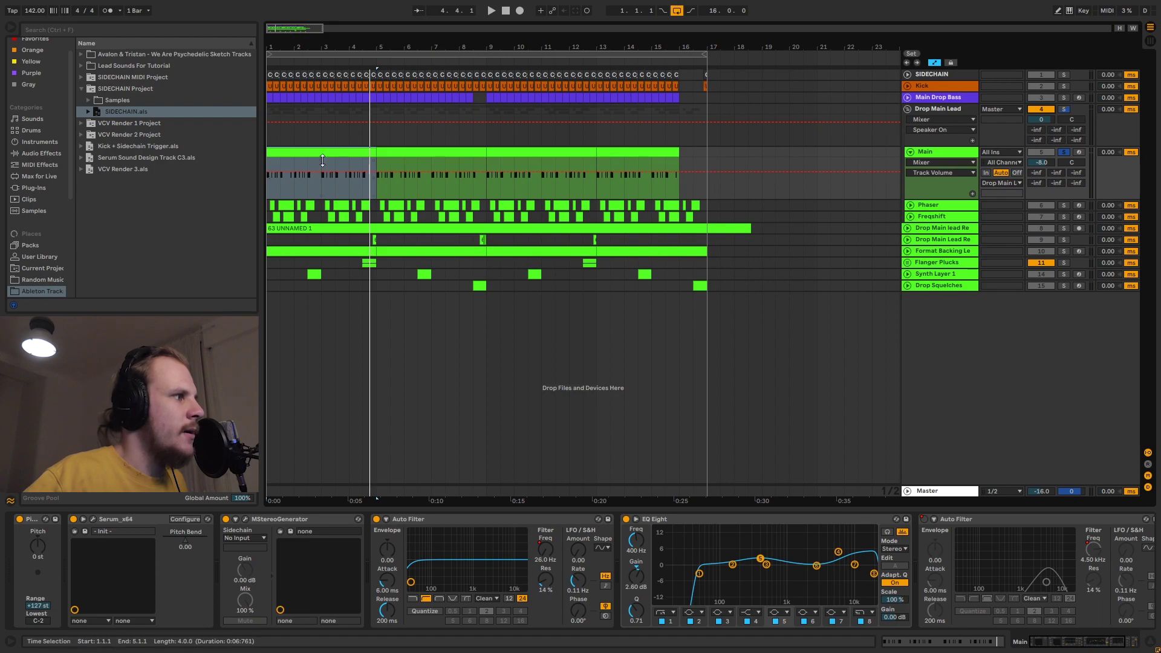
# Turn on the Audio Effect Rack on the Drop Main Lead group and play the processed lead from bar 1.
pyautogui.click(925, 107)
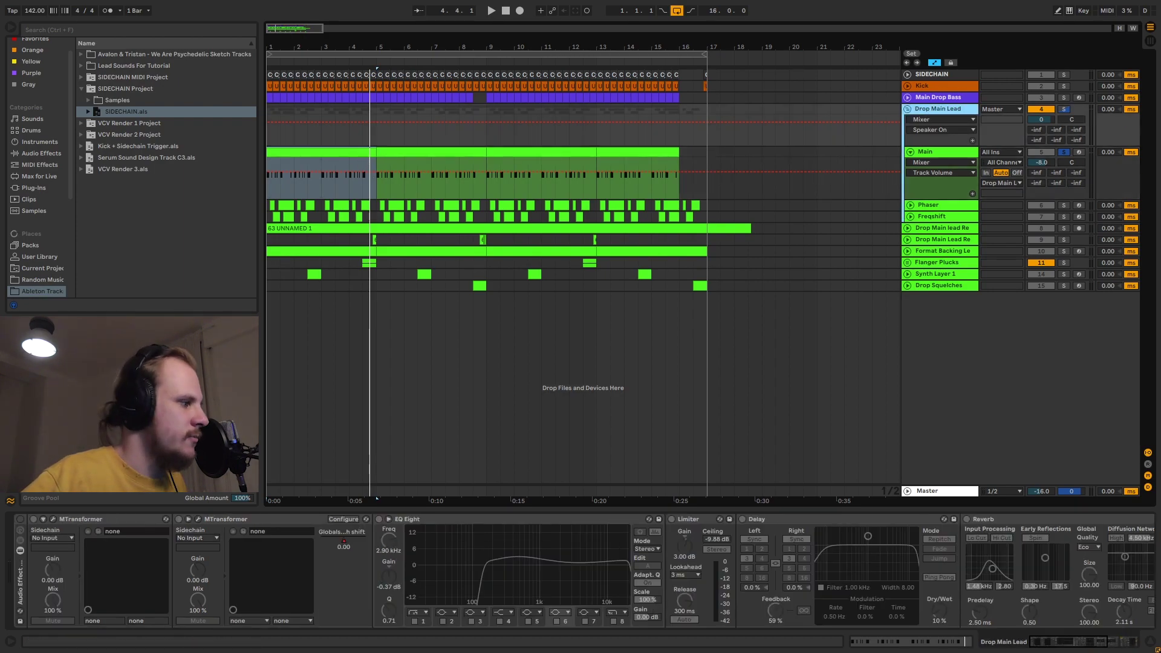
pyautogui.moveTo(1075, 644); pyautogui.dragTo(1036, 641)
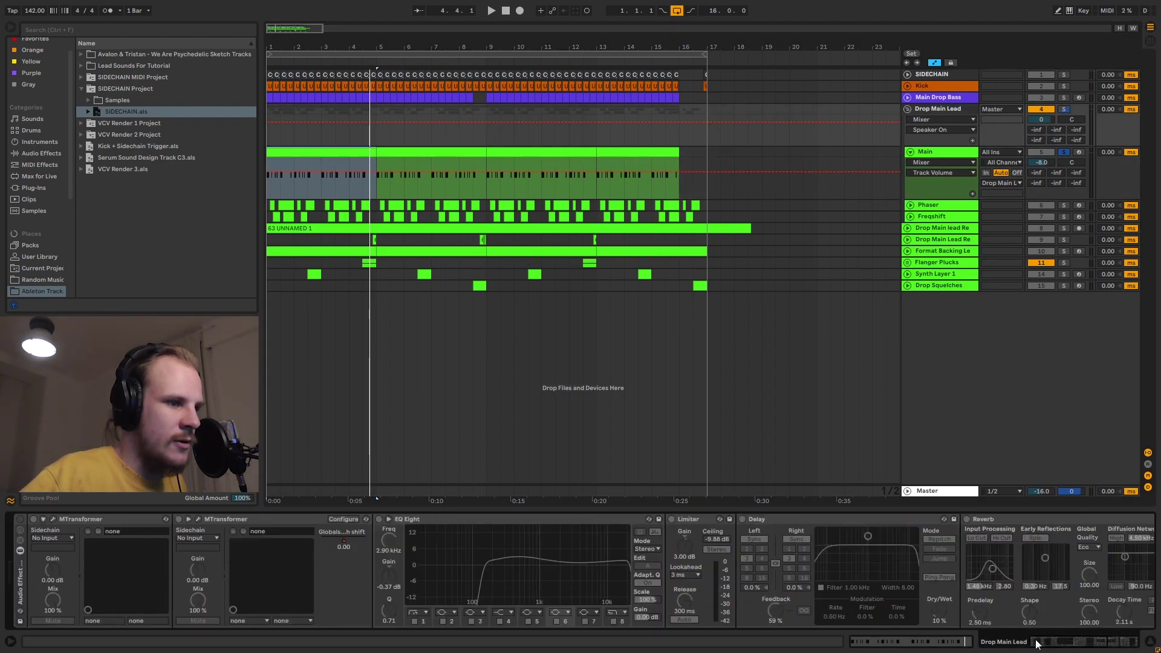
pyautogui.click(20, 518)
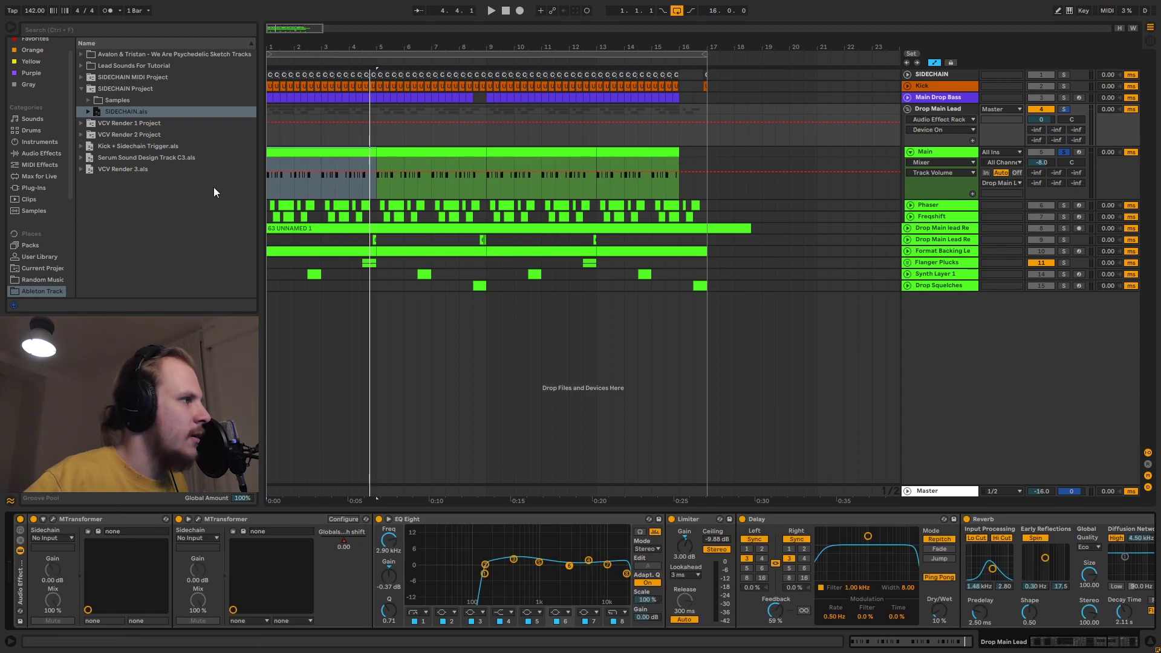
pyautogui.click(268, 110)
pyautogui.press('space')
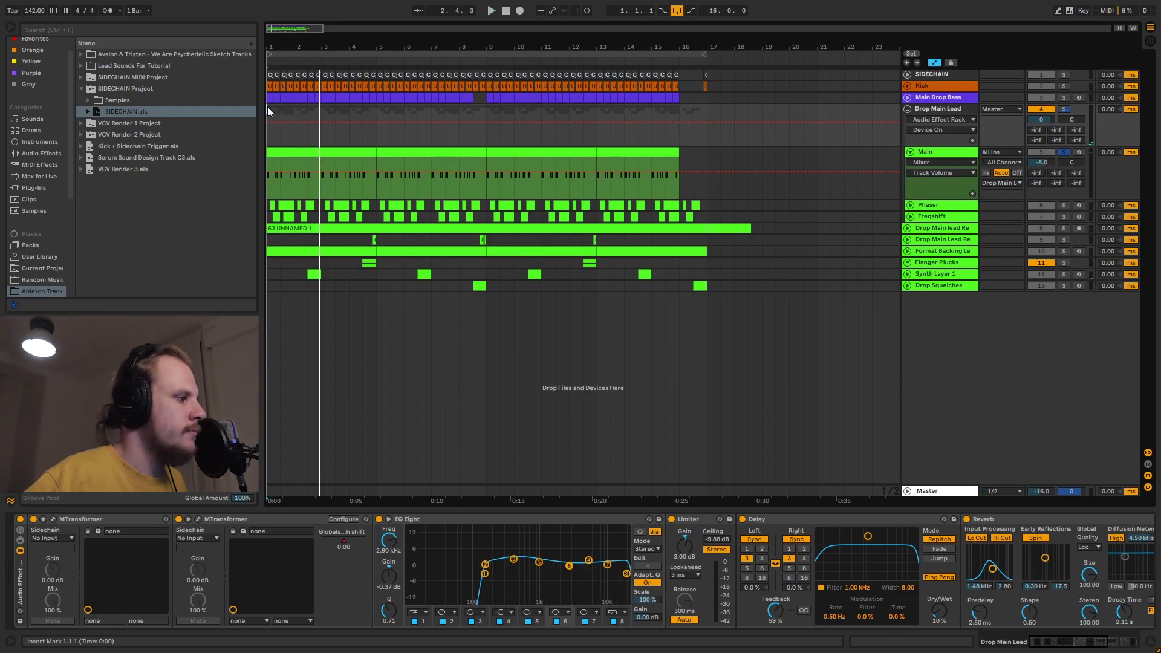
pyautogui.click(270, 109)
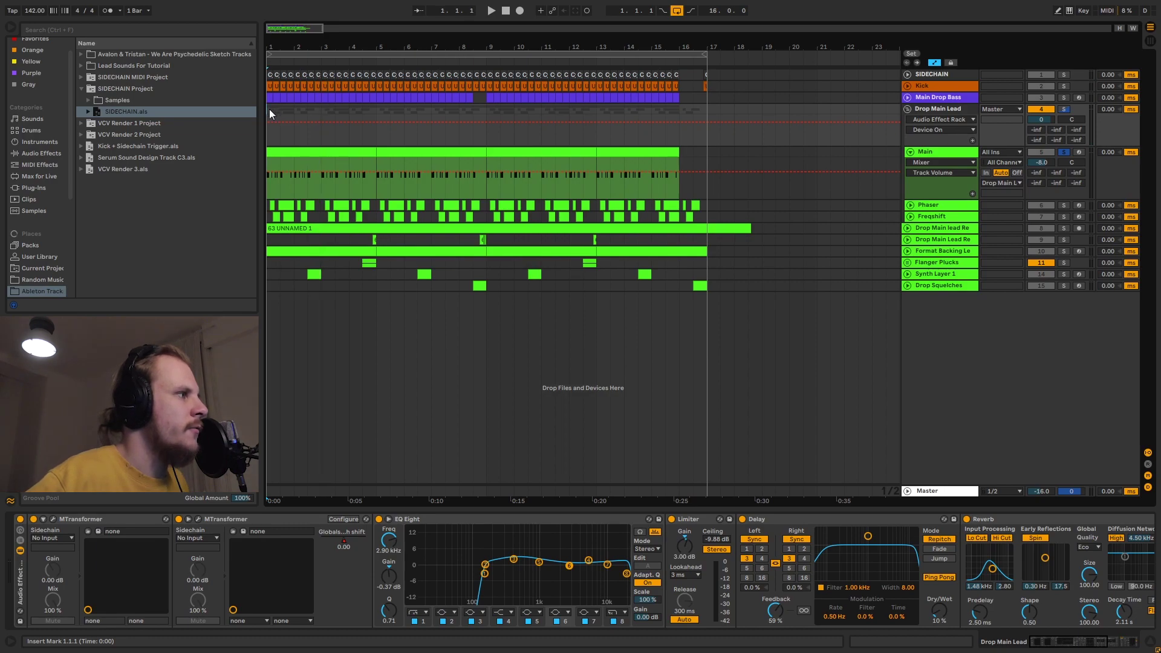
pyautogui.moveTo(270, 109); pyautogui.dragTo(301, 111)
pyautogui.click(270, 111)
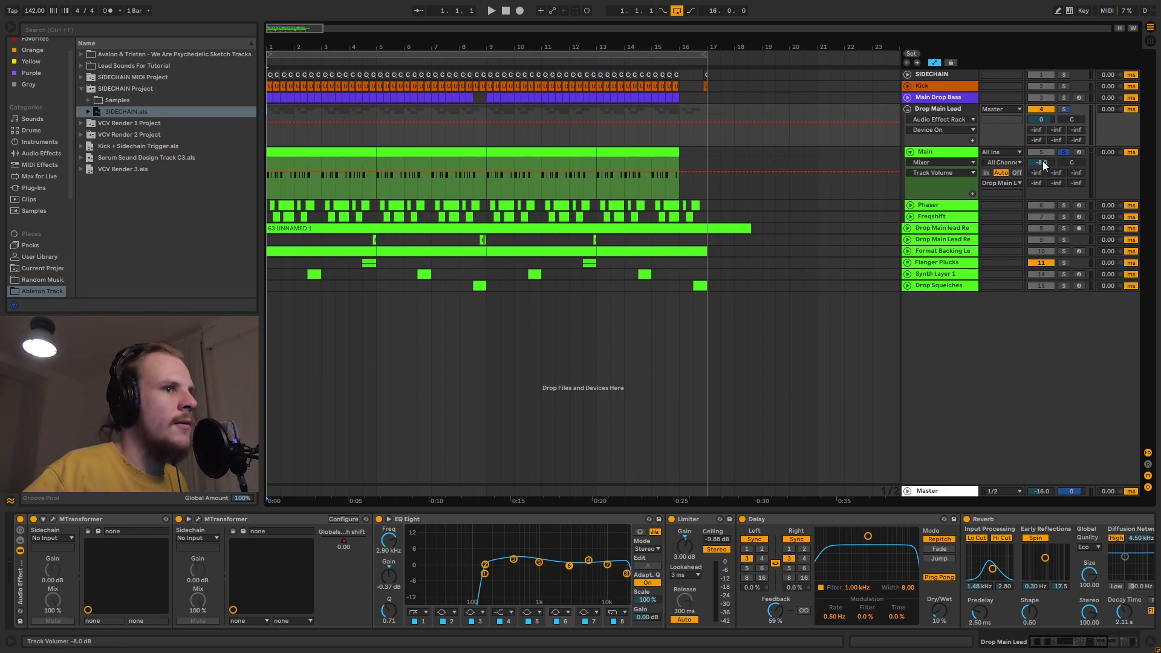
# Unsolo and fold the Main track, and unfold the Phaser and Freqshift tracks.
pyautogui.click(1063, 152)
pyautogui.click(910, 151)
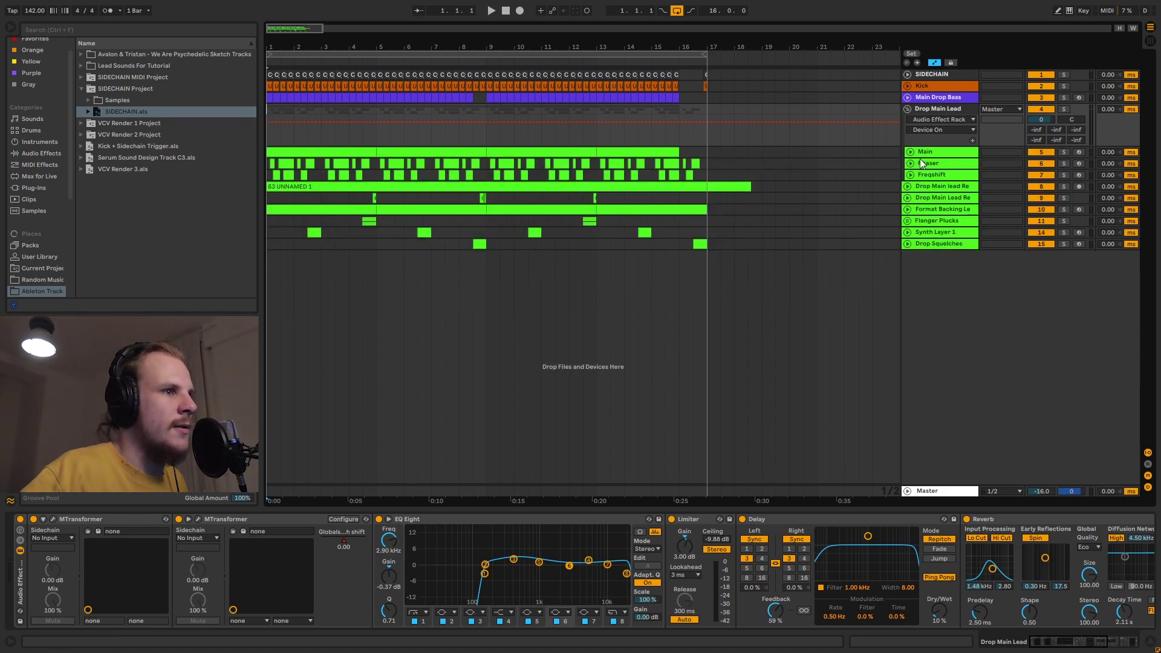
pyautogui.click(933, 165)
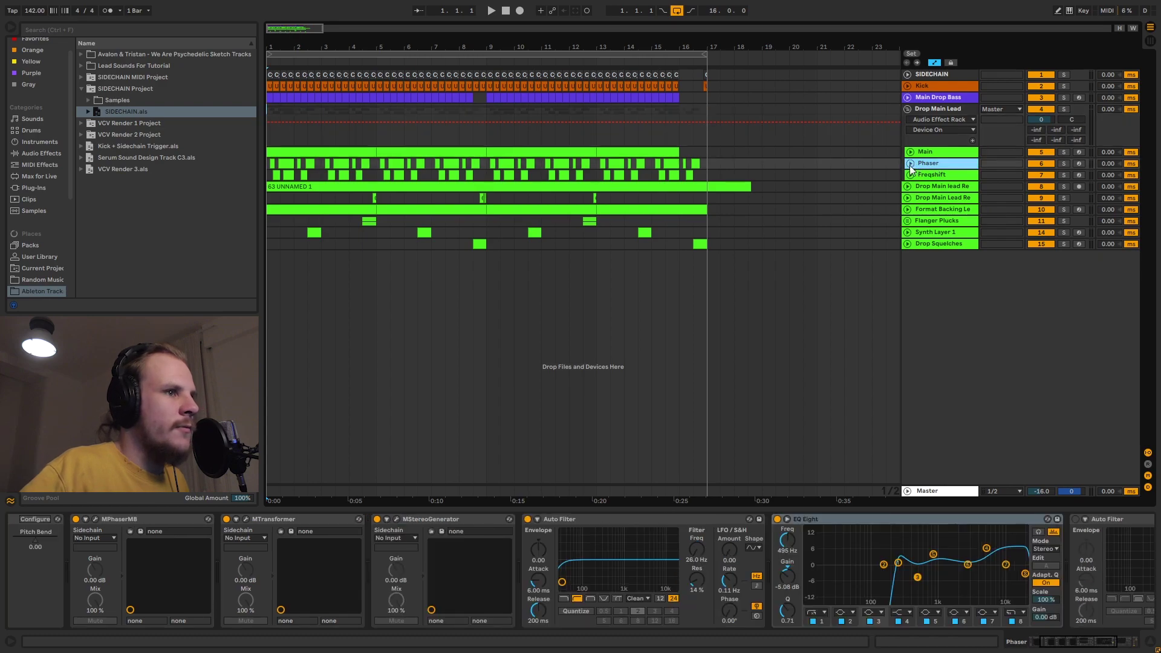
pyautogui.click(910, 163)
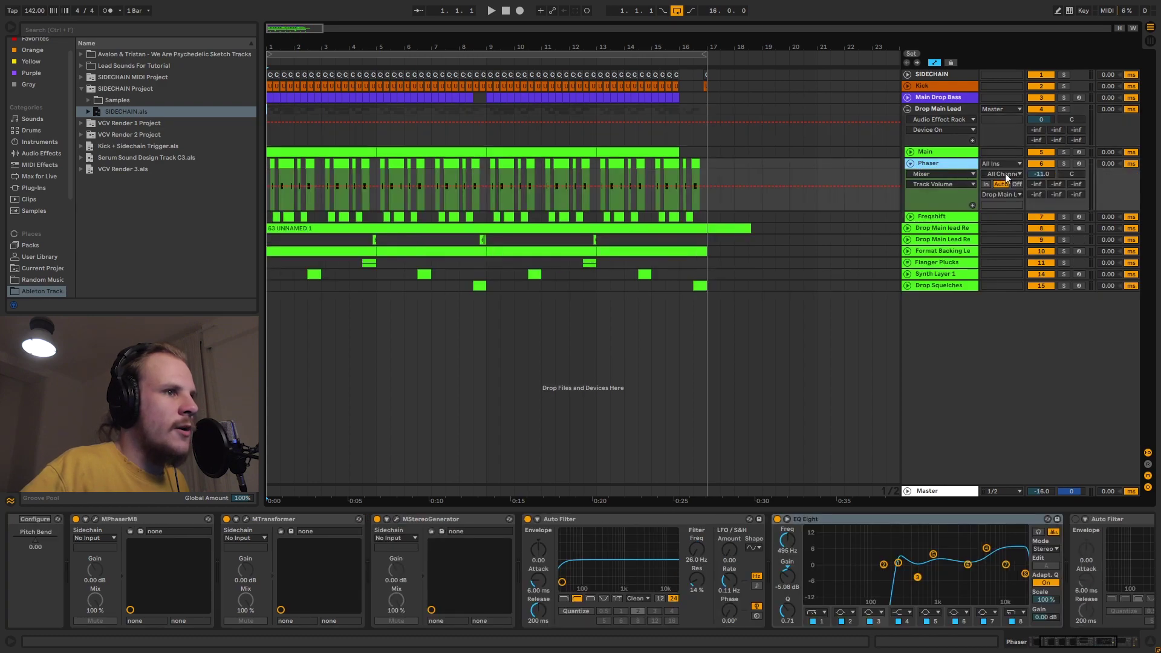
pyautogui.click(910, 216)
# Look through the device chains of the Main, Phaser and Freqshift tracks.
pyautogui.click(920, 153)
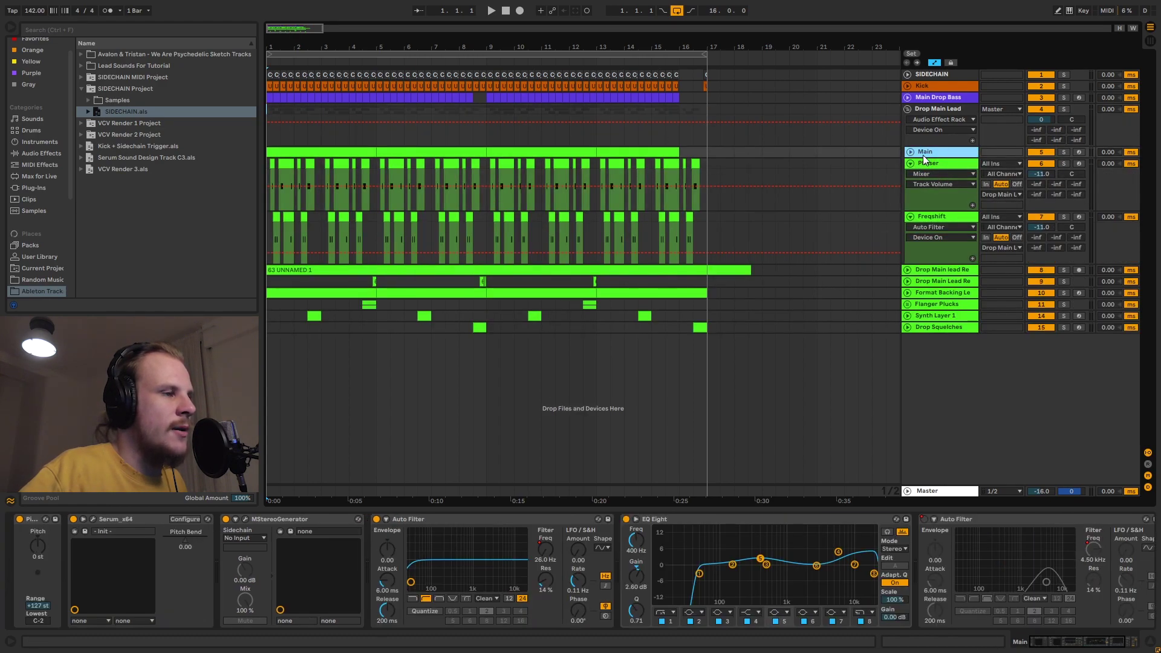
pyautogui.click(919, 162)
pyautogui.click(935, 219)
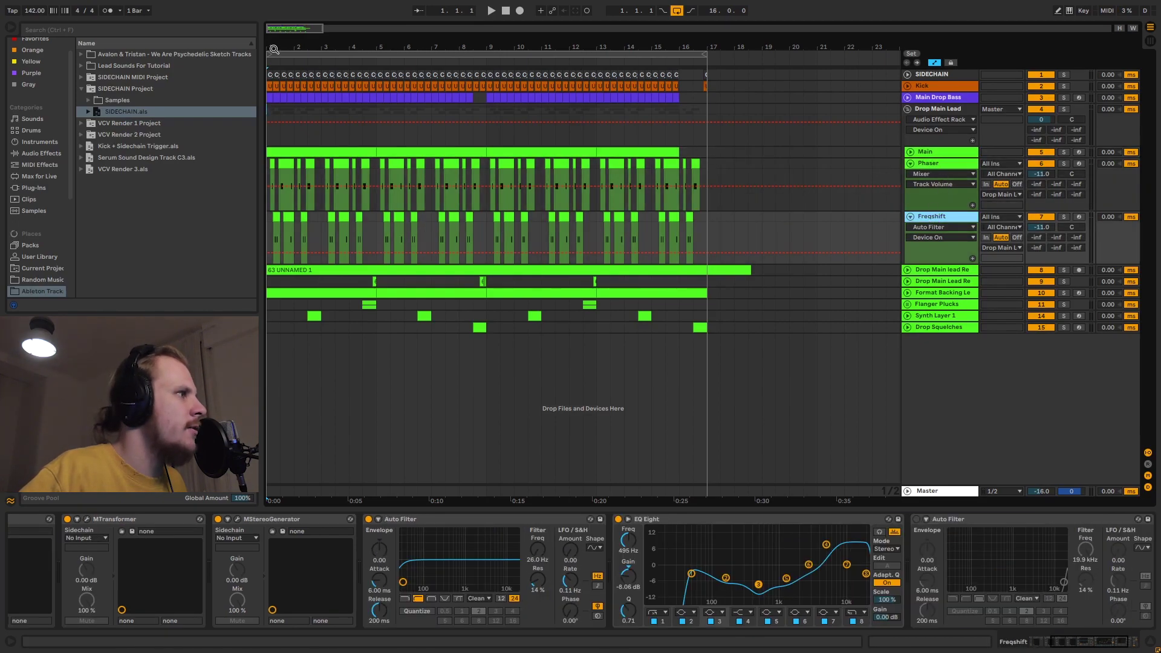
# Open the MPhaserMB plug-in window from the start of the Phaser track's device chain.
pyautogui.moveTo(274, 48); pyautogui.dragTo(274, 109)
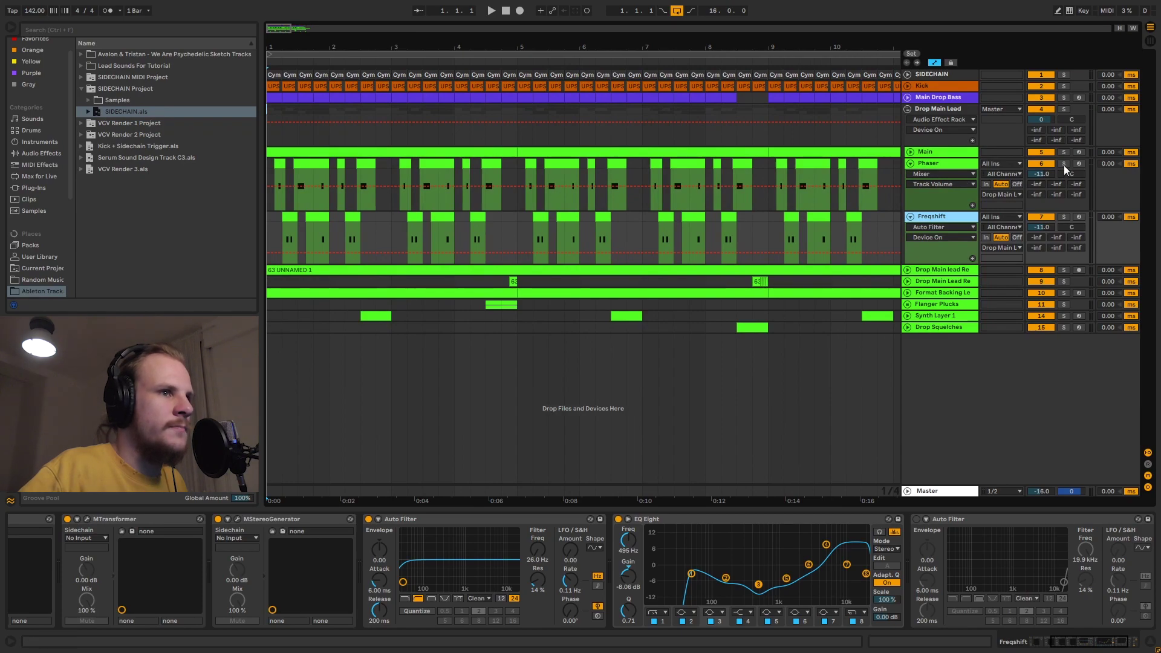
pyautogui.click(955, 165)
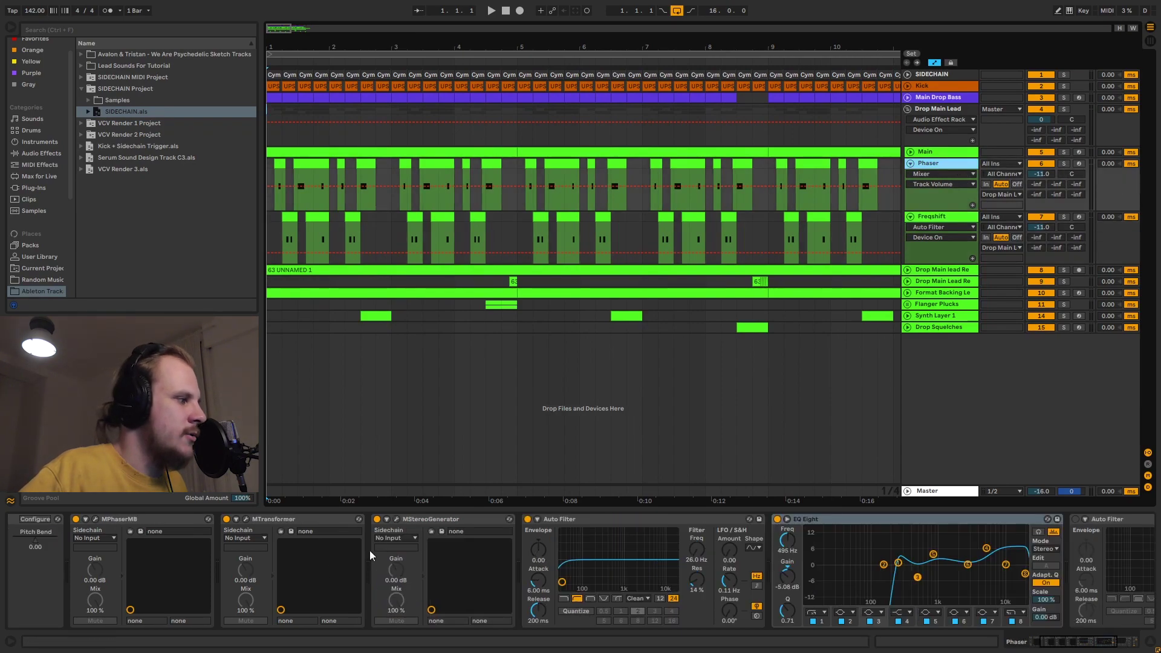
pyautogui.moveTo(1063, 642); pyautogui.dragTo(1046, 642)
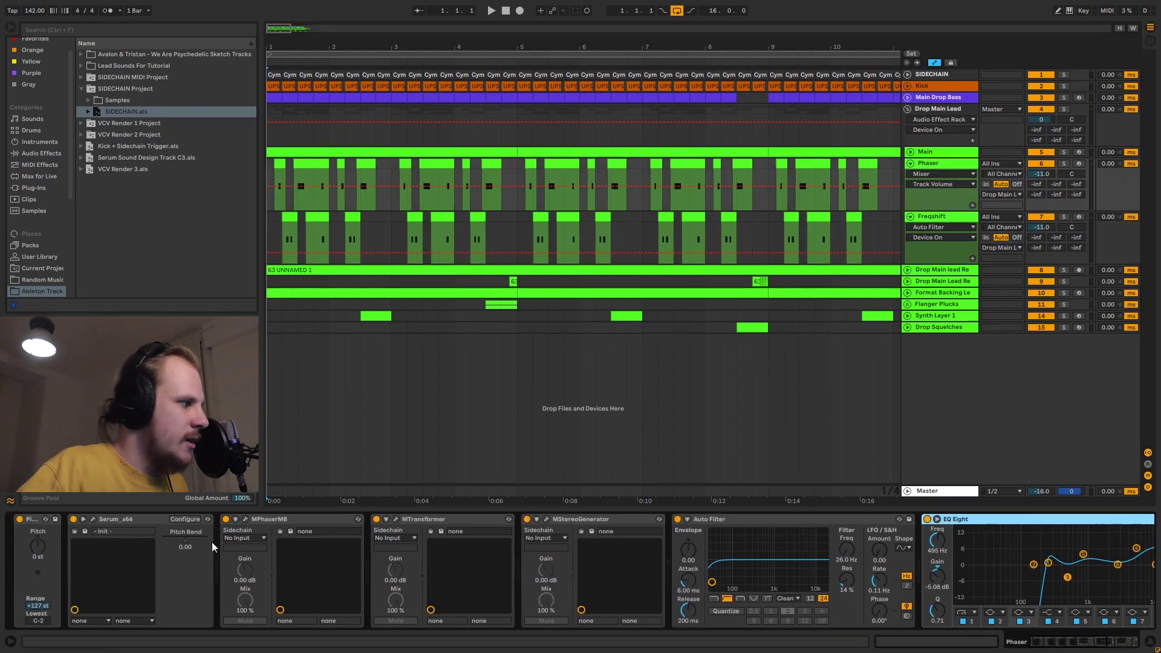
pyautogui.click(246, 519)
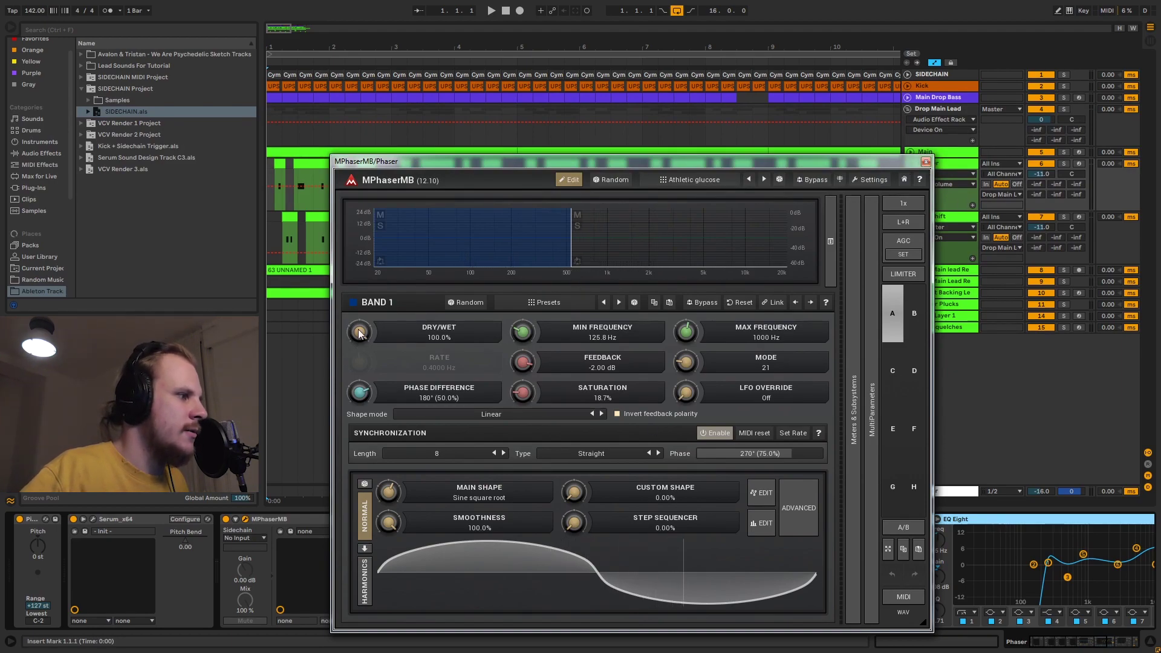
# Close the MPhaserMB window and unfold the Main track to show its notes above the Phaser track.
pyautogui.click(926, 162)
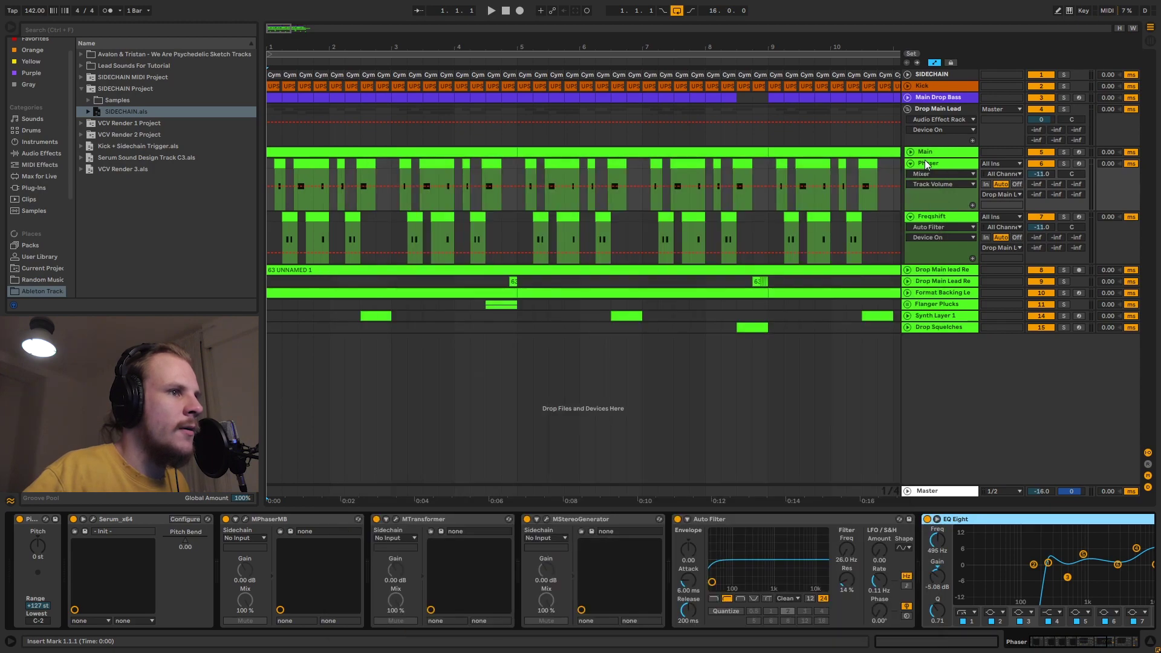
pyautogui.click(939, 167)
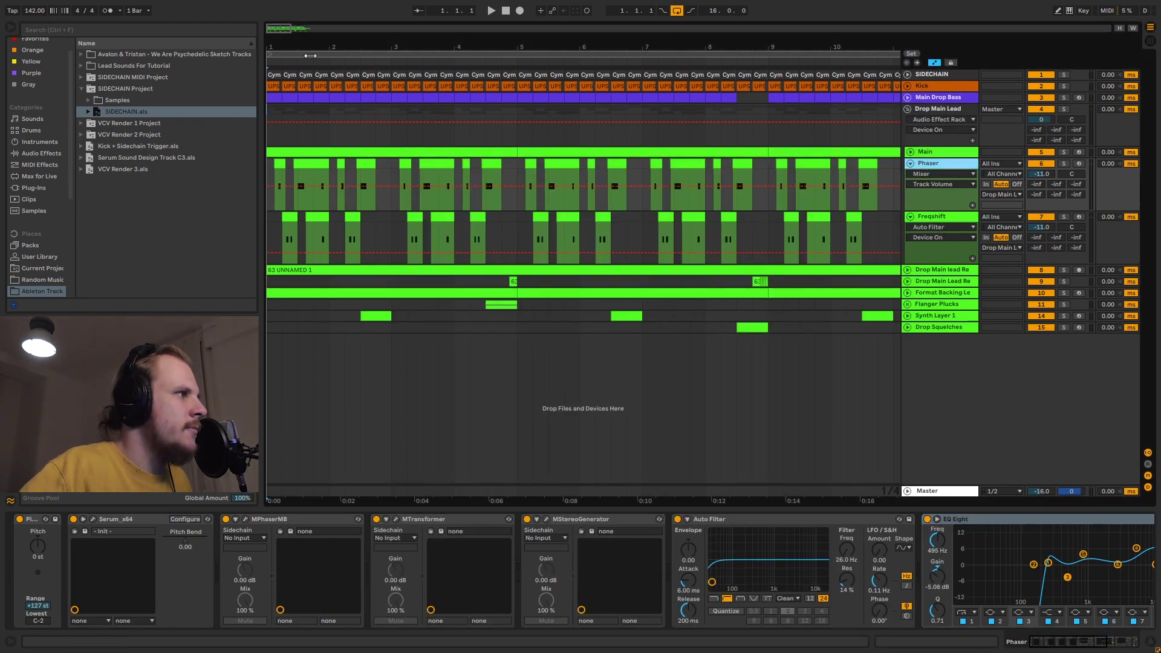
pyautogui.moveTo(283, 48); pyautogui.dragTo(307, 55)
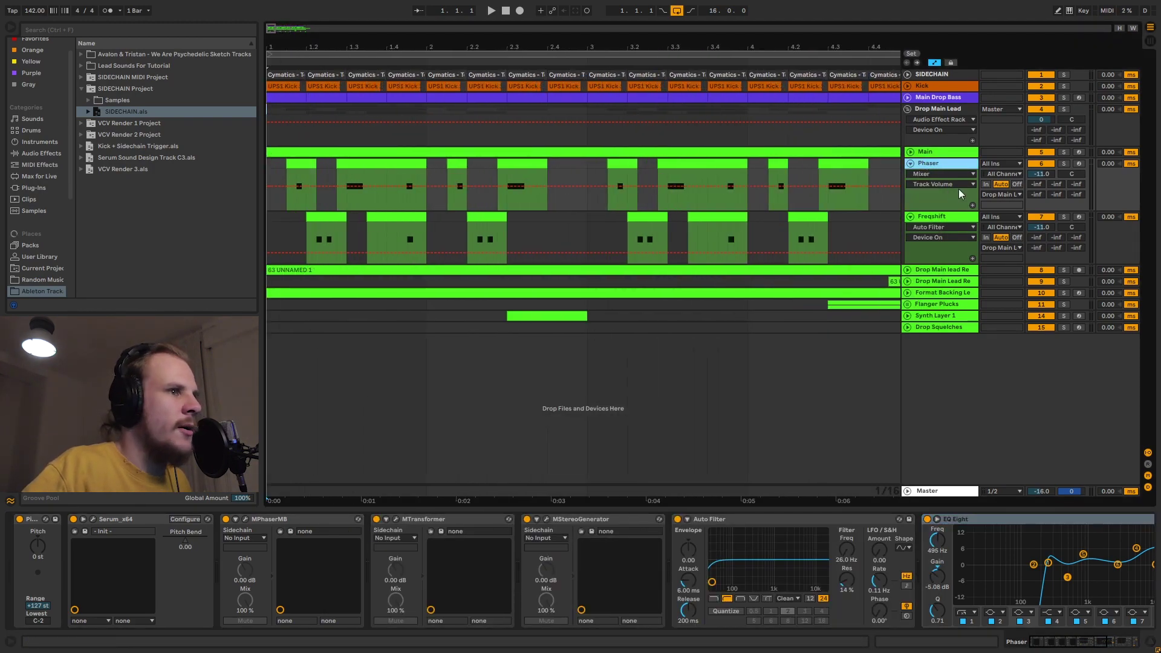
pyautogui.click(911, 153)
pyautogui.click(362, 148)
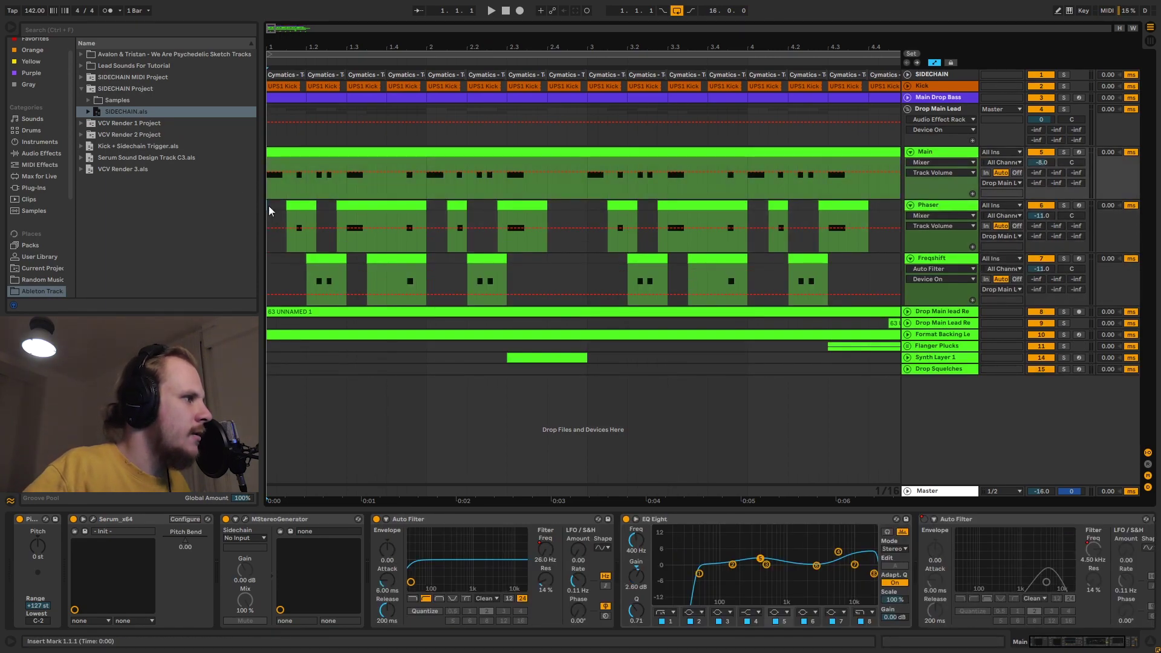
# Highlight the gaps between the Phaser track's clips across bars 1 and 2.
pyautogui.moveTo(269, 206); pyautogui.dragTo(766, 235)
pyautogui.moveTo(281, 203); pyautogui.dragTo(332, 210)
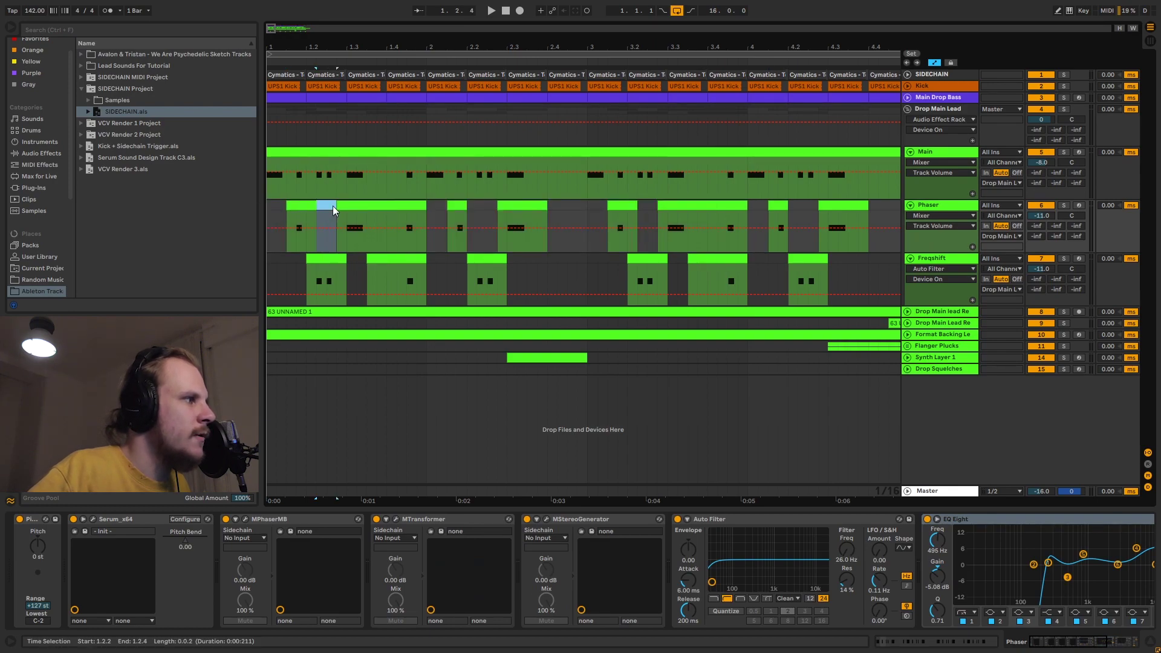
pyautogui.click(436, 209)
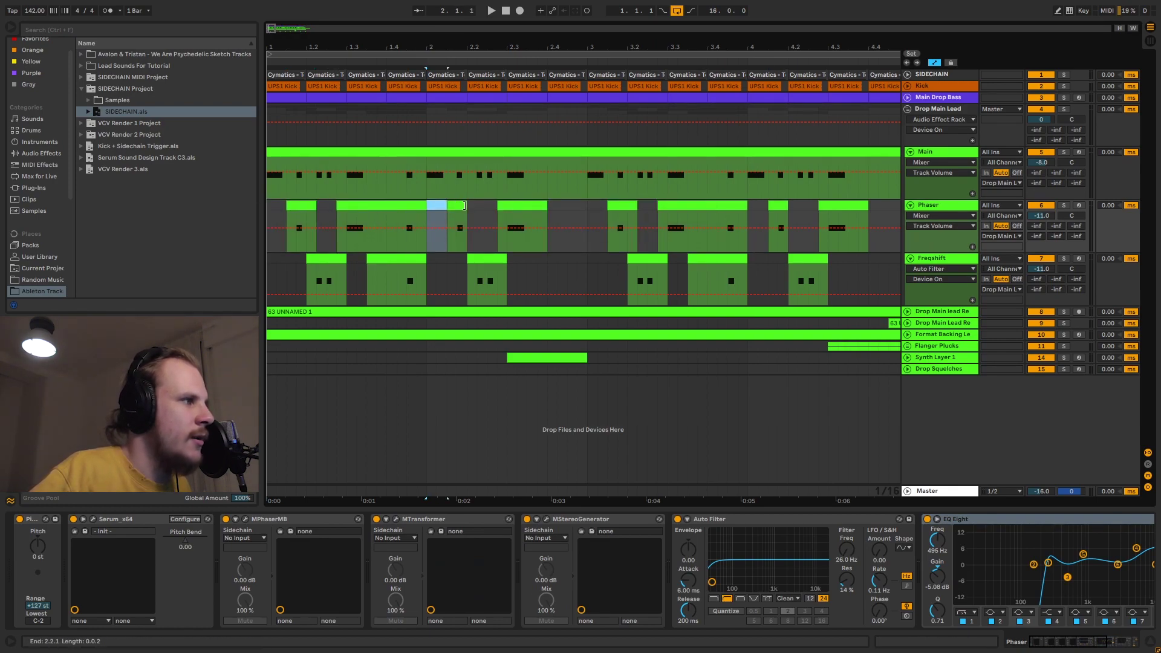
pyautogui.click(477, 209)
pyautogui.moveTo(558, 207); pyautogui.dragTo(583, 207)
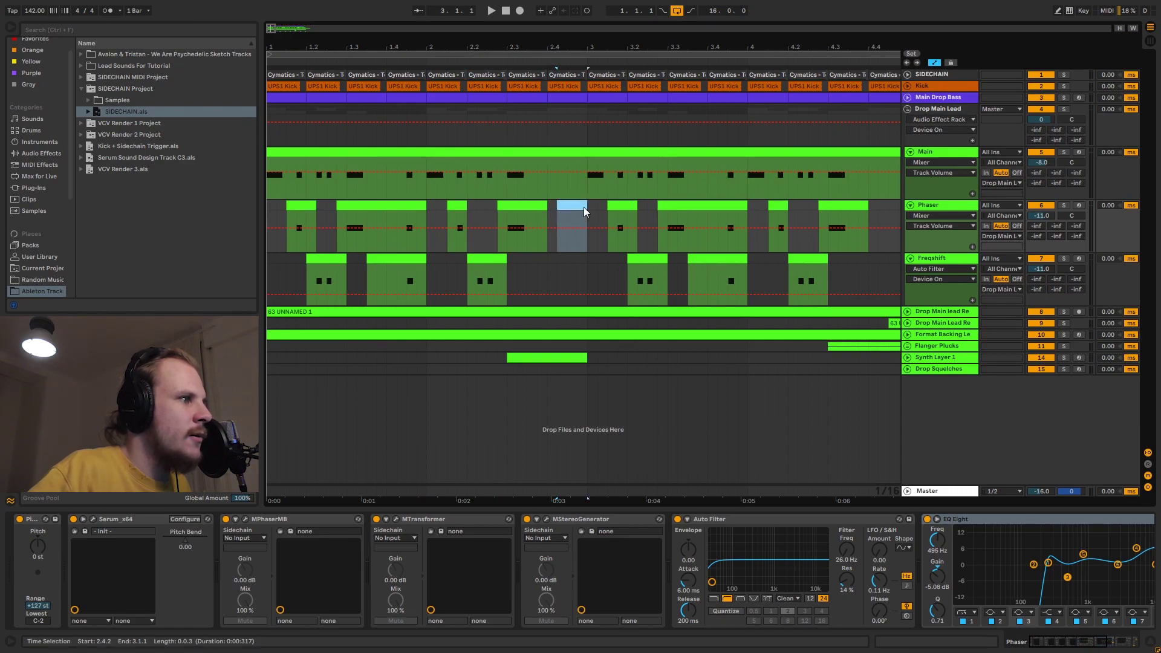
pyautogui.click(268, 204)
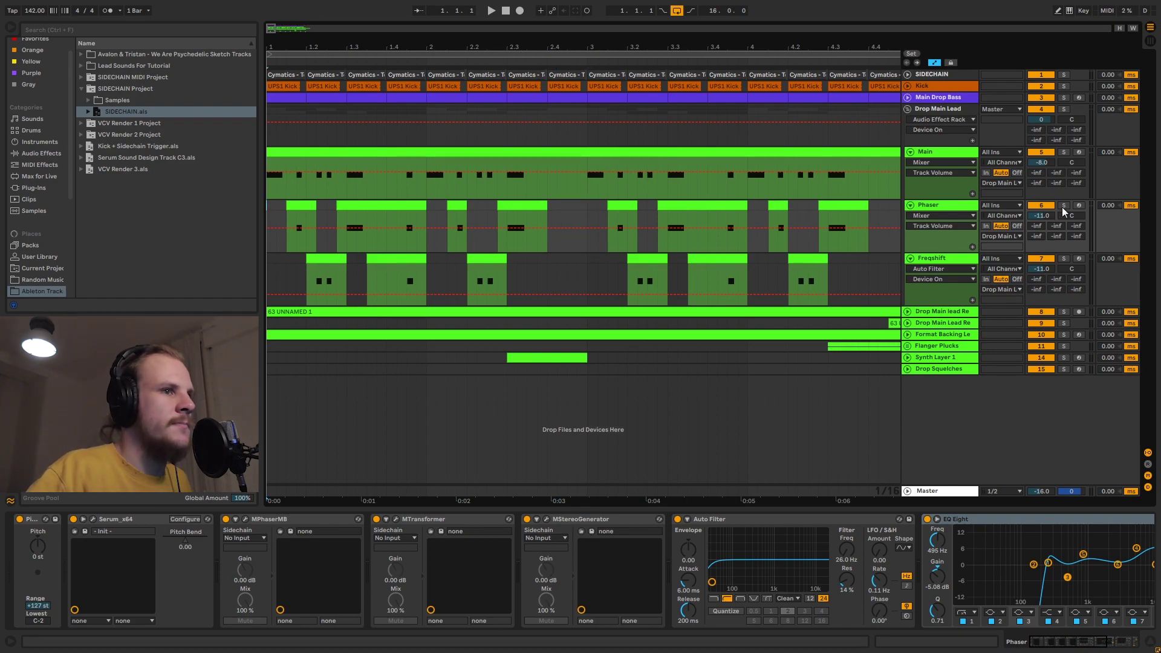
# Highlight the matching bar 1 notes on the Main and Phaser tracks at 1.1.4, 1.3.1 and 1.4.3 to compare them.
pyautogui.moveTo(295, 216); pyautogui.dragTo(306, 160)
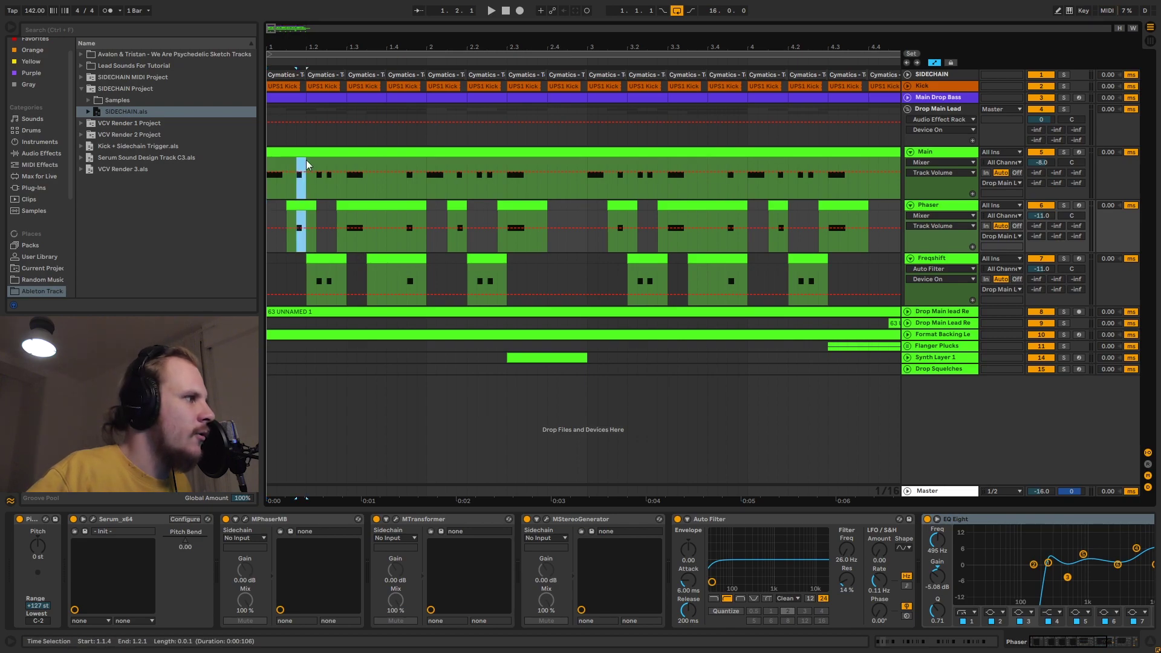
pyautogui.click(348, 213)
pyautogui.moveTo(351, 216); pyautogui.dragTo(365, 174)
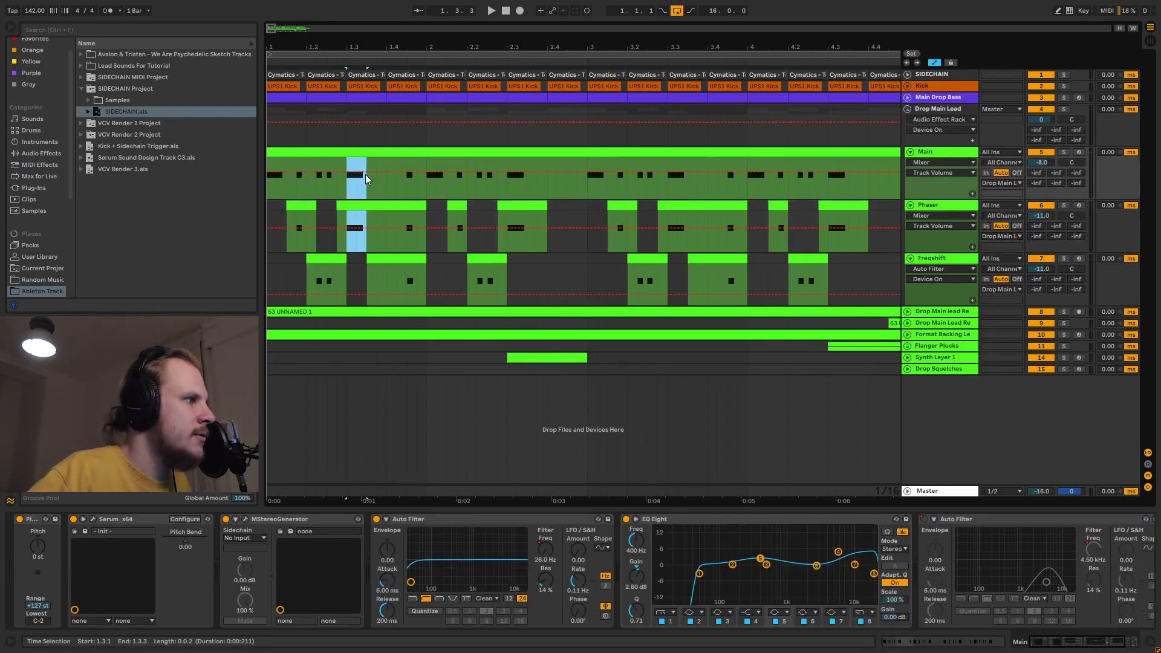
pyautogui.moveTo(409, 222); pyautogui.dragTo(414, 188)
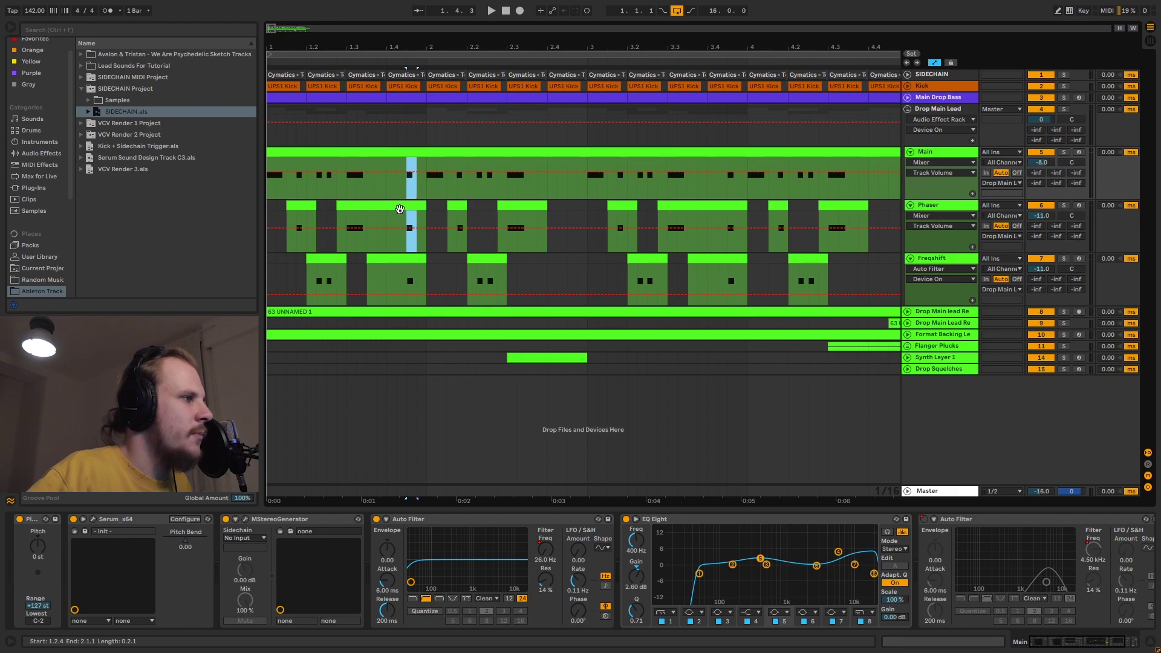
pyautogui.click(295, 217)
pyautogui.moveTo(295, 217); pyautogui.dragTo(305, 181)
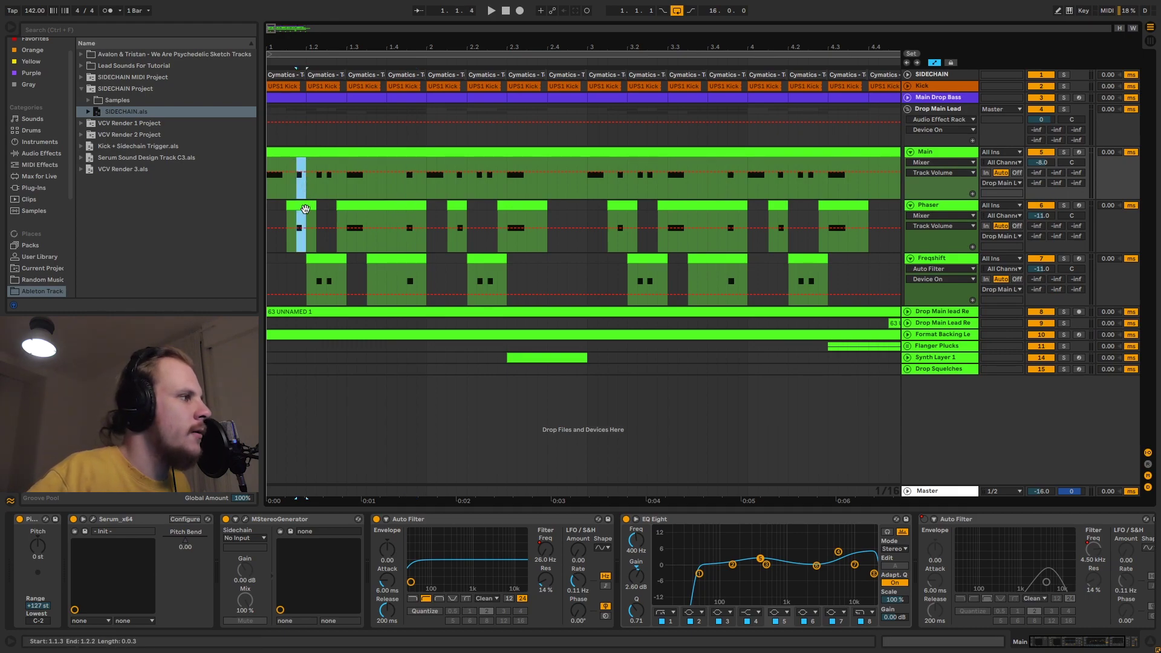
pyautogui.moveTo(295, 47); pyautogui.dragTo(295, 67)
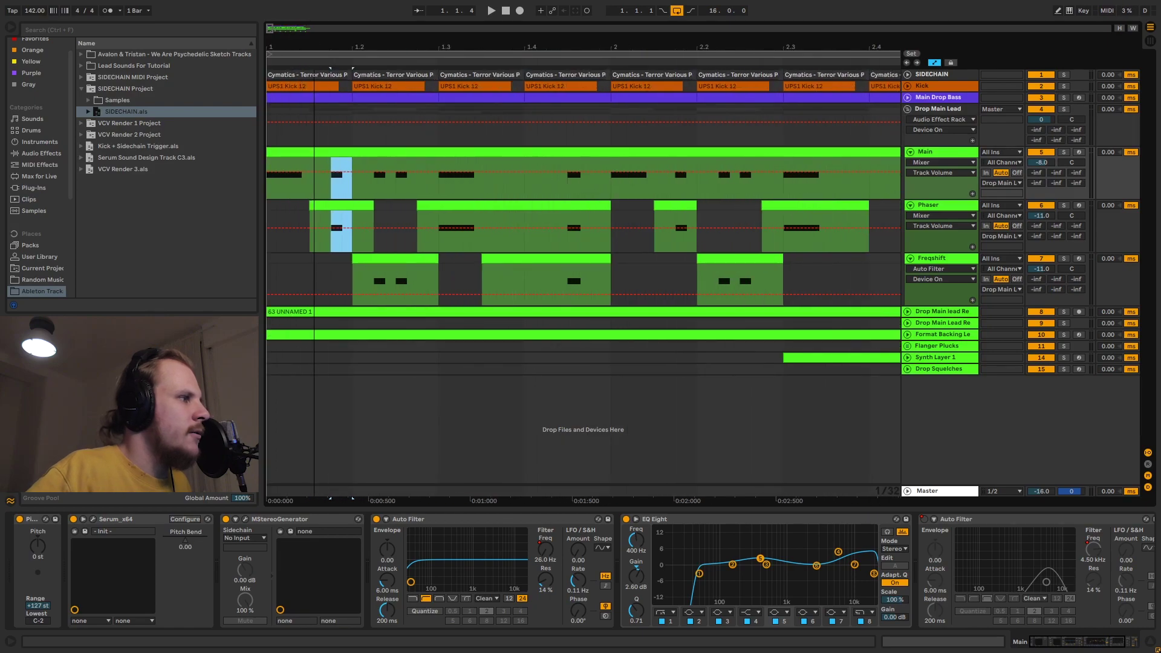
pyautogui.click(331, 227)
# Highlight the Freqshift notes at 1.4.3 and from 1.2.2 to 1.2.4 together with the Phaser and Main tracks above.
pyautogui.moveTo(568, 275); pyautogui.dragTo(588, 180)
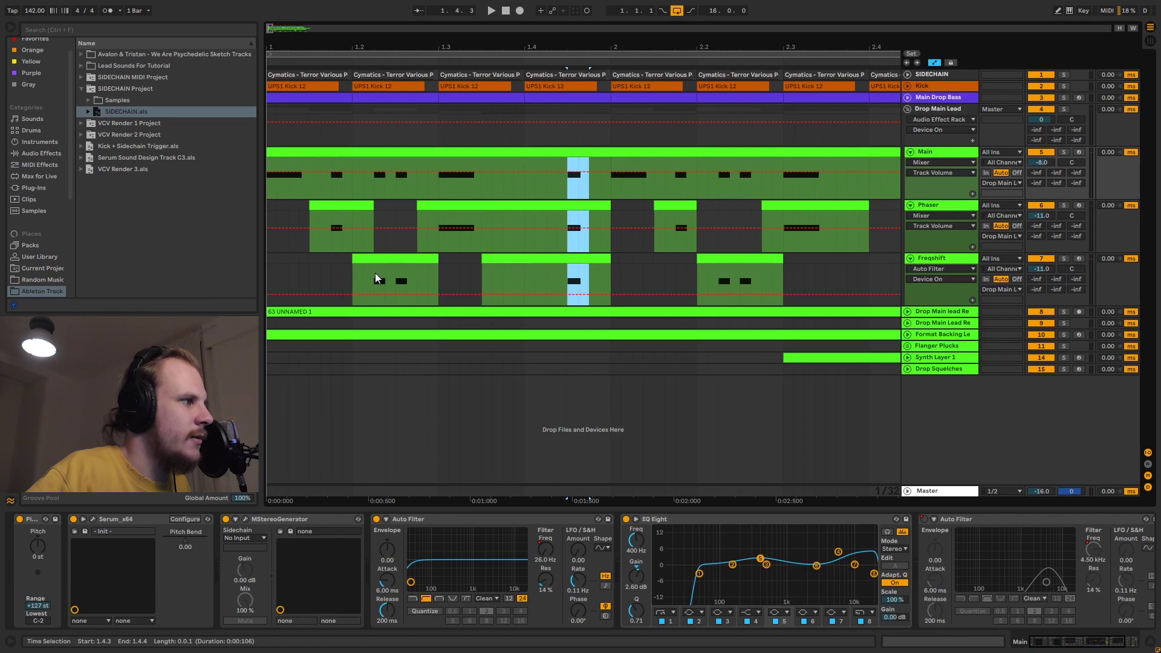
pyautogui.moveTo(375, 273); pyautogui.dragTo(416, 269)
pyautogui.moveTo(415, 206); pyautogui.dragTo(372, 291)
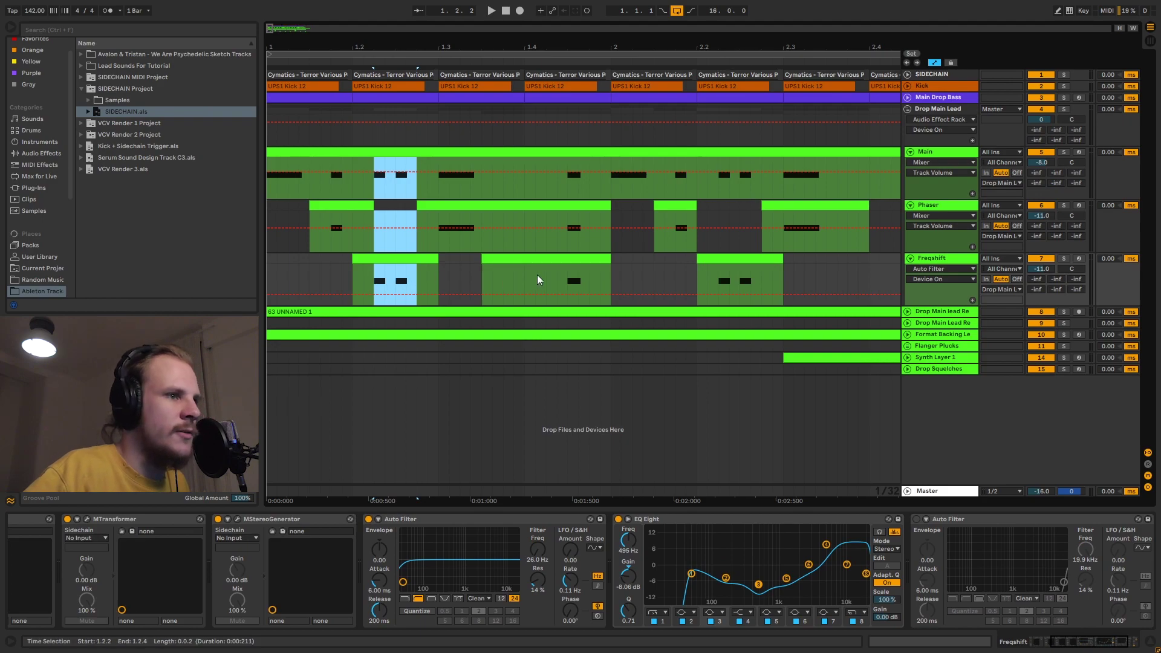
# Solo the Phaser track and play it from bar 1 through bar 4.
pyautogui.click(1063, 205)
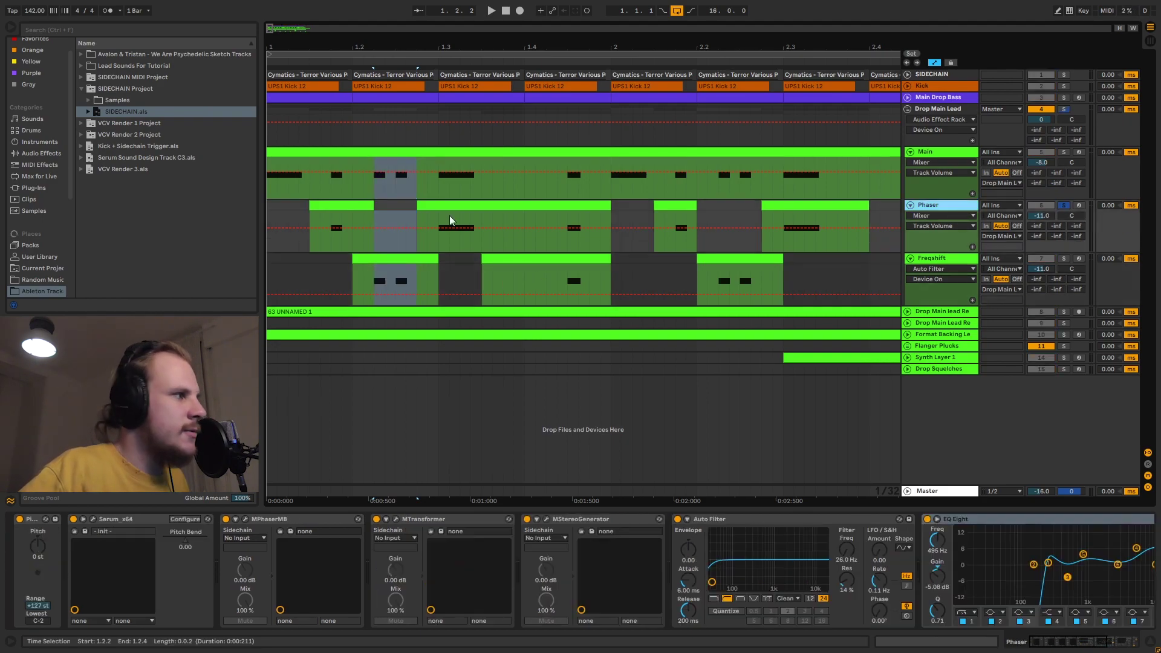
pyautogui.moveTo(374, 229); pyautogui.dragTo(310, 228)
pyautogui.click(875, 137)
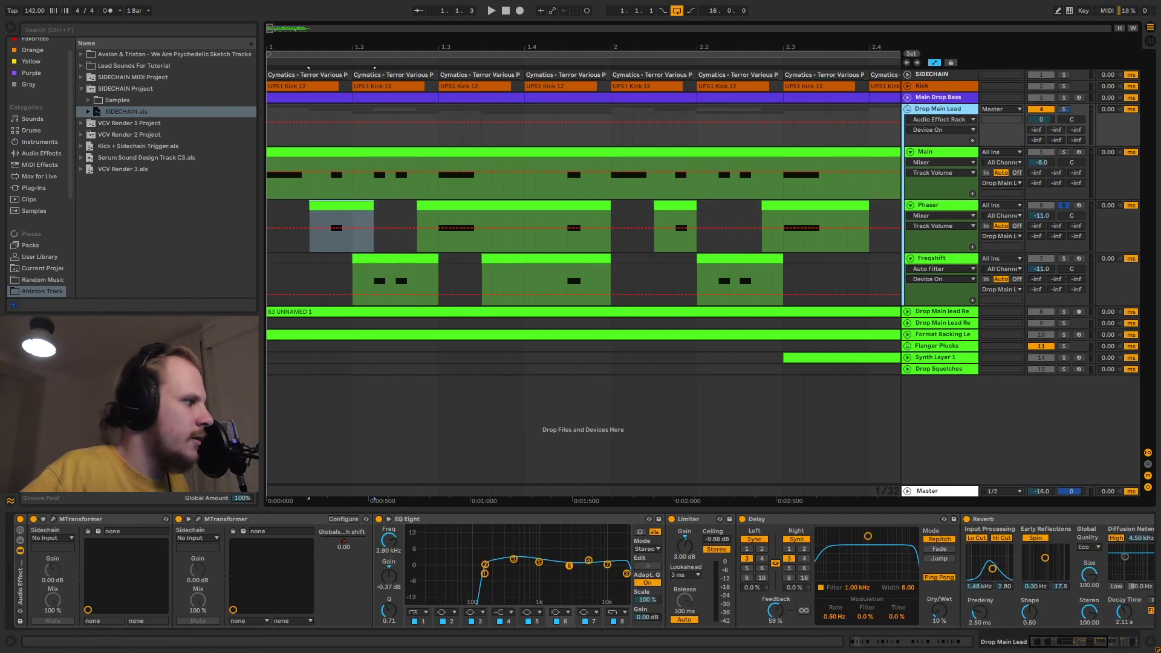
pyautogui.click(336, 203)
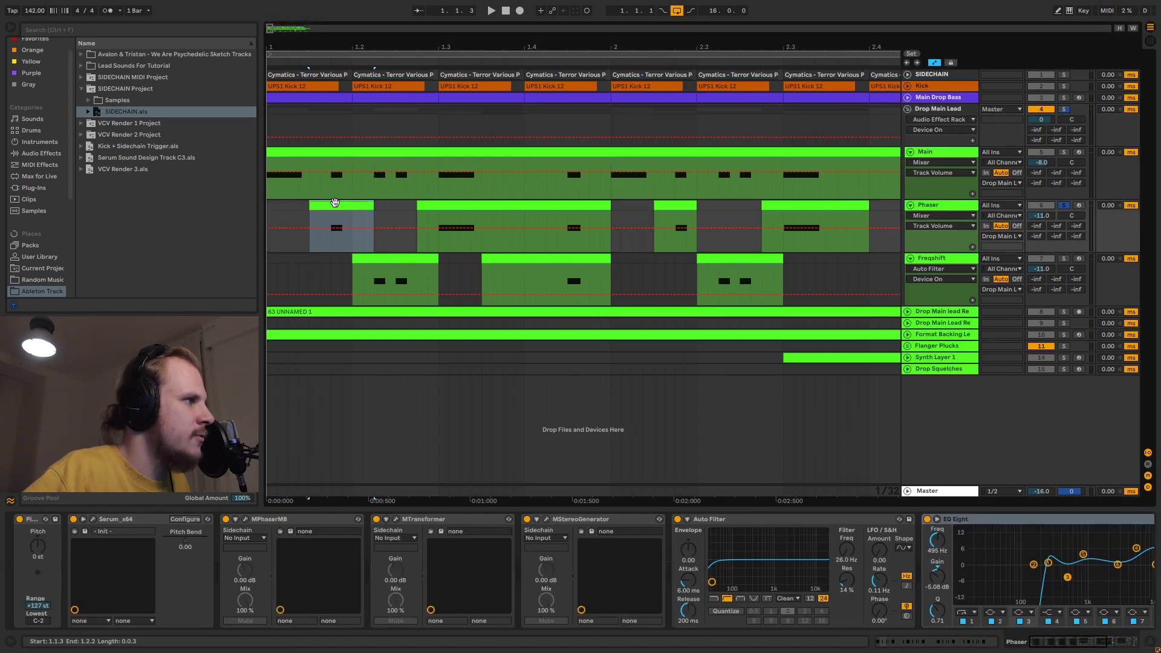
pyautogui.click(270, 205)
pyautogui.press('space')
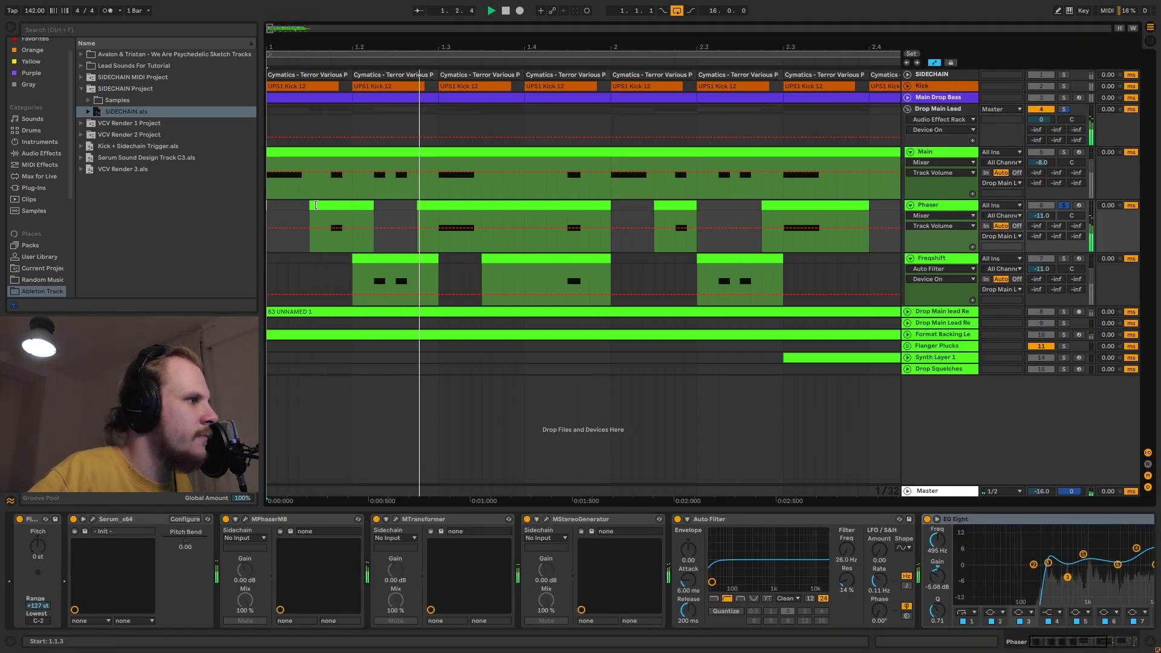
pyautogui.press('-')
pyautogui.press('-')
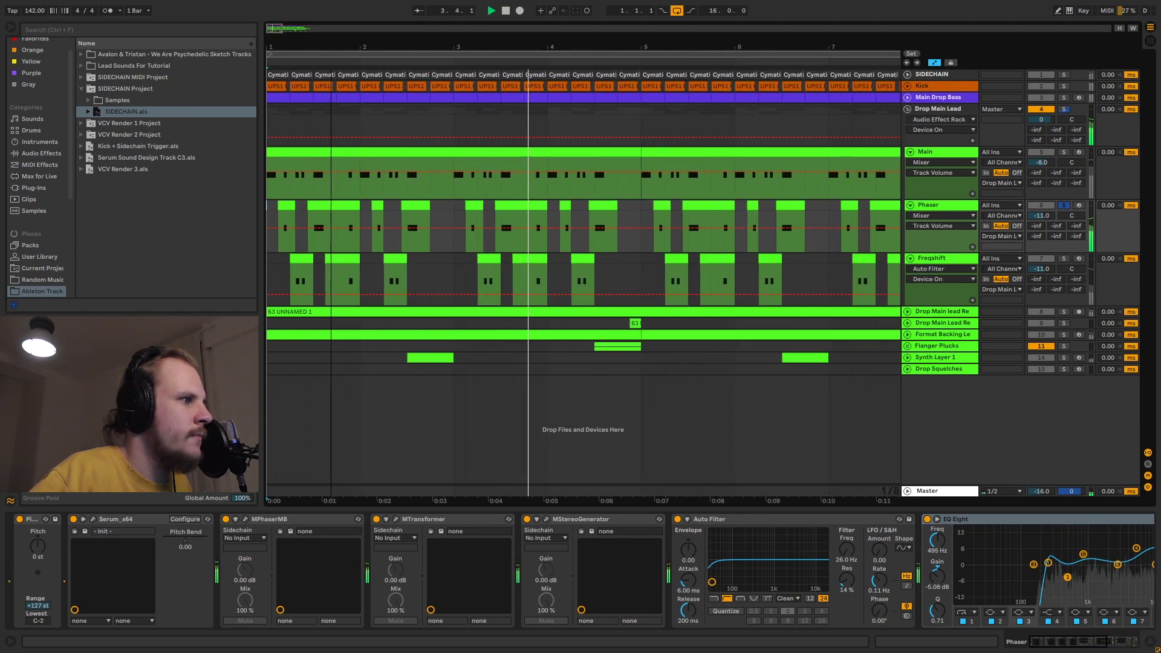
pyautogui.press('space')
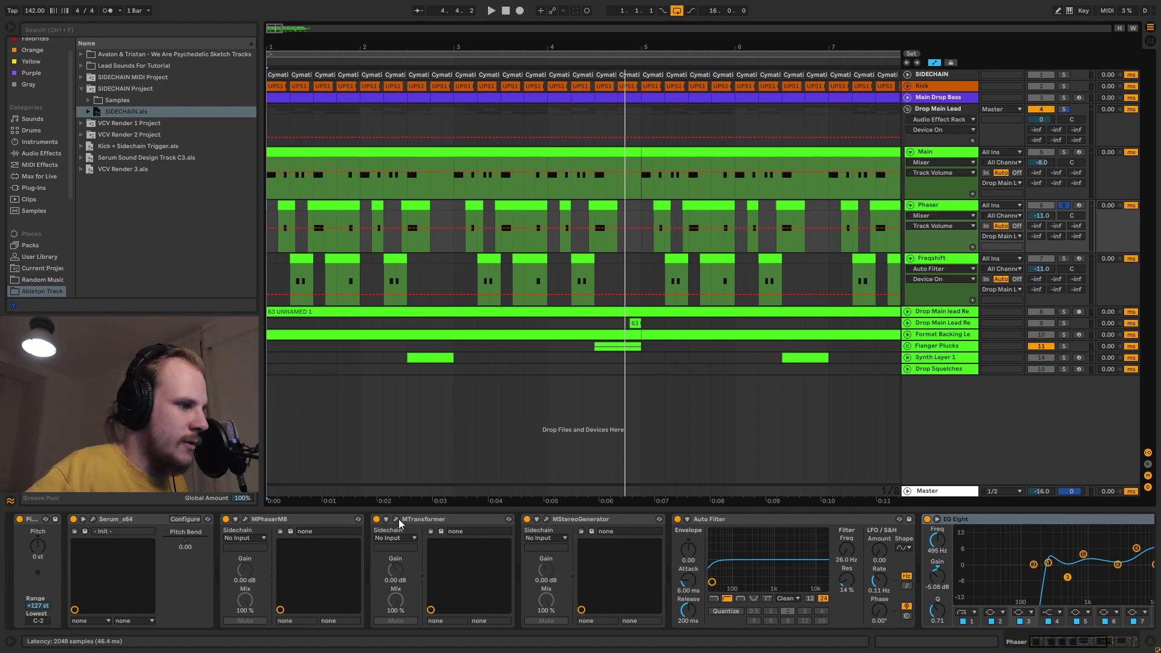
# Inspect the Phaser track's MStereoGenerator plug-in while playing the soloed track, and close its window again.
pyautogui.click(546, 519)
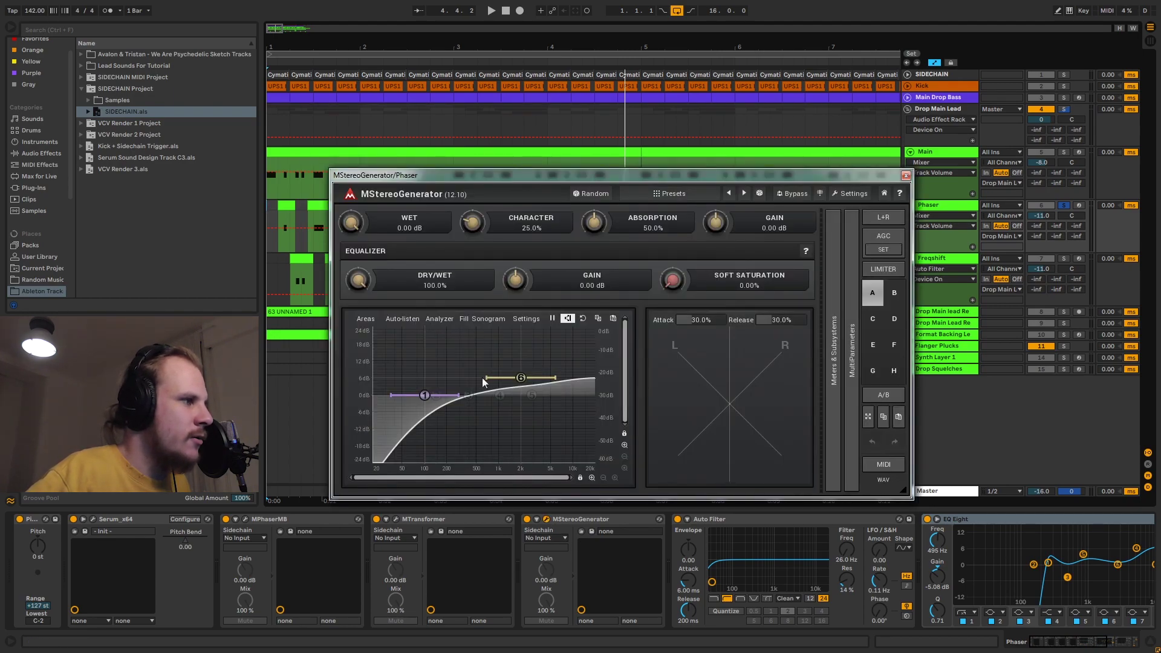
pyautogui.click(351, 223)
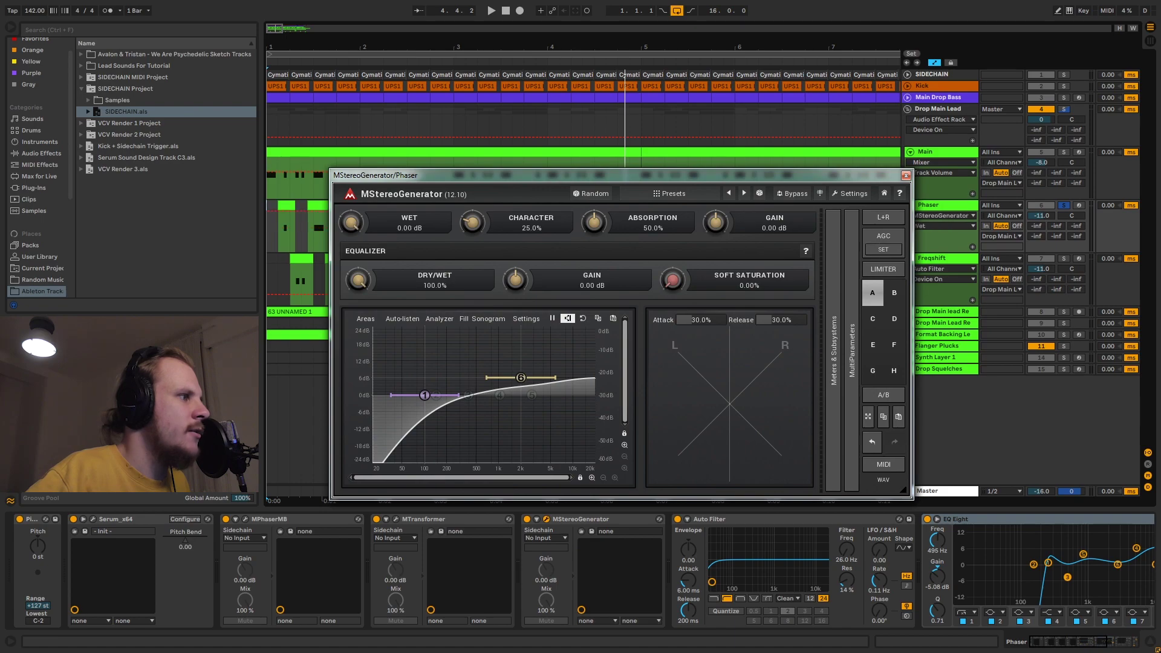
pyautogui.click(292, 210)
pyautogui.press('space')
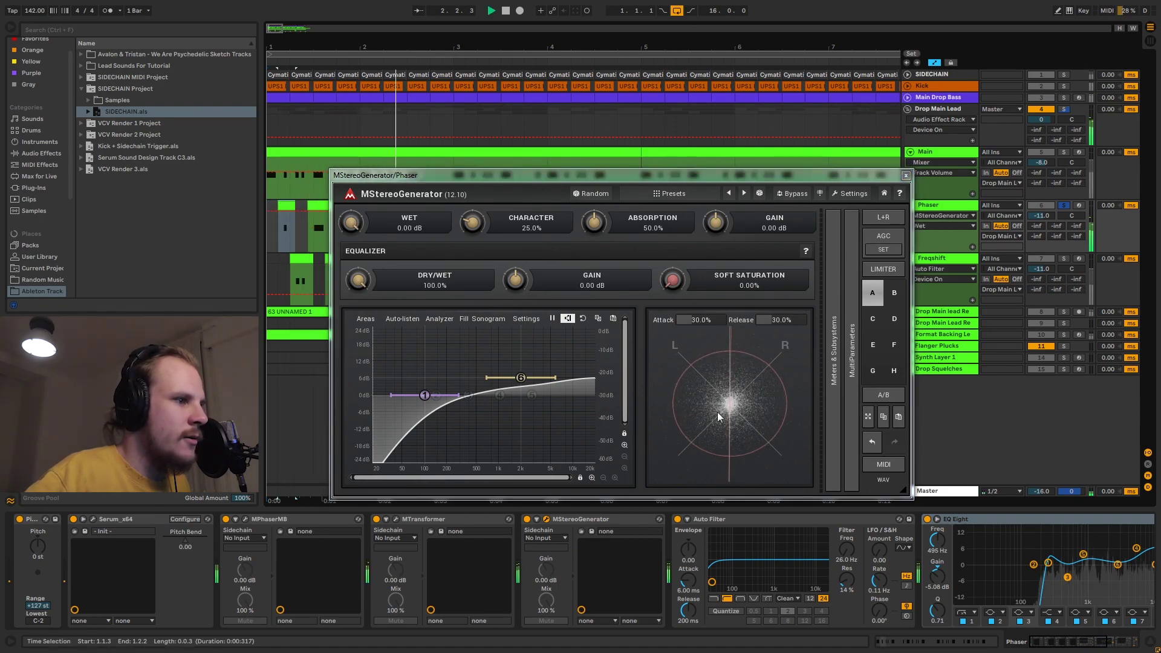
pyautogui.press('space')
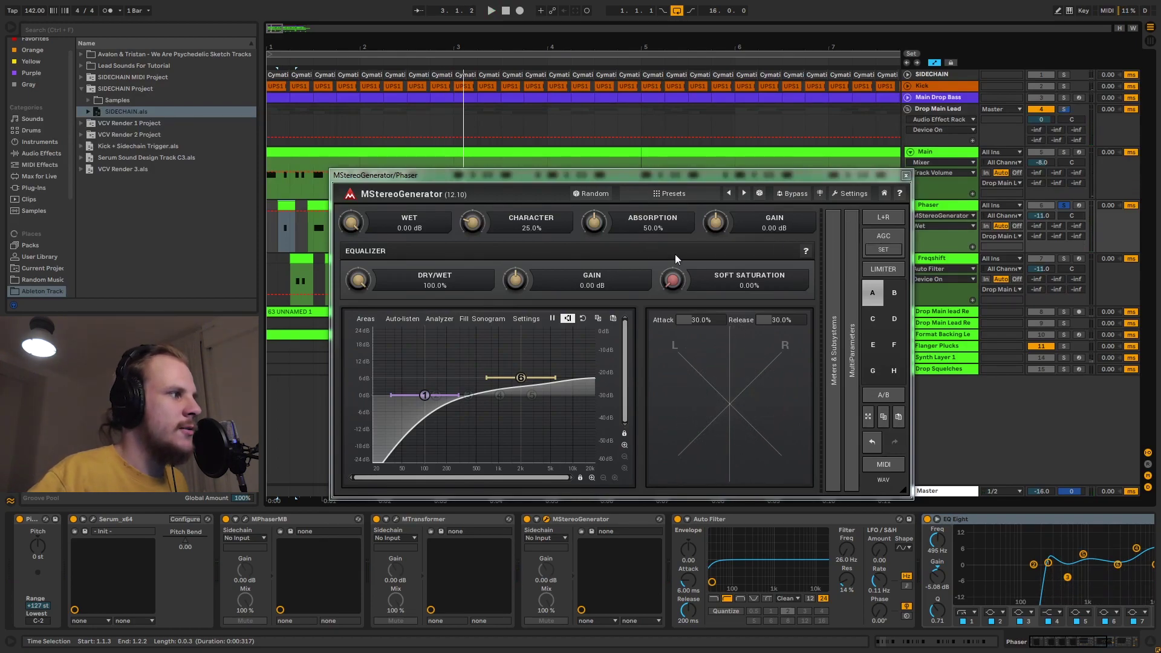
pyautogui.click(906, 175)
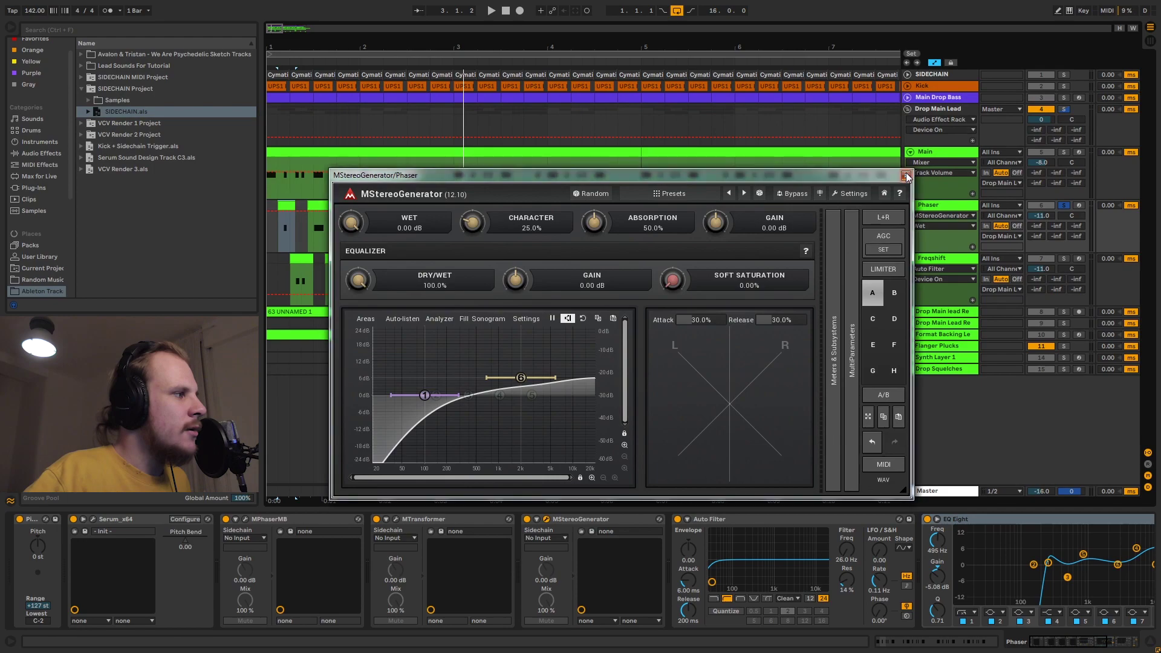
# Highlight the note at 1.1.4 on the Main and Phaser tracks and the Main track's opening from 1.1.1 to 1.2.2.
pyautogui.moveTo(328, 63); pyautogui.dragTo(333, 88)
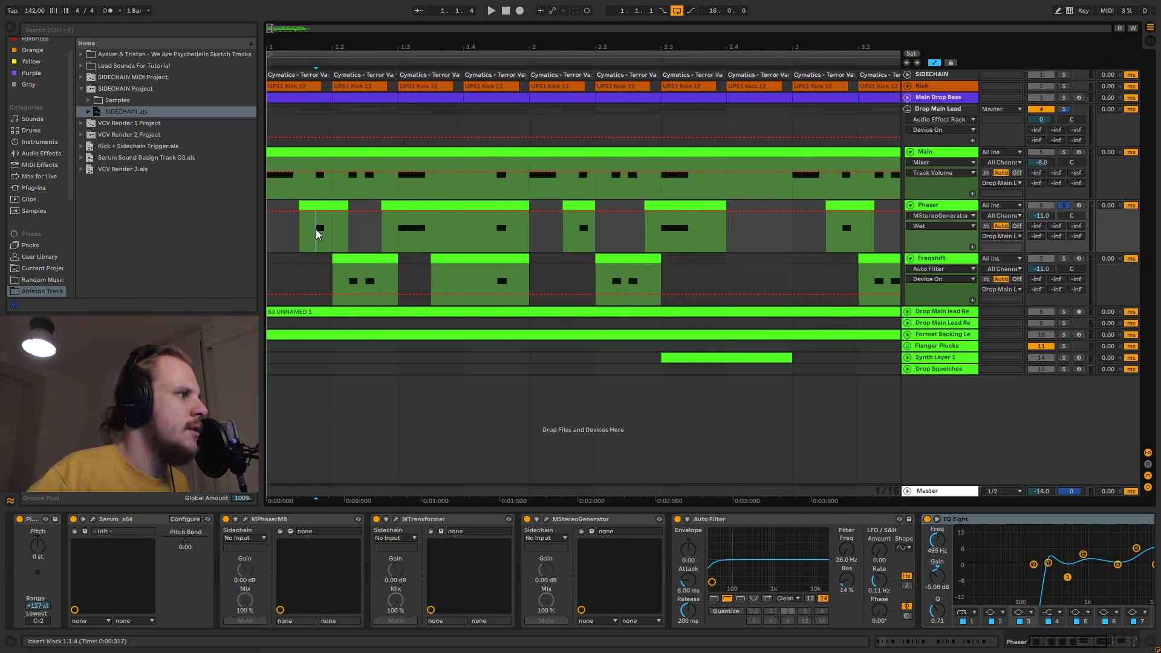
pyautogui.moveTo(317, 230); pyautogui.dragTo(332, 176)
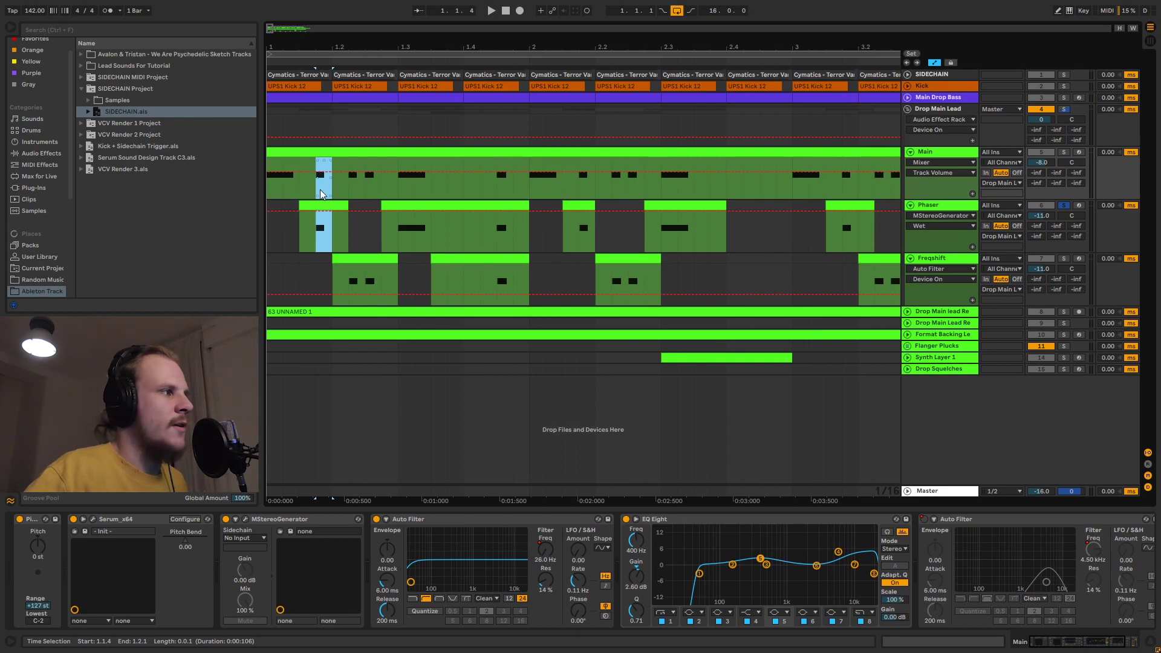
pyautogui.click(319, 188)
pyautogui.moveTo(271, 187); pyautogui.dragTo(346, 186)
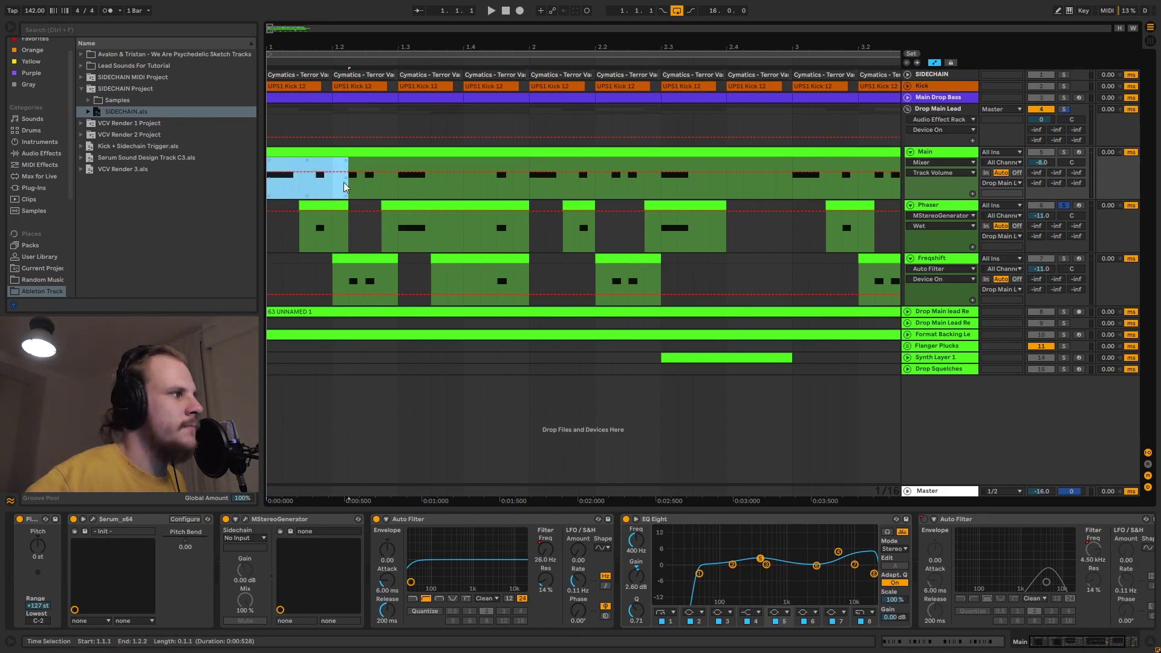
pyautogui.moveTo(315, 49); pyautogui.dragTo(324, 63)
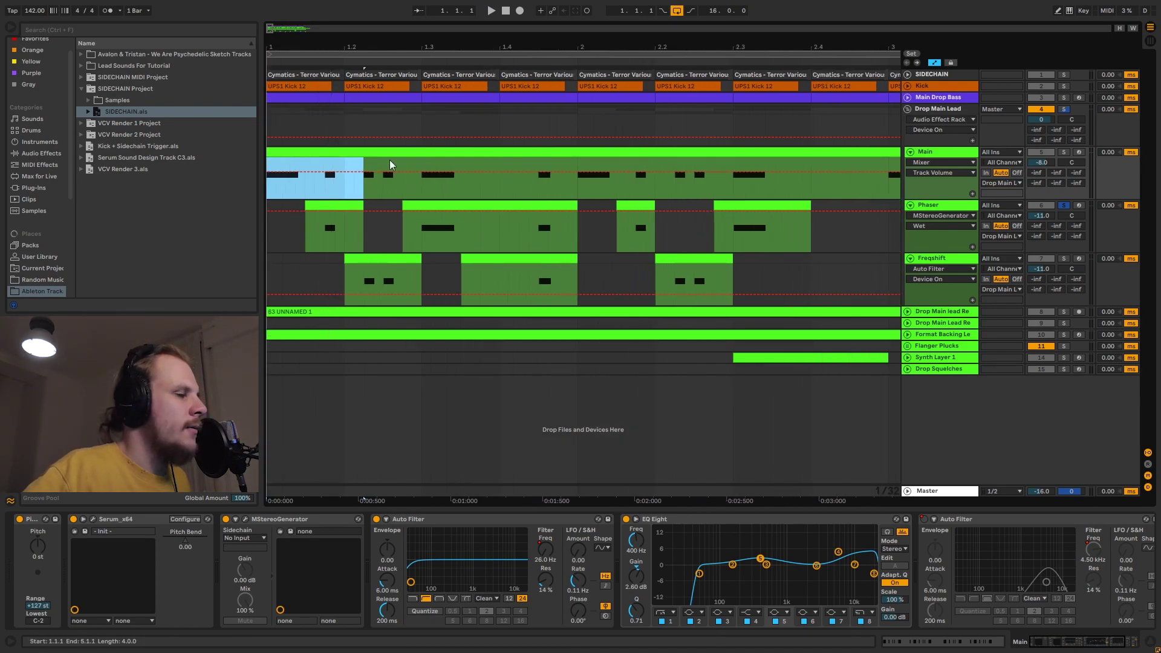
pyautogui.scroll(-3, 328, 217)
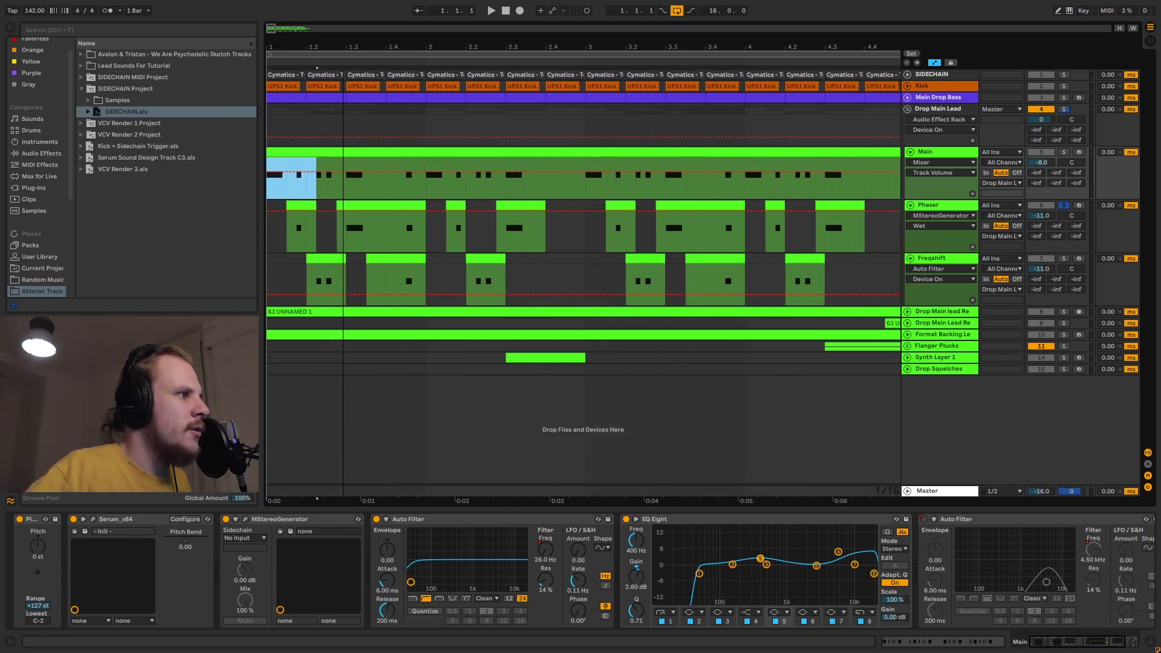
pyautogui.scroll(-3, 861, 169)
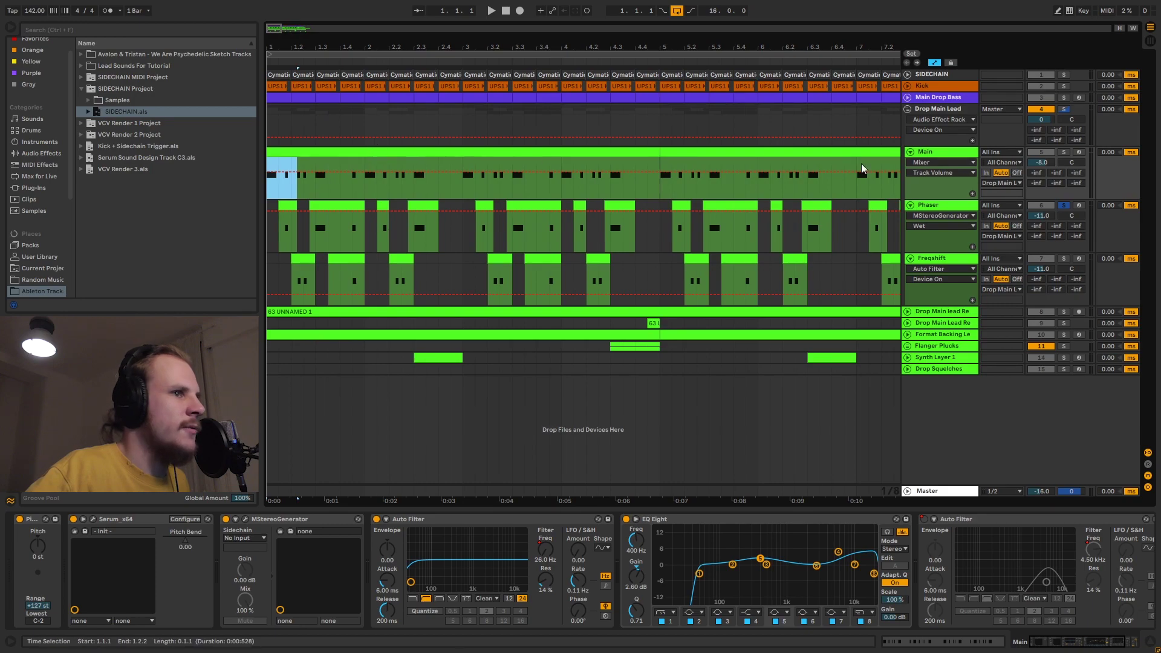
# Compare the device chains of the Main, Phaser and Freqshift tracks.
pyautogui.click(935, 155)
pyautogui.click(935, 205)
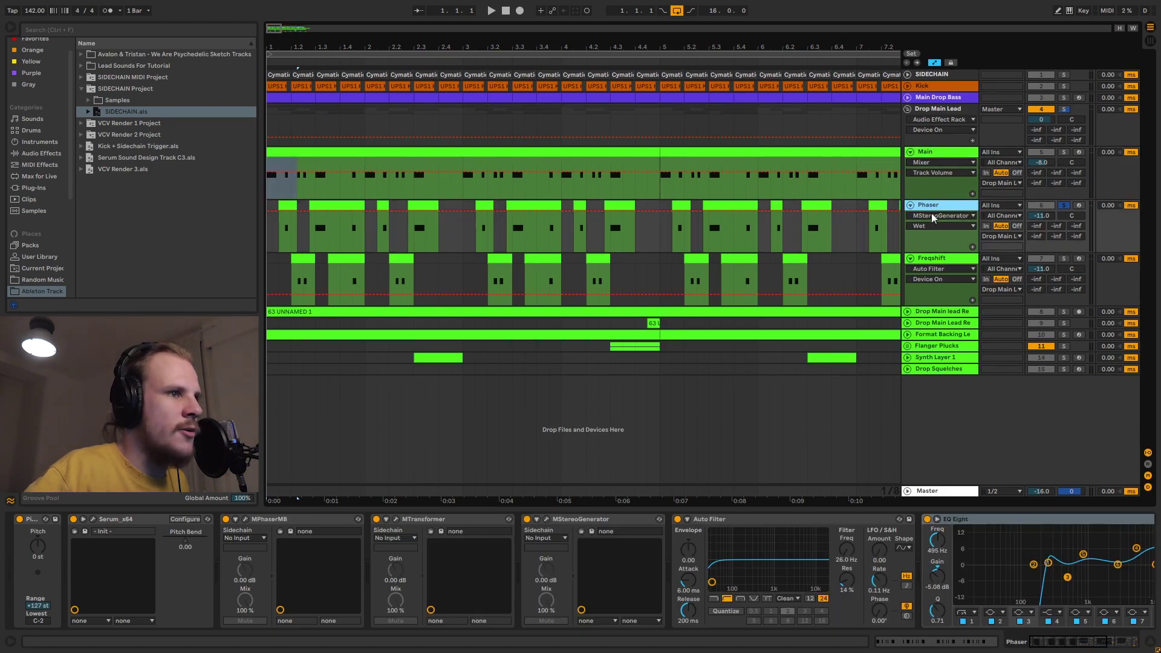
pyautogui.click(934, 262)
pyautogui.click(359, 151)
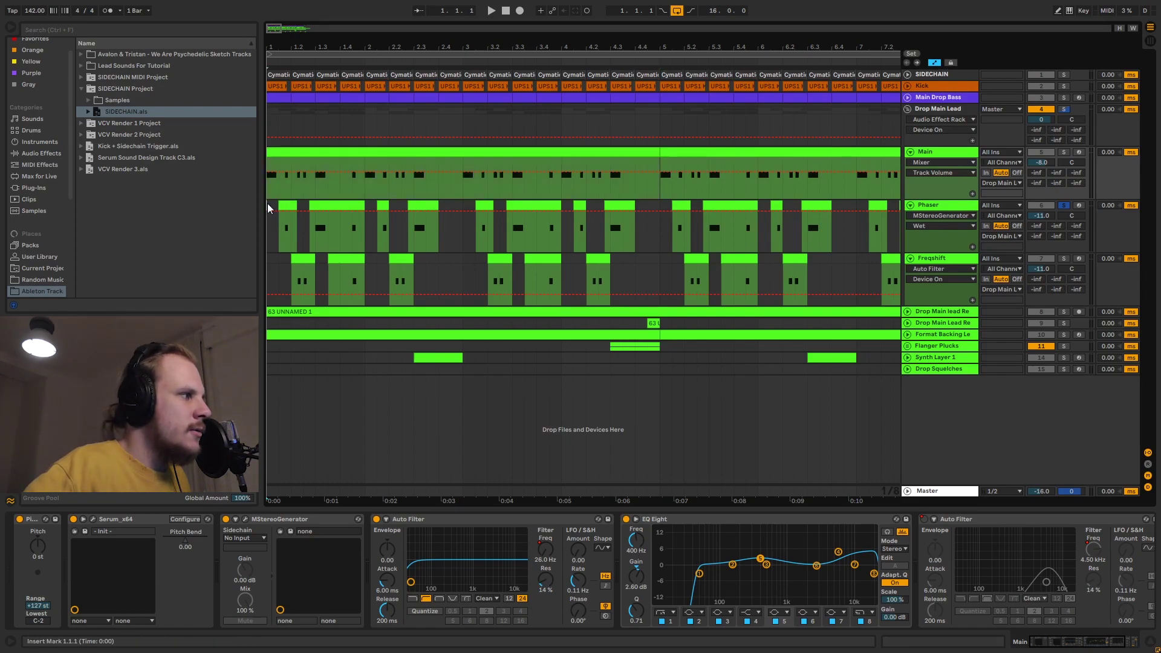
# Select the Phaser track's first clips in turn, ending with the one from 1.2.4 to 2.1.1.
pyautogui.click(268, 206)
pyautogui.moveTo(287, 48); pyautogui.dragTo(301, 72)
pyautogui.click(308, 205)
pyautogui.click(437, 219)
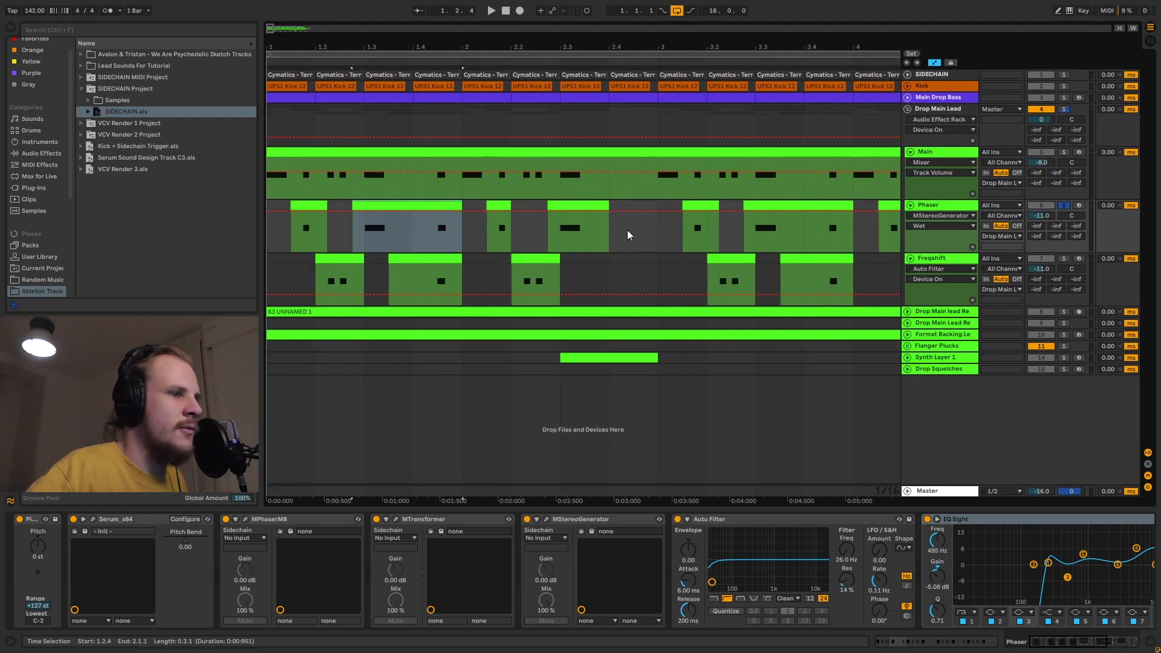
# Select the Phaser clip from 2.2.4 to 2.4.1, and inspect the track's MStereoGenerator plug-in and the rest of its device chain.
pyautogui.click(499, 205)
pyautogui.click(578, 206)
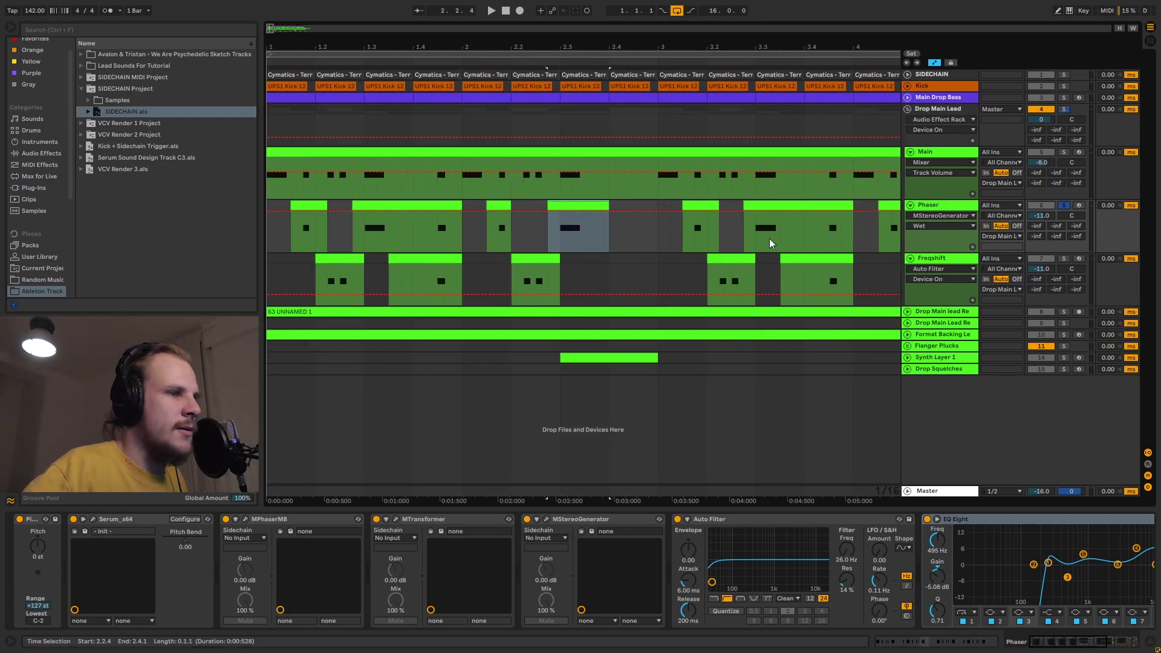
pyautogui.click(947, 209)
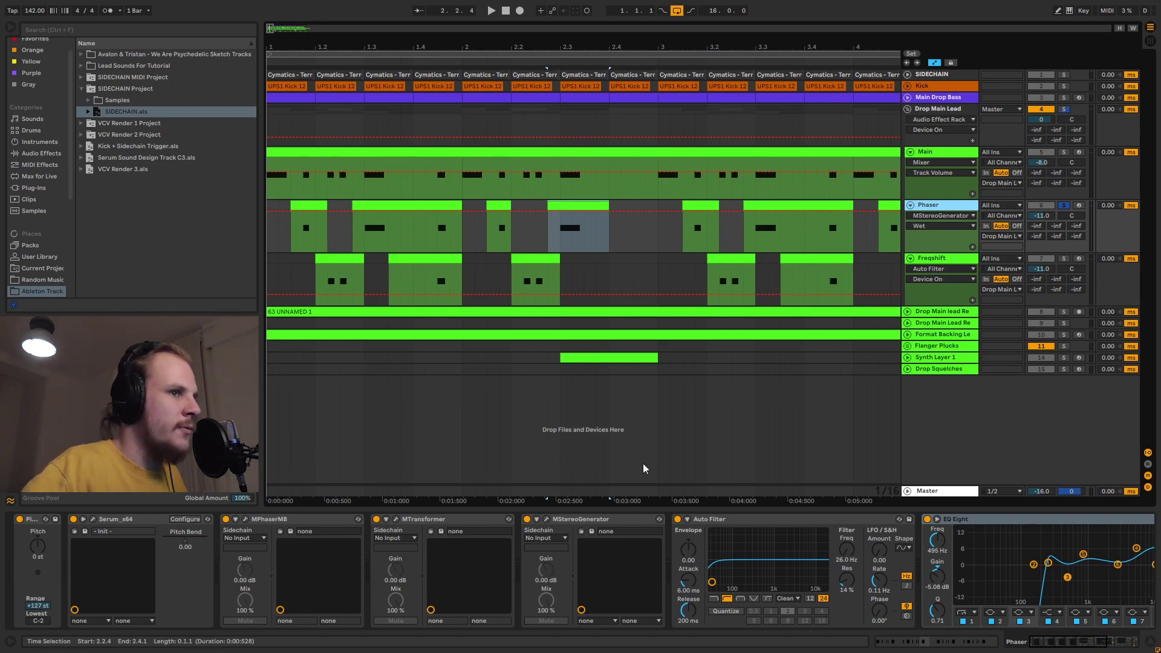
pyautogui.click(547, 519)
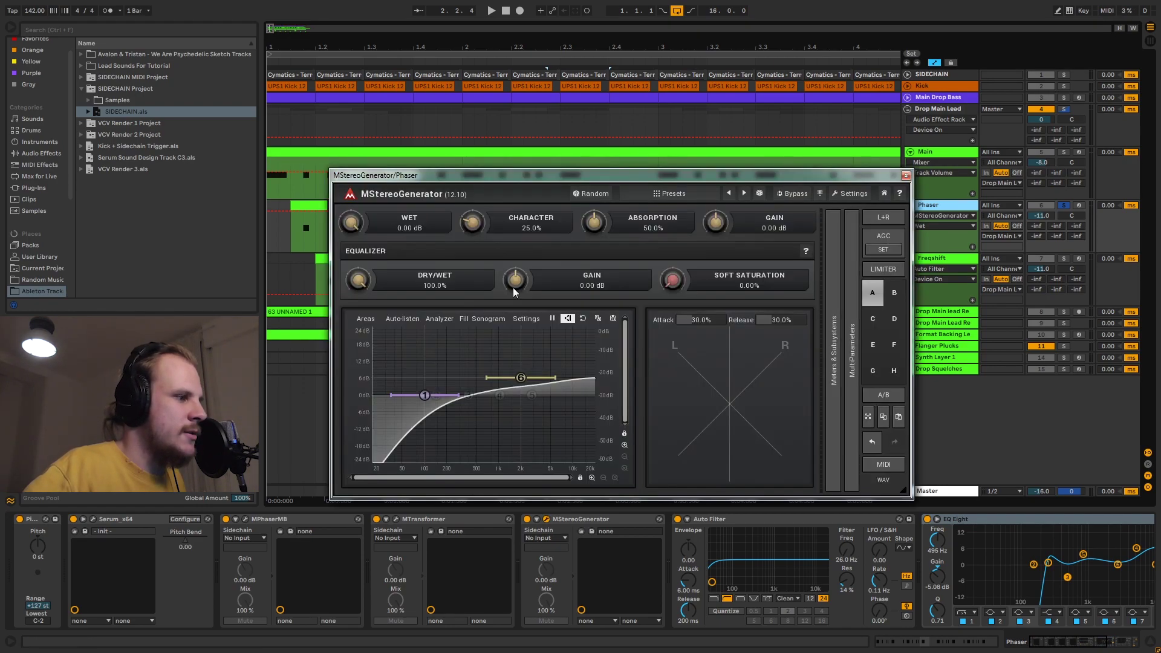
pyautogui.click(906, 176)
pyautogui.moveTo(1049, 643); pyautogui.dragTo(1086, 645)
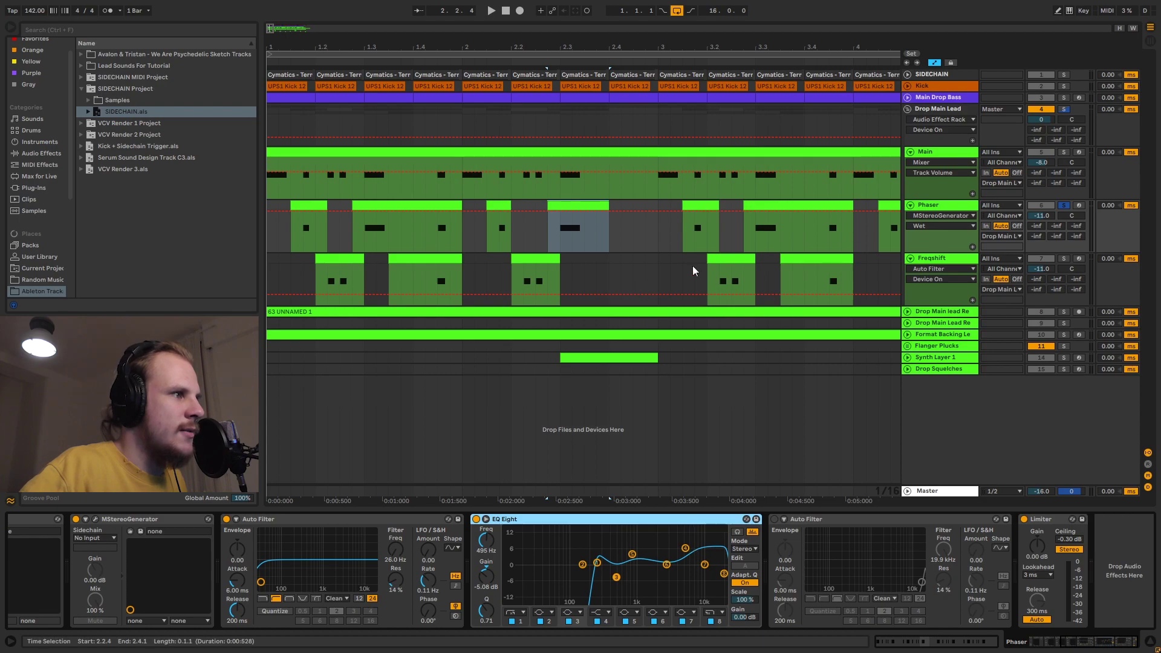
# Solo the Main track and turn on the Audio Effect Rack of the Drop Main Lead group.
pyautogui.click(629, 168)
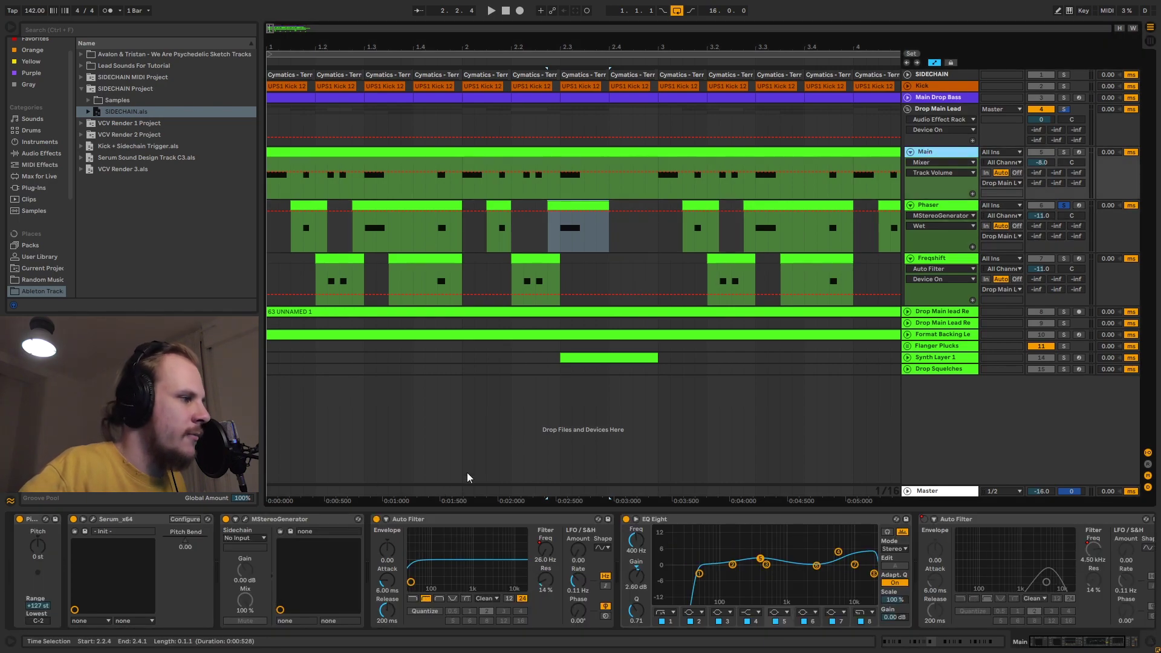
pyautogui.click(943, 110)
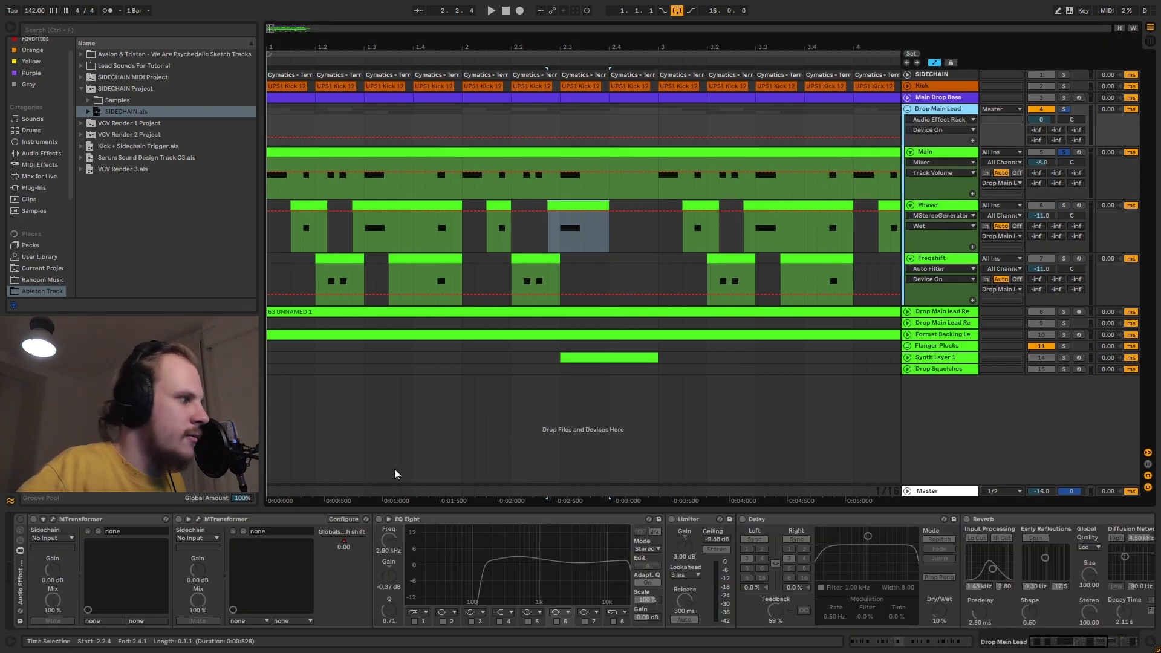
pyautogui.click(20, 519)
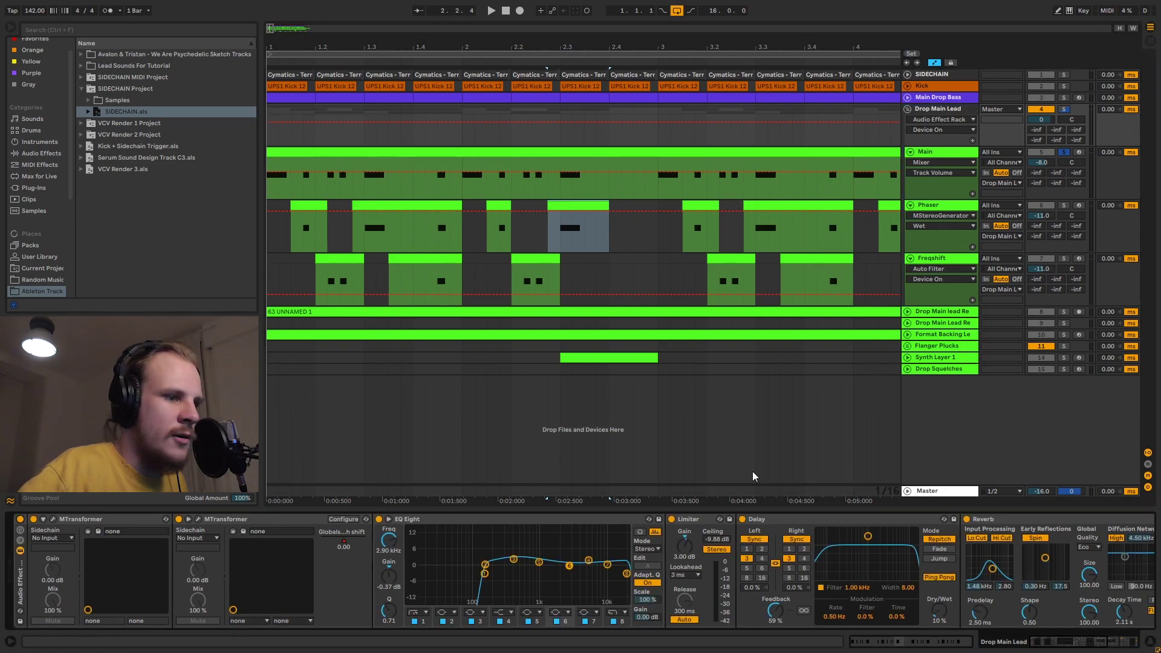
# Play the soloed Main track from 1.1.1 through the group effects, and stop playback.
pyautogui.click(270, 115)
pyautogui.press('space')
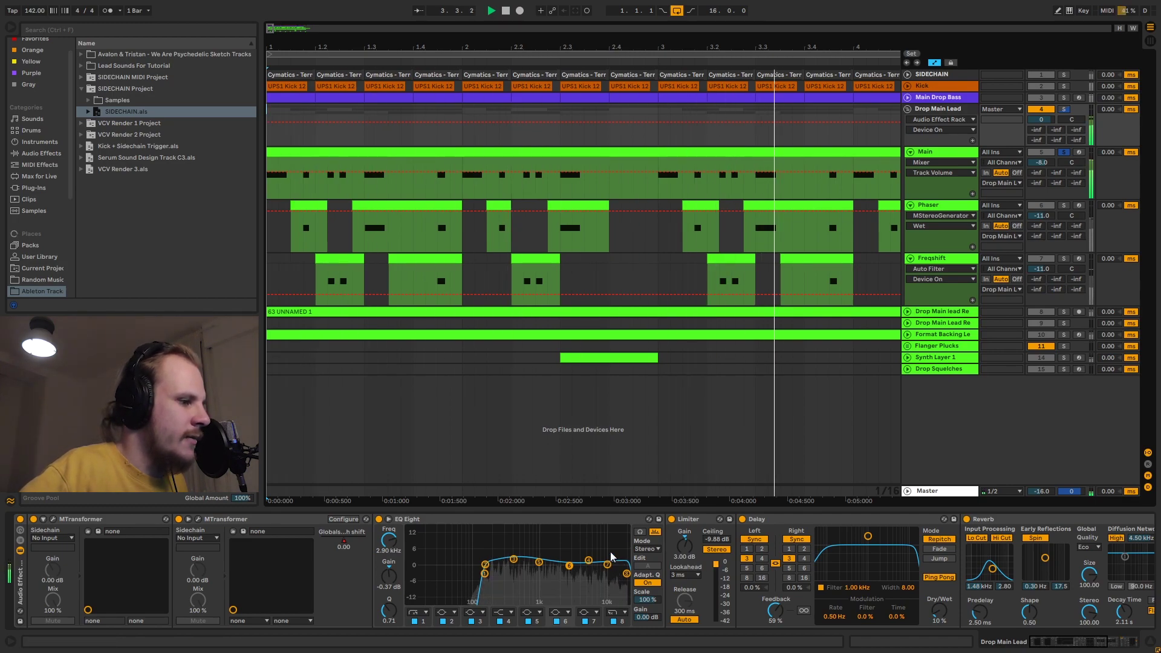
pyautogui.press('space')
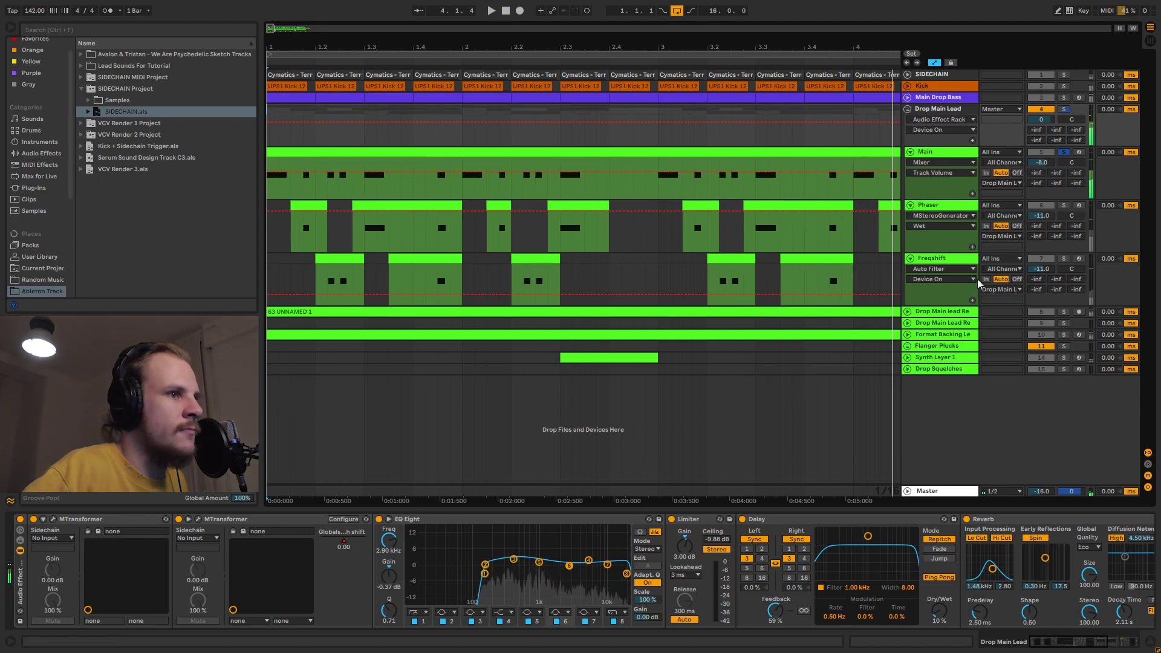
# Solo the Freqshift track and select its clip from 1.2.1 to 1.3.1.
pyautogui.click(958, 210)
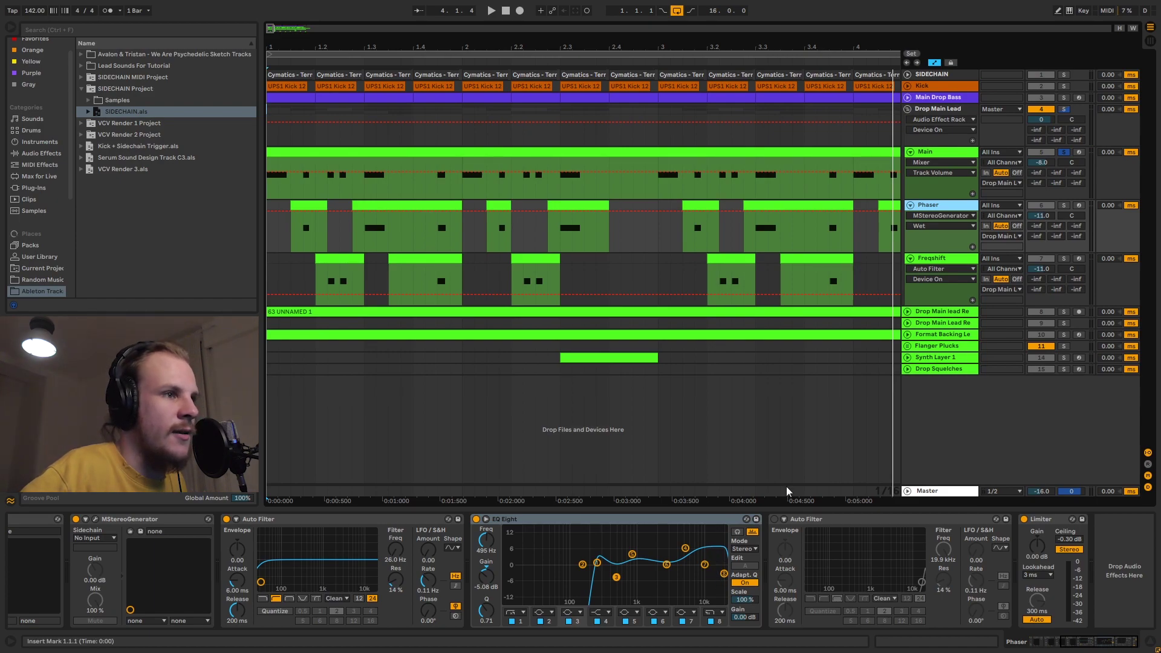
pyautogui.click(939, 260)
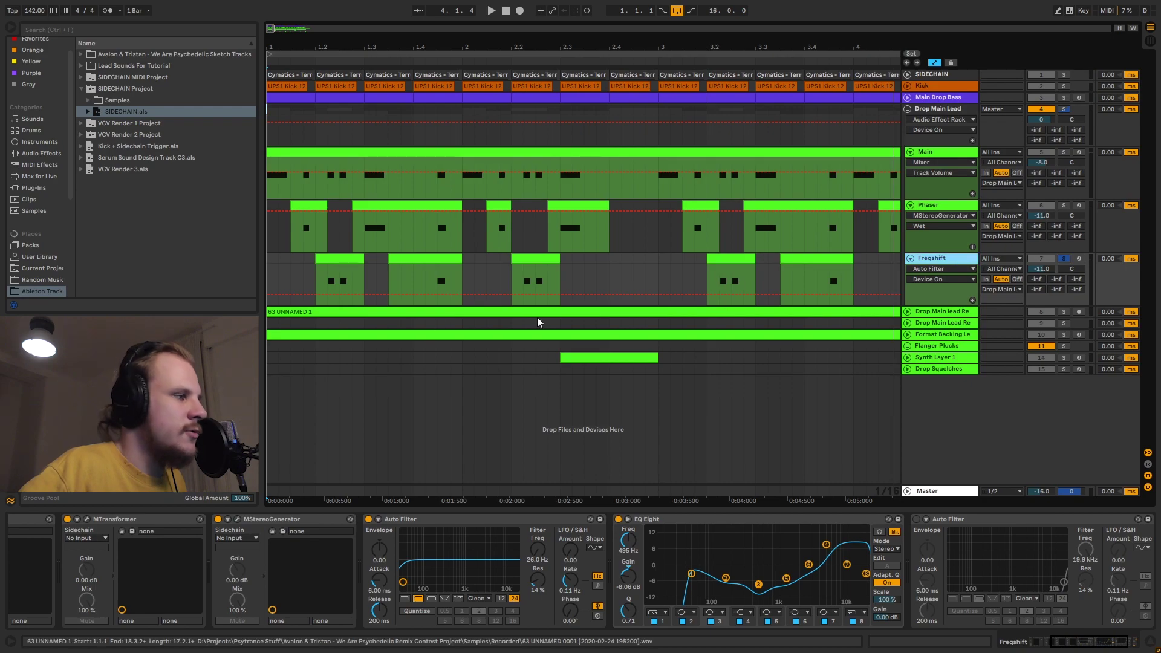
pyautogui.click(321, 259)
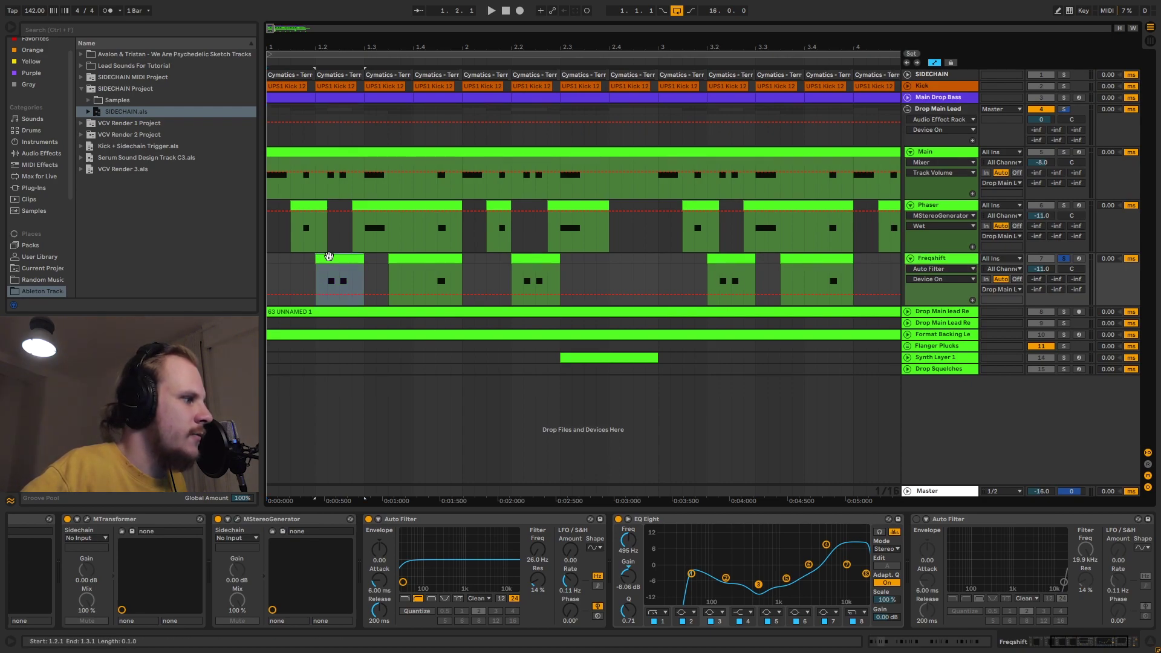
# Play the soloed Freqshift track from 1.2.1 with the start of its device chain in view, and stop playback.
pyautogui.click(1070, 640)
pyautogui.click(315, 274)
pyautogui.press('space')
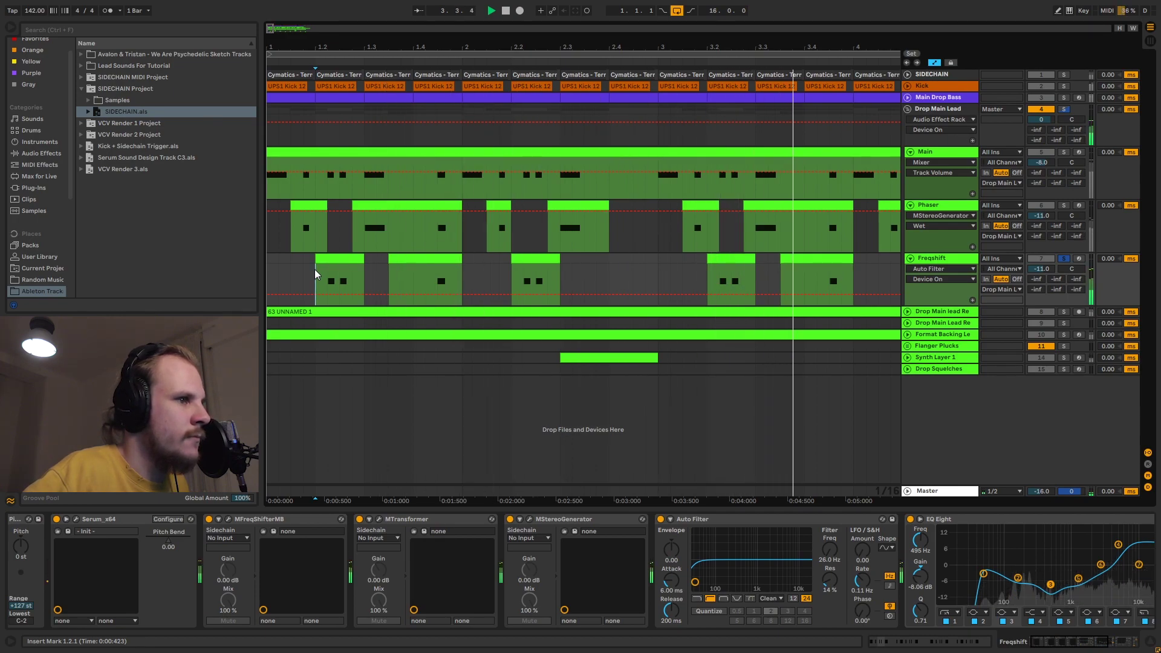
pyautogui.press('space')
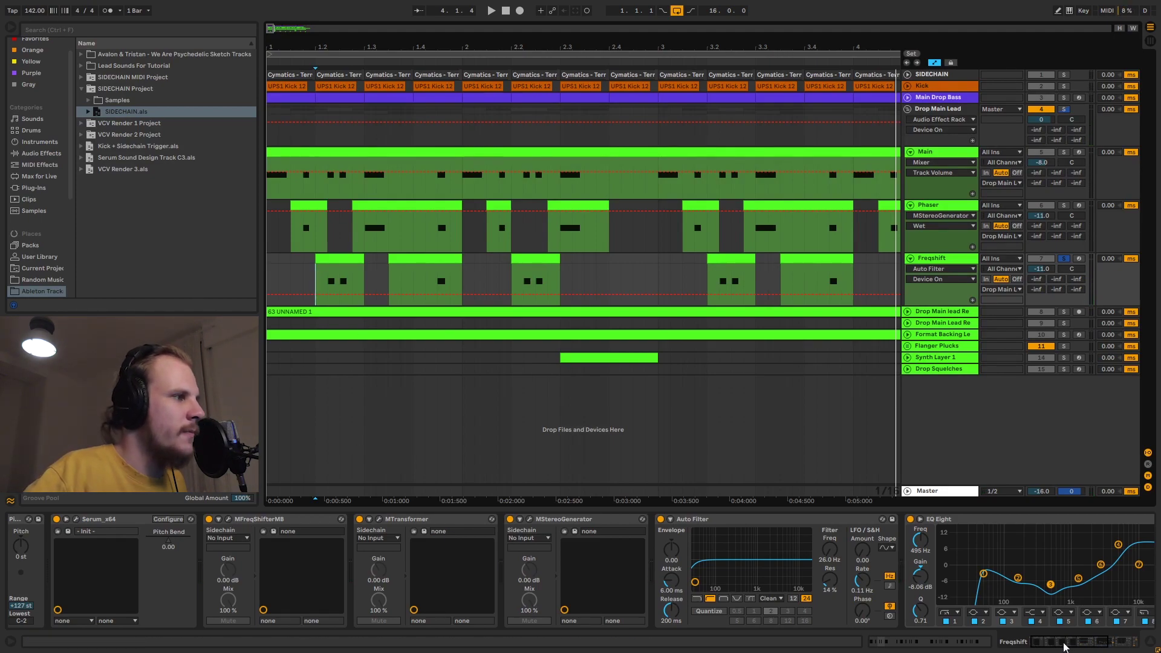
# Inspect the Freqshift track's MStereoGenerator plug-in while playing from 1.1.4, and close its window.
pyautogui.moveTo(1064, 647); pyautogui.dragTo(1069, 646)
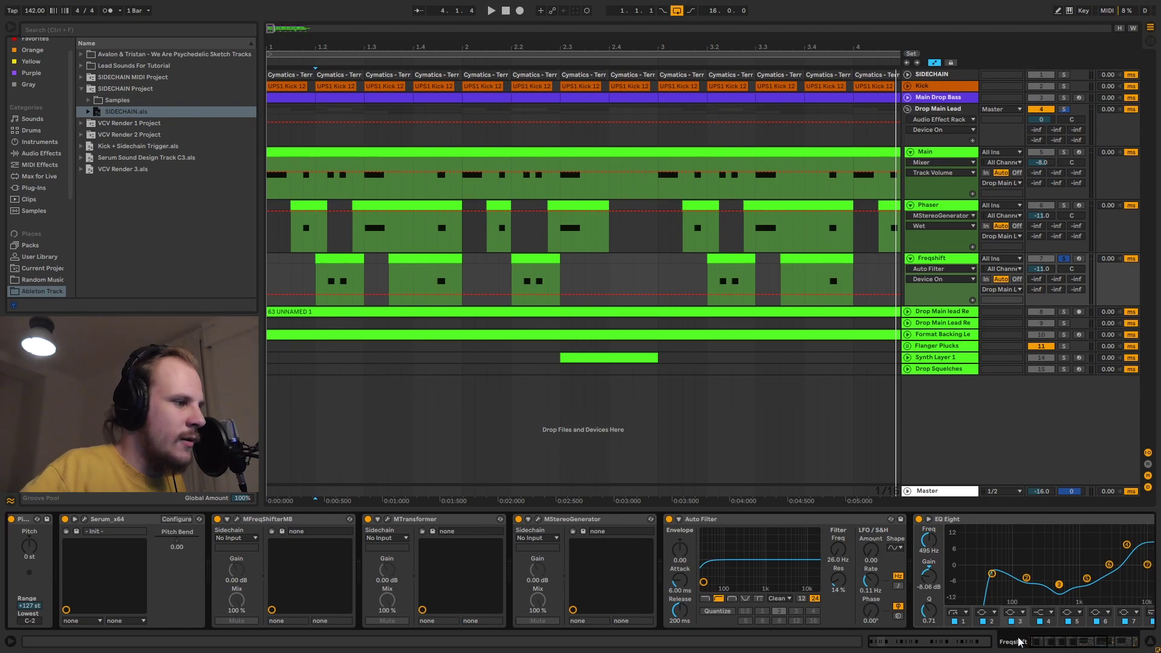
pyautogui.click(538, 518)
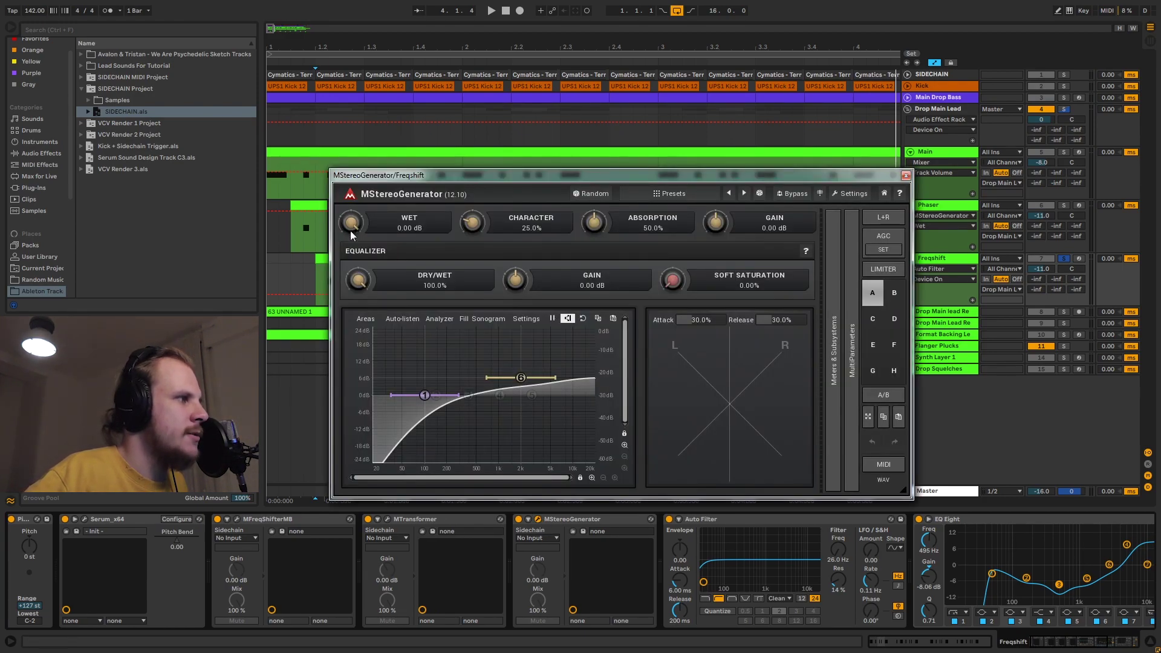
pyautogui.click(304, 266)
pyautogui.press('space')
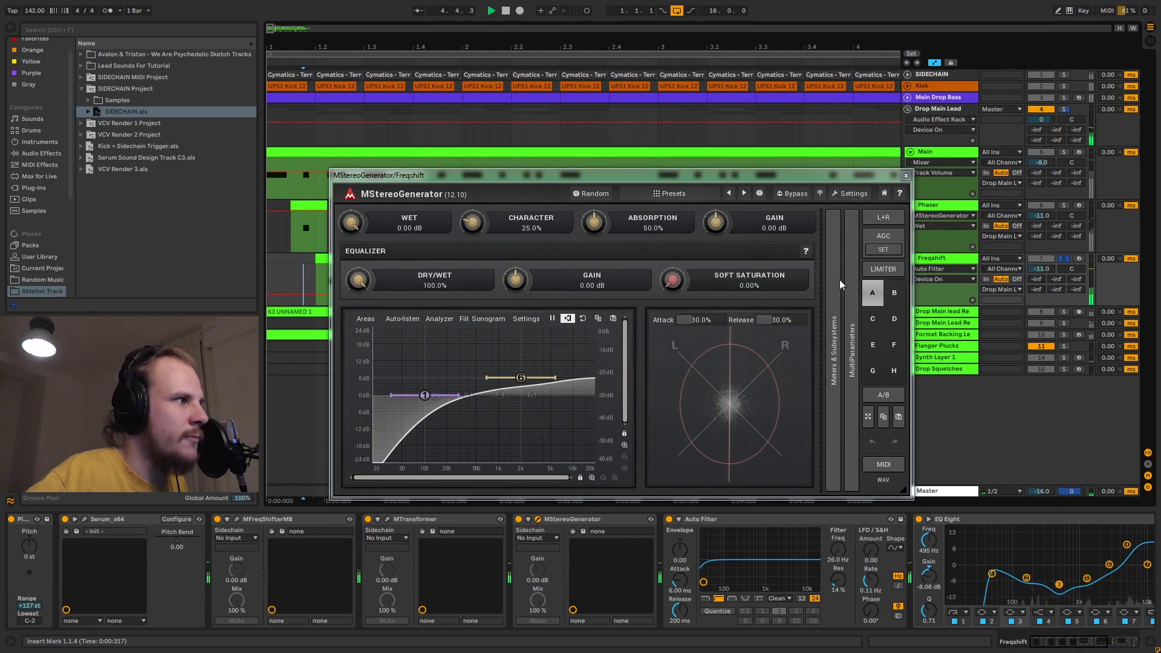
pyautogui.click(905, 176)
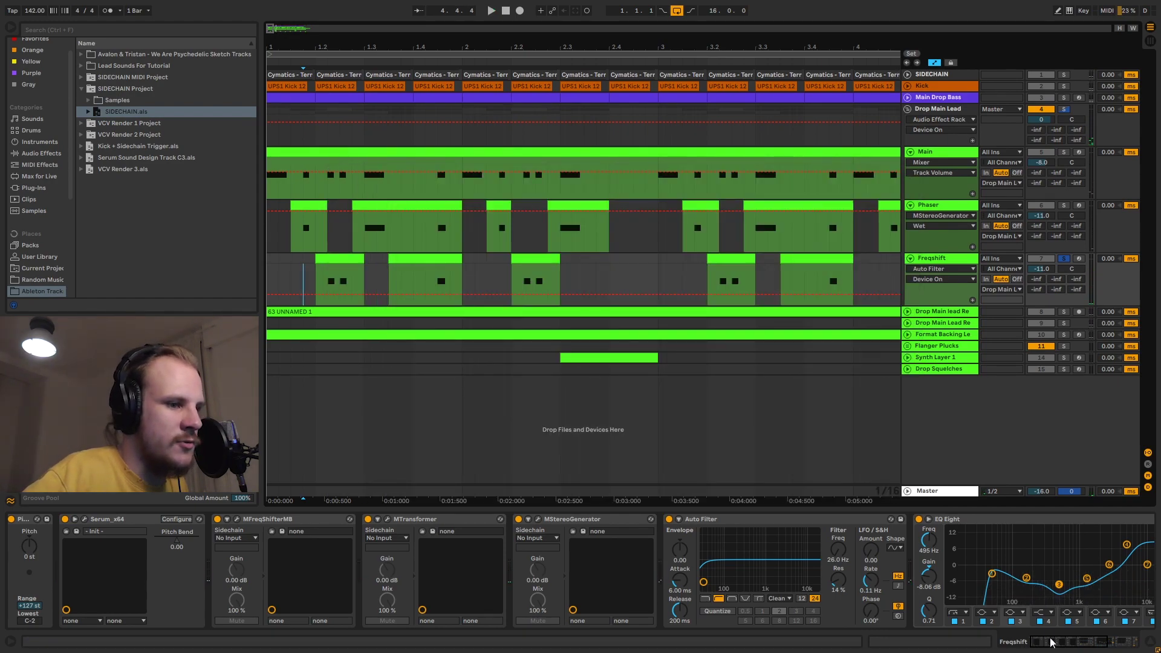
# Compare the Freqshift track's EQ Eight curve with the device chain of the Main track.
pyautogui.moveTo(1051, 642); pyautogui.dragTo(1084, 645)
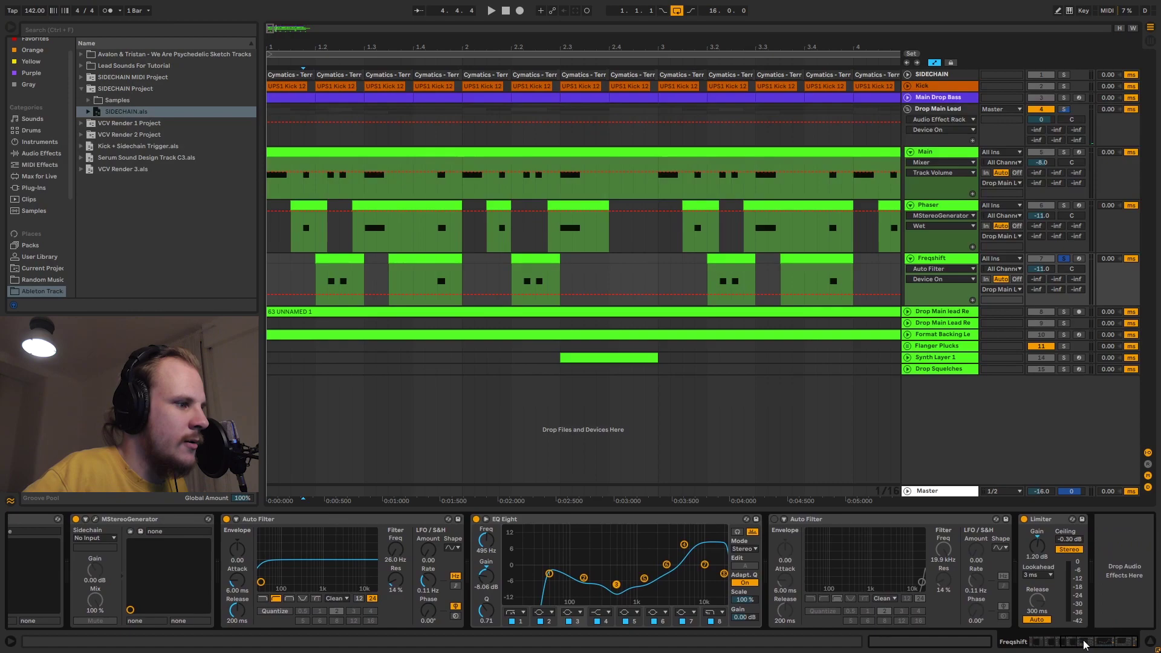
pyautogui.click(583, 520)
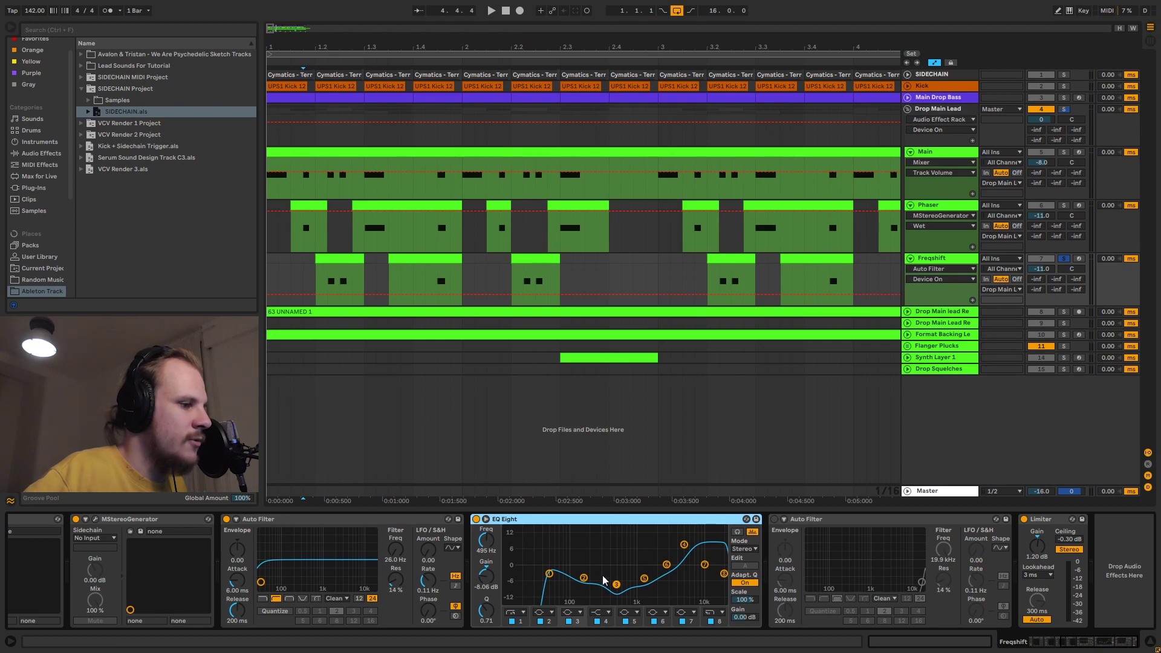
pyautogui.click(345, 149)
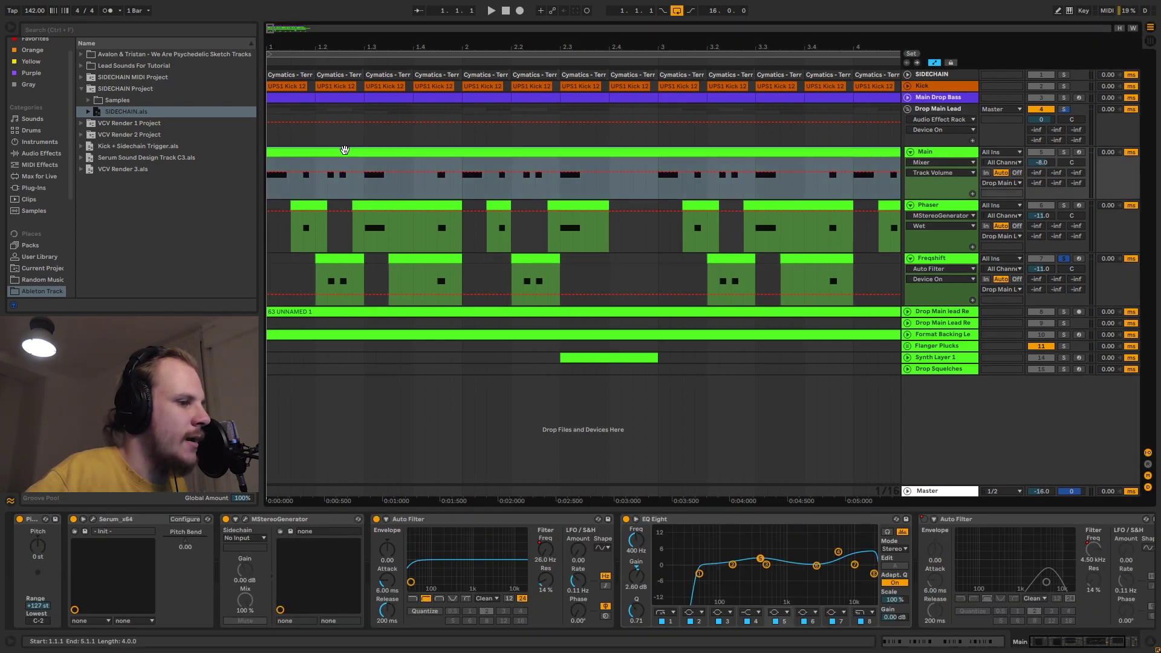
pyautogui.click(964, 269)
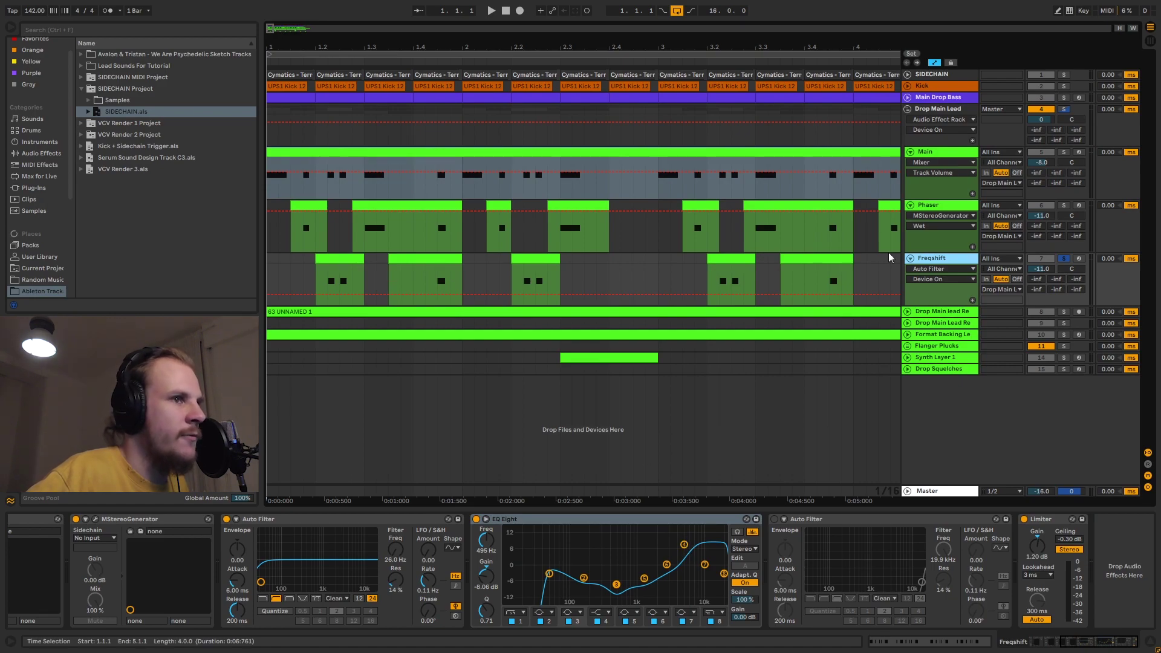
# Solo the whole Drop Main Lead group and play its layered tracks together from 1.1.1.
pyautogui.click(1065, 110)
pyautogui.scroll(-5, 276, 114)
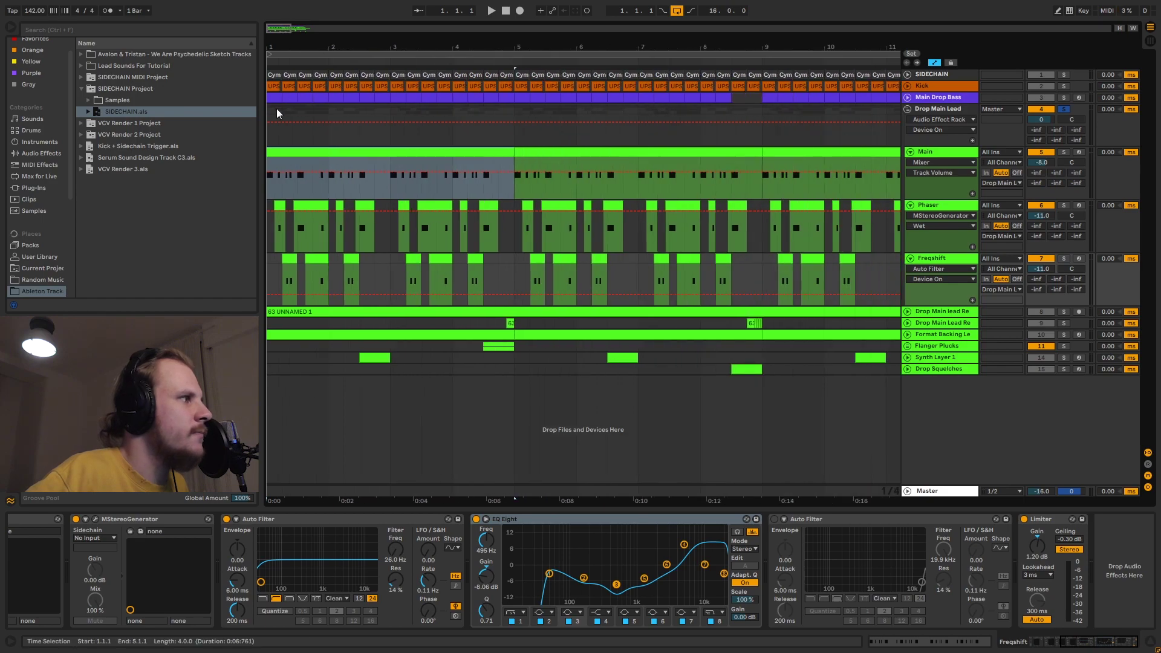
pyautogui.click(267, 111)
pyautogui.press('space')
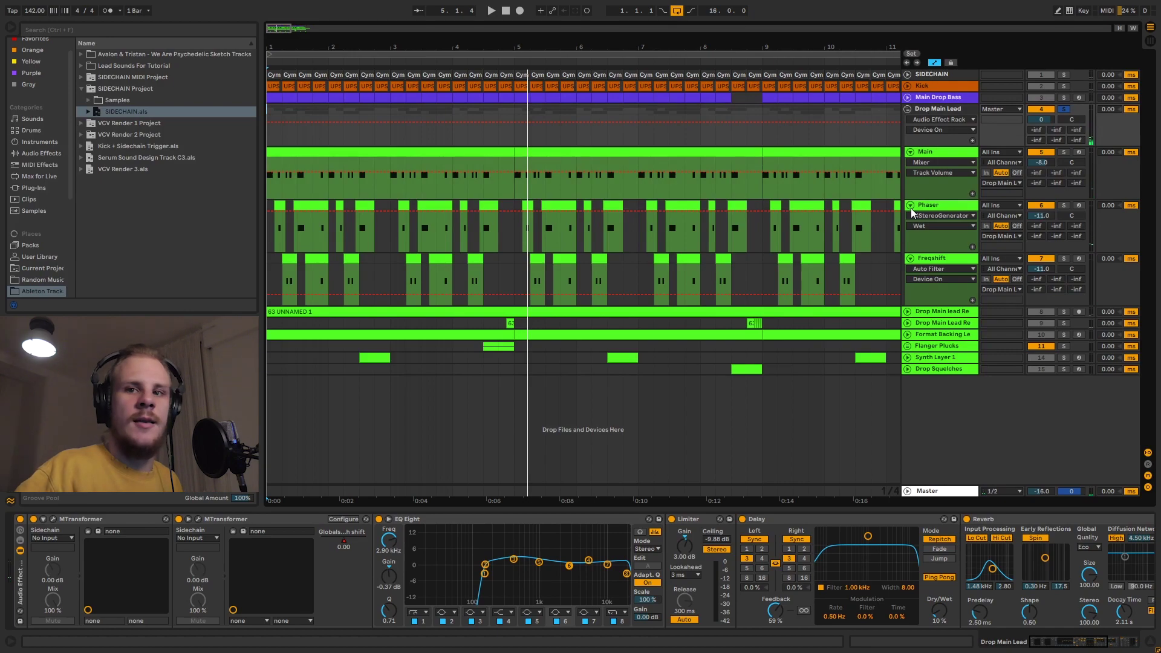
# Highlight the Phaser gap from 5.1.1 to 5.1.3, and the Phaser and Freqshift tracks together from 5.1.3 to 6.1.1.
pyautogui.click(518, 231)
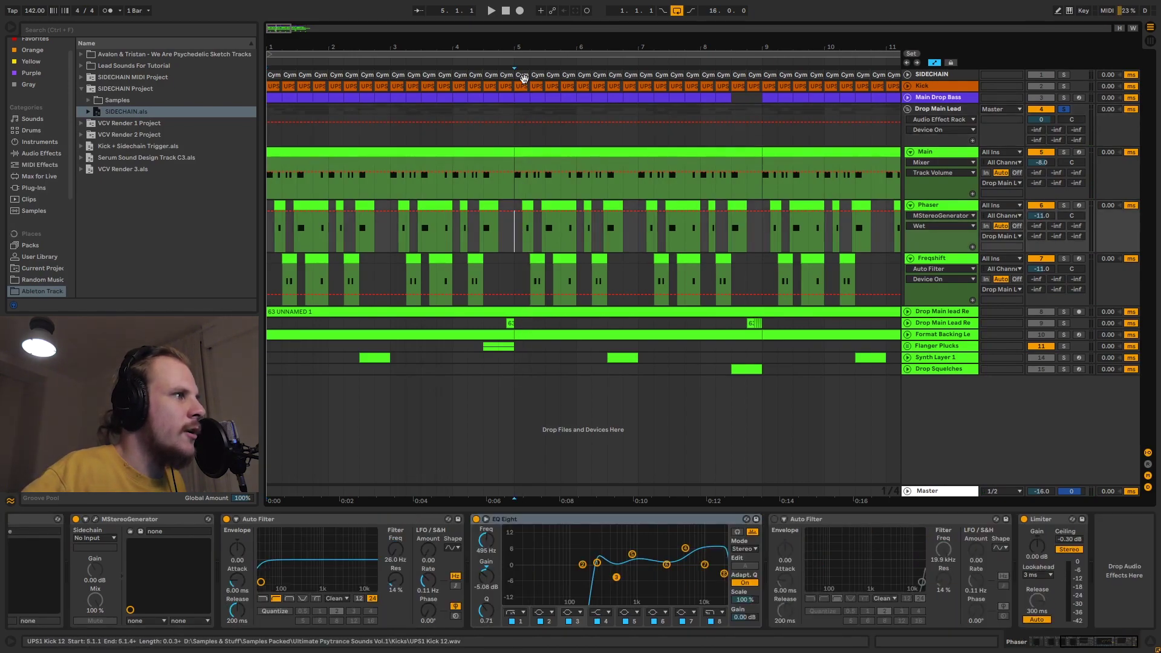
pyautogui.press('+')
pyautogui.press('+')
pyautogui.press('+')
pyautogui.moveTo(490, 204); pyautogui.dragTo(520, 209)
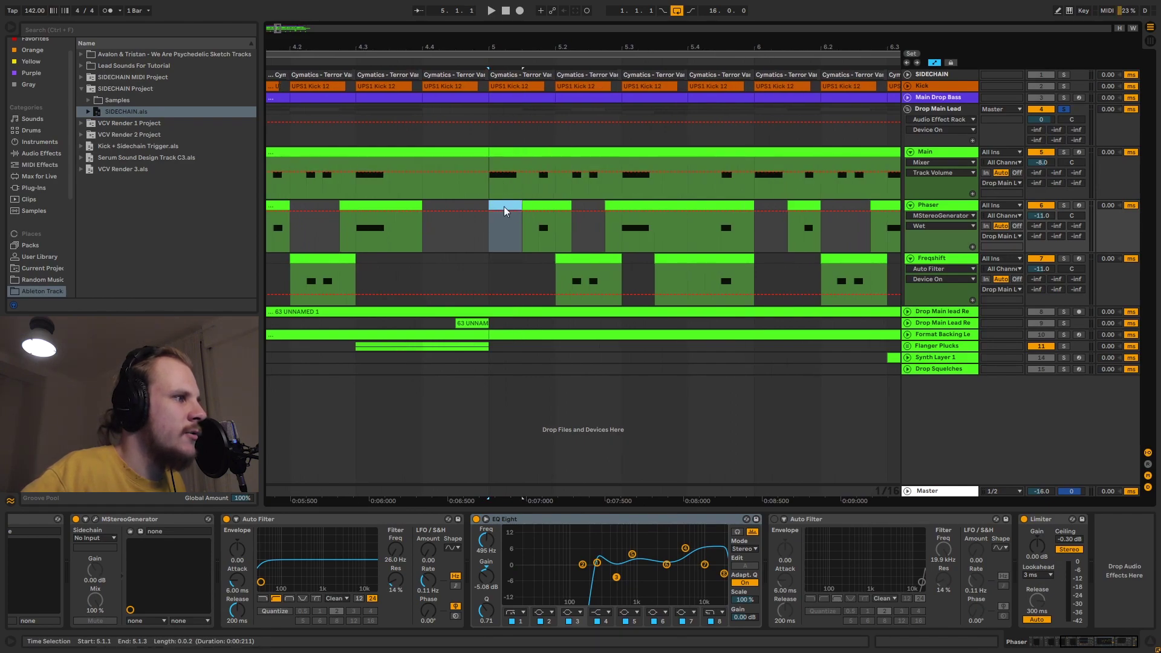
pyautogui.click(502, 263)
pyautogui.click(493, 261)
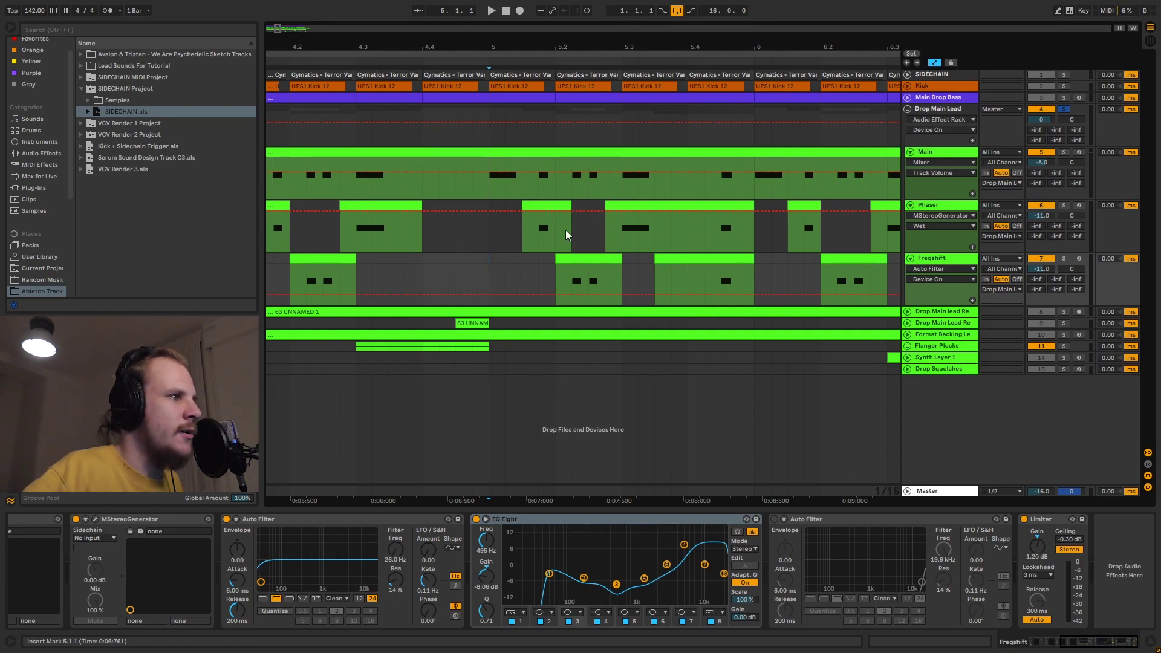
pyautogui.moveTo(526, 243); pyautogui.dragTo(756, 280)
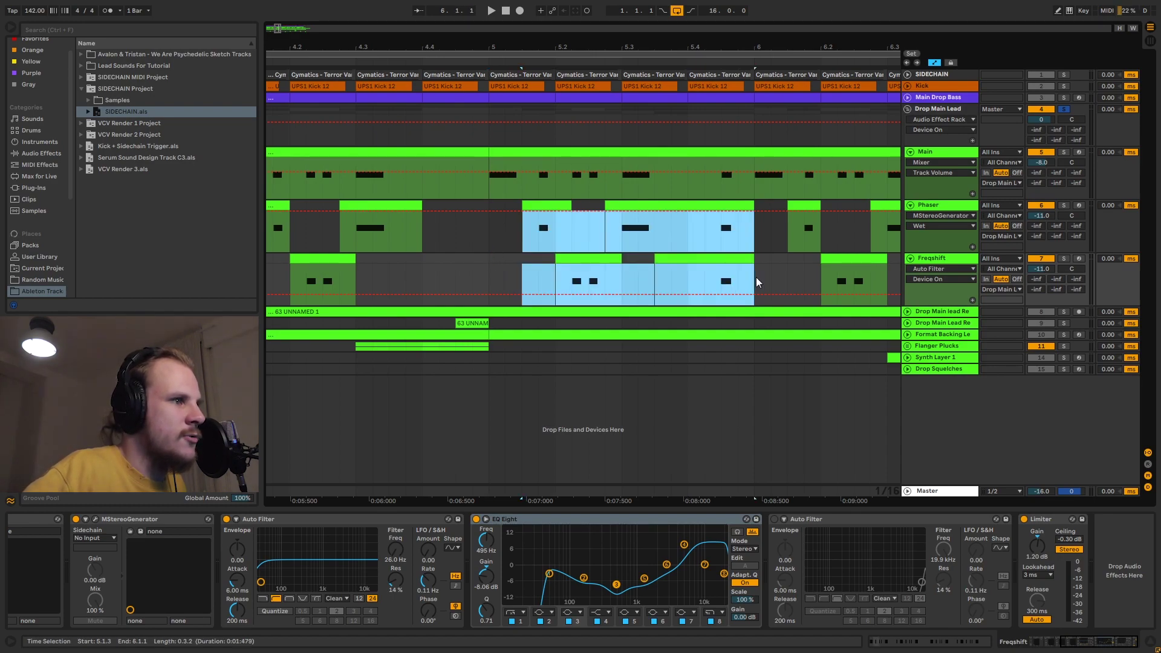
# Select the Main clip from 5.1.1 to 9.1.1, and highlight its opening from 5.1.1 to 5.1.3.
pyautogui.moveTo(484, 47); pyautogui.dragTo(484, 33)
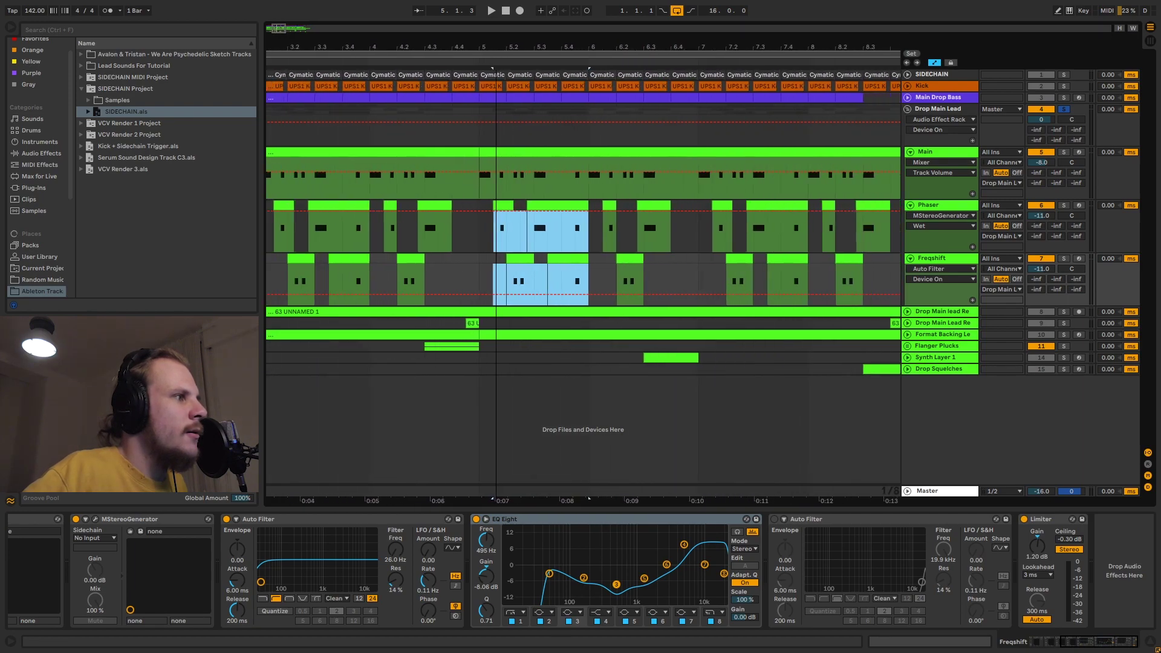
pyautogui.moveTo(575, 35); pyautogui.dragTo(536, 48)
pyautogui.click(570, 182)
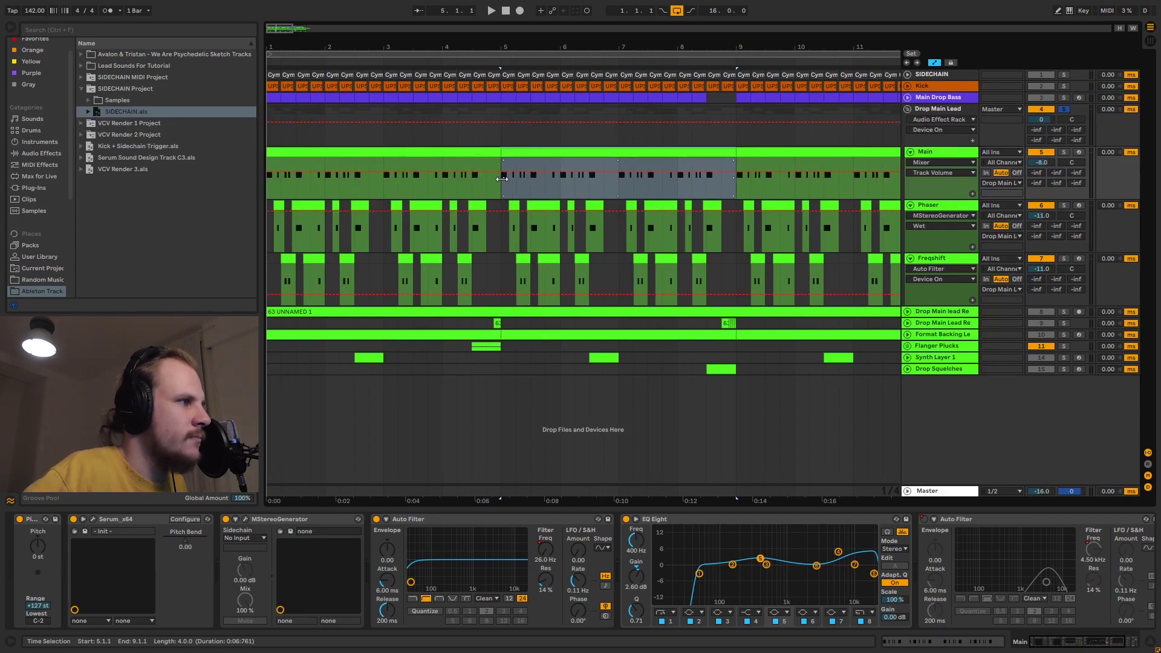
pyautogui.moveTo(502, 47); pyautogui.dragTo(724, 187)
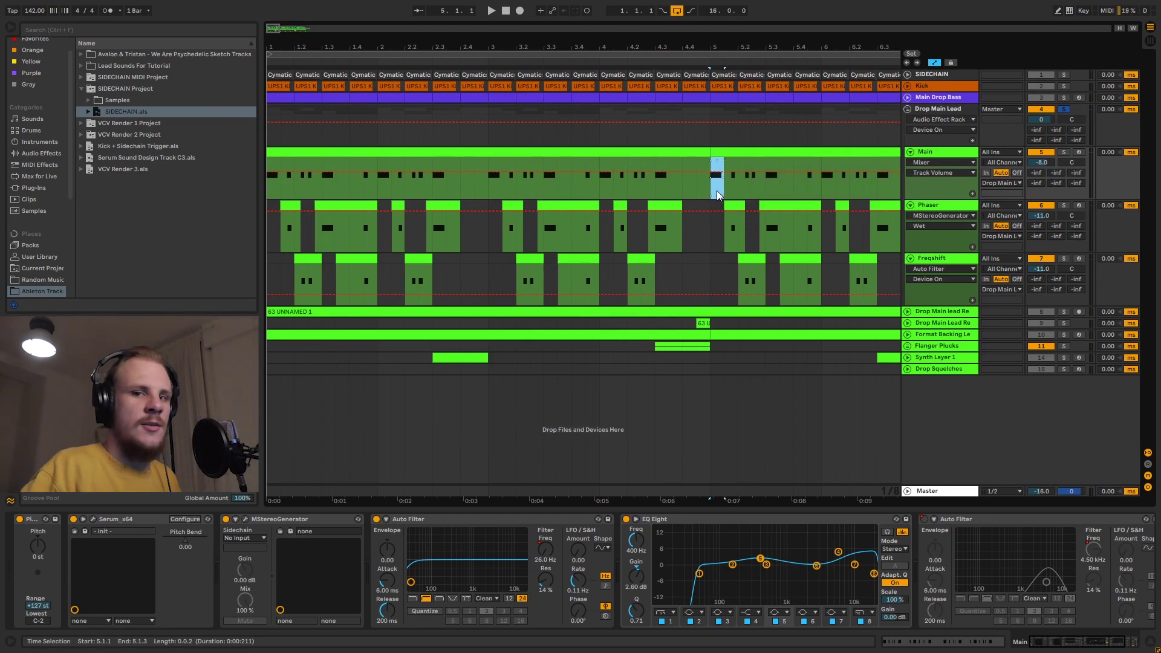
# Highlight the Main track from 5.1.1 to 7.1.1 and from 7.1.1 to 9.1.1, ending with the note from 5.1.1 to 5.1.3.
pyautogui.moveTo(717, 190); pyautogui.dragTo(474, 195)
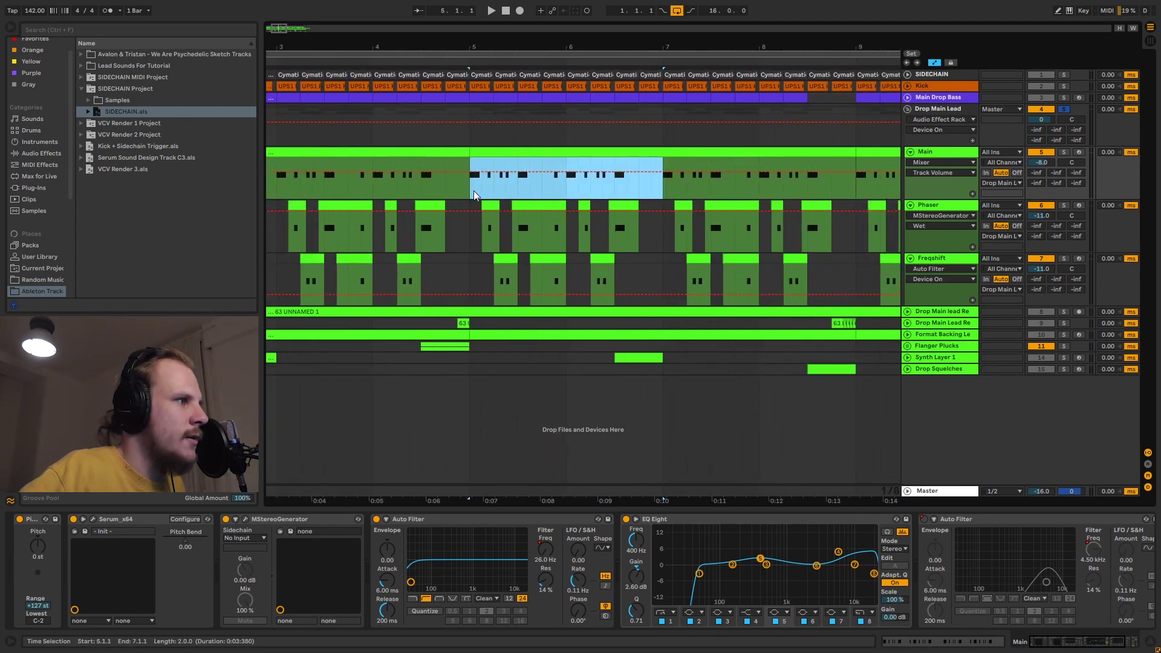
pyautogui.moveTo(663, 189); pyautogui.dragTo(856, 187)
pyautogui.moveTo(802, 52); pyautogui.dragTo(803, 49)
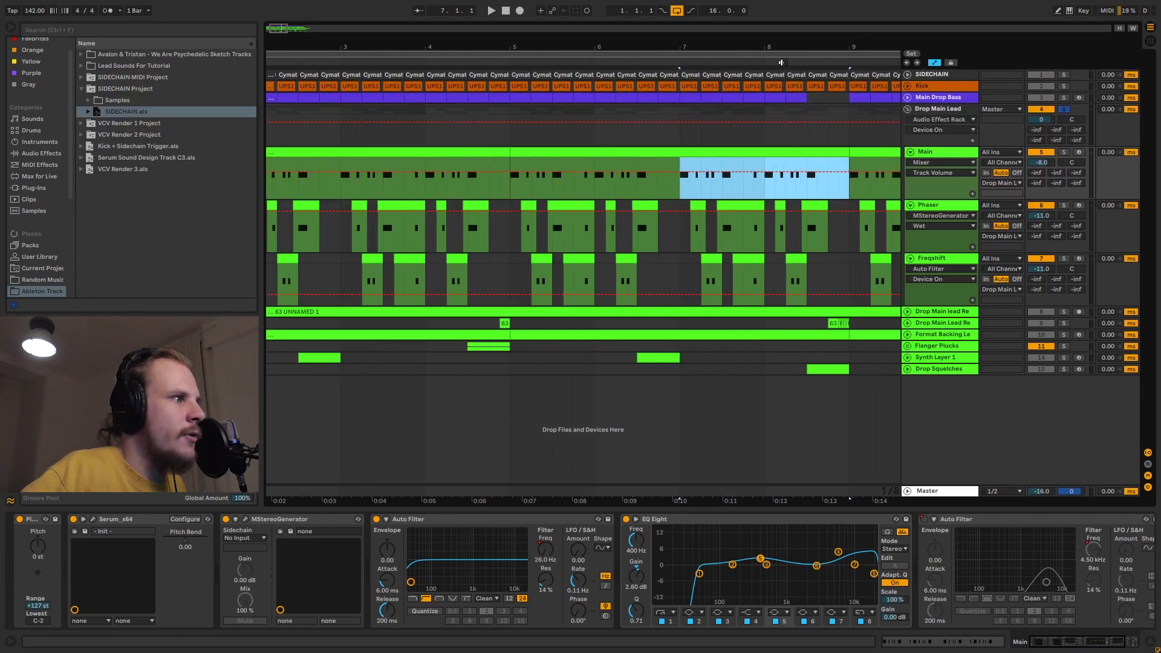
pyautogui.click(510, 193)
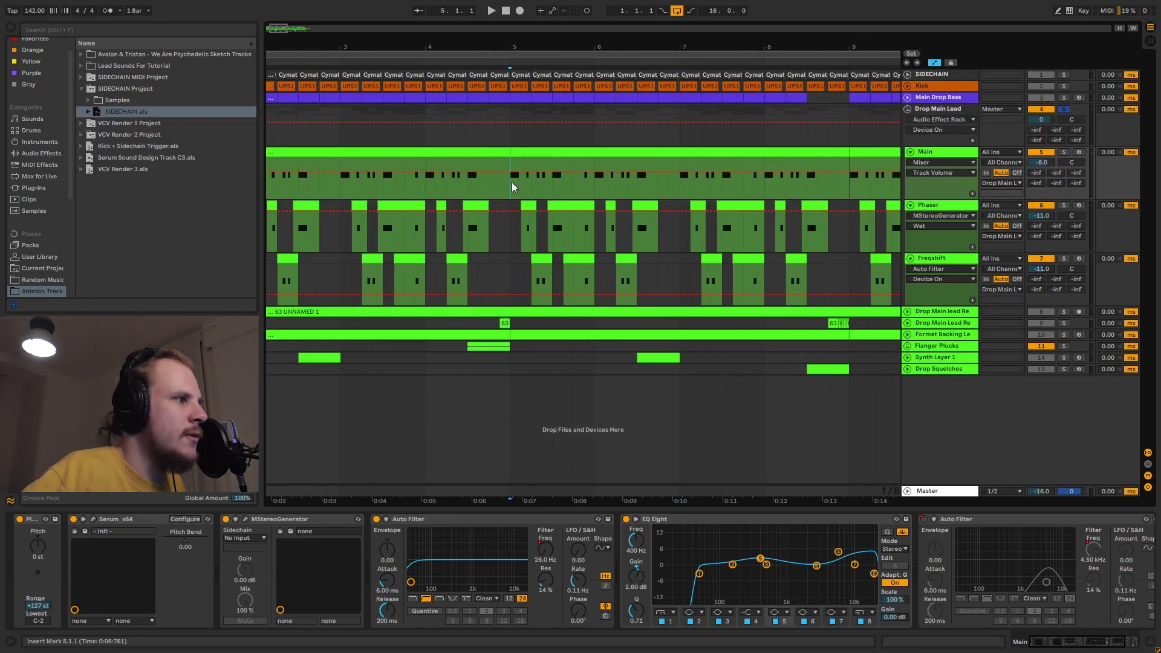
pyautogui.moveTo(512, 186); pyautogui.dragTo(520, 194)
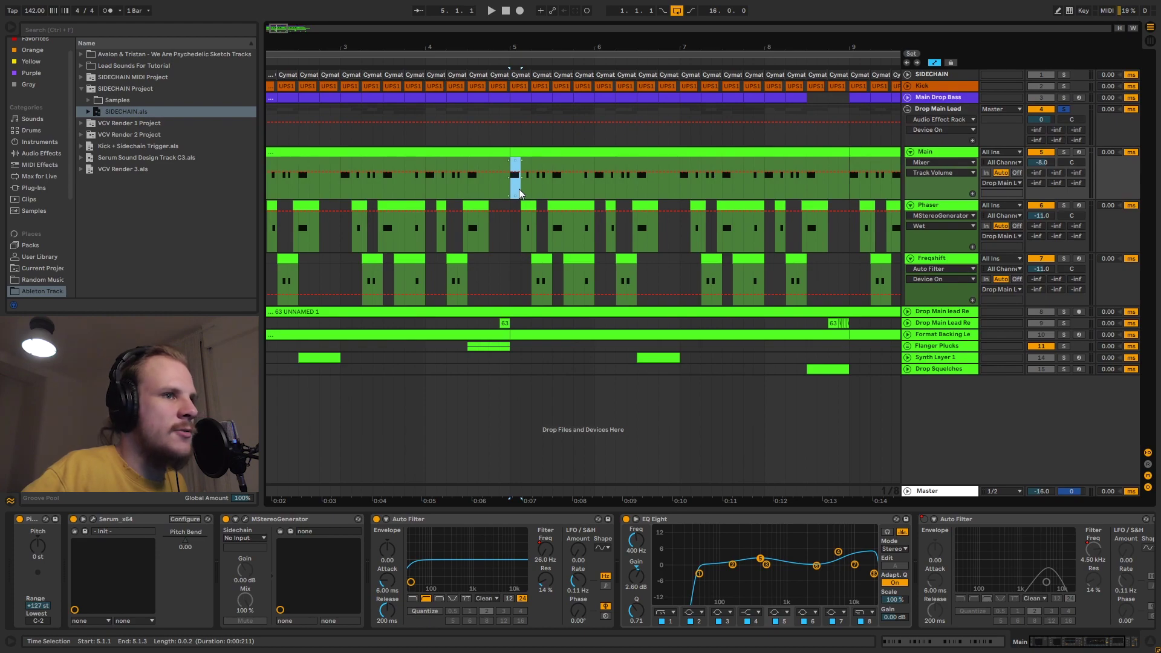
# Highlight the Main, Phaser and Freqshift tracks from 5.1.3 to 6.4.1, and play the layered lead from 5.1.1.
pyautogui.click(511, 194)
pyautogui.moveTo(511, 192); pyautogui.dragTo(659, 269)
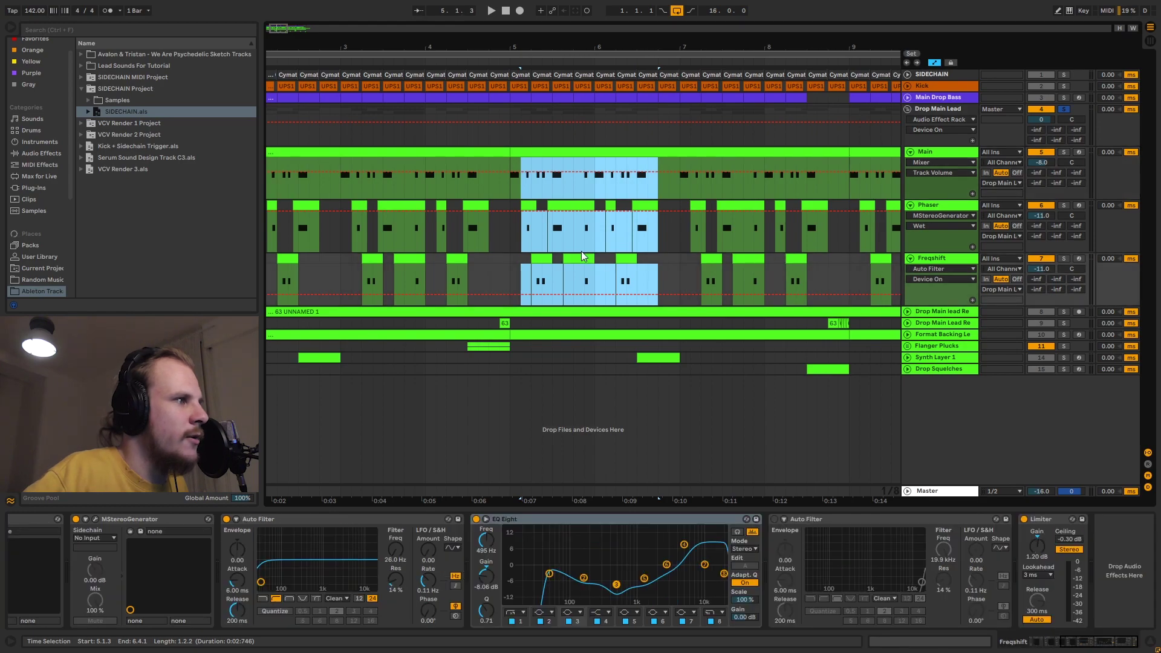
pyautogui.click(513, 210)
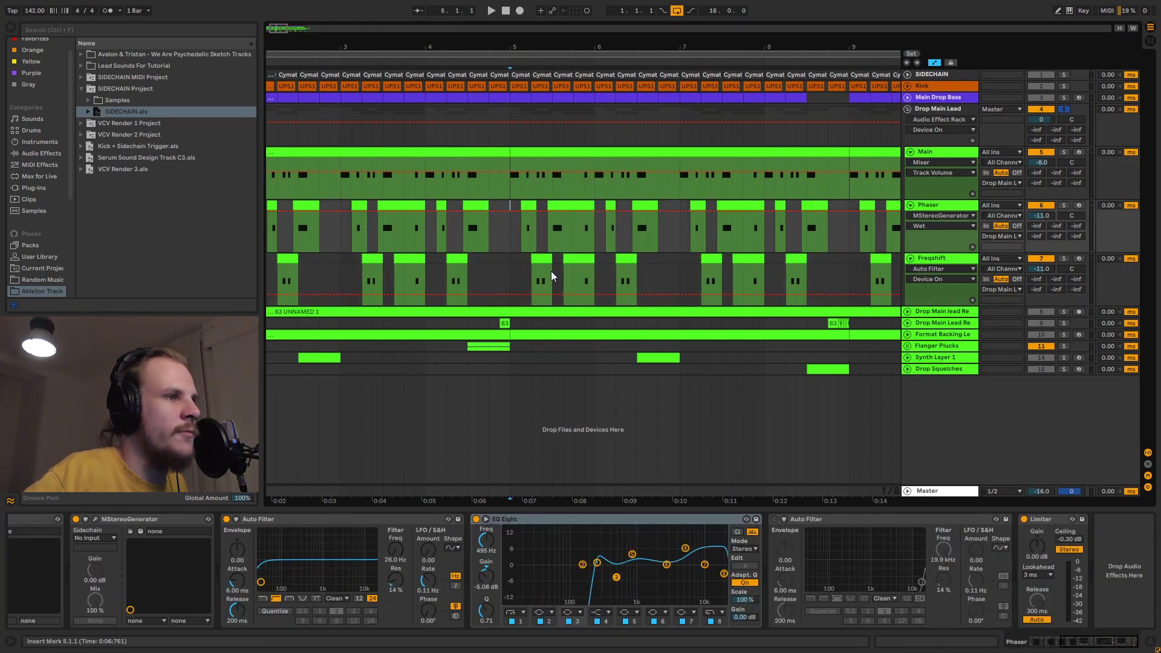
pyautogui.press('space')
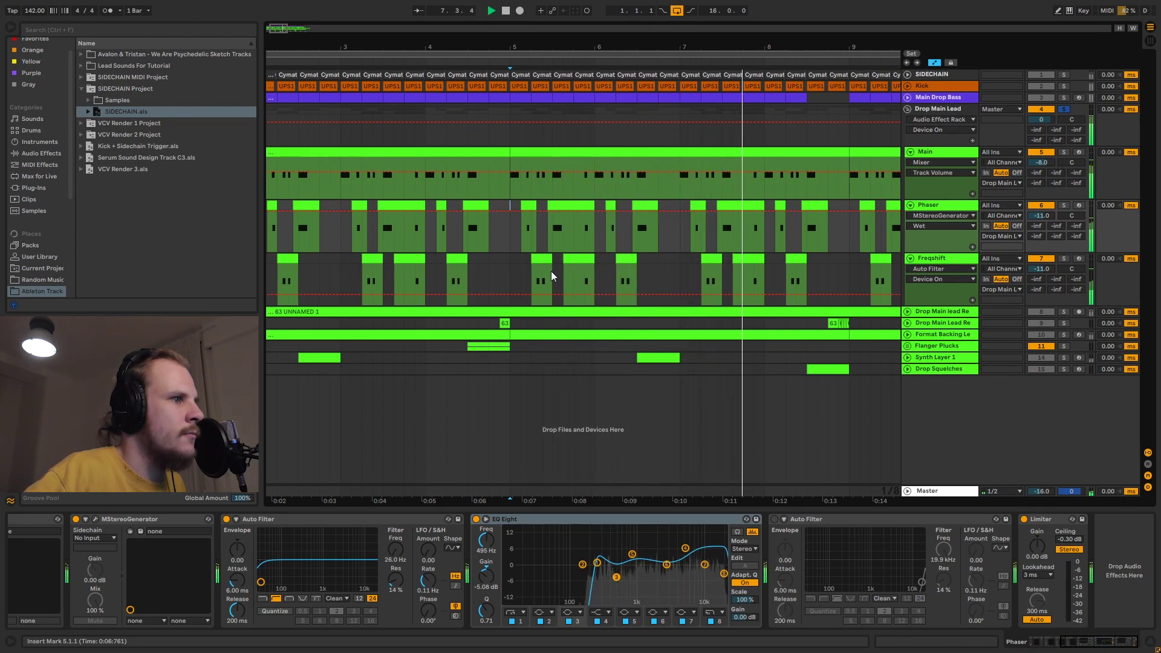
pyautogui.press('space')
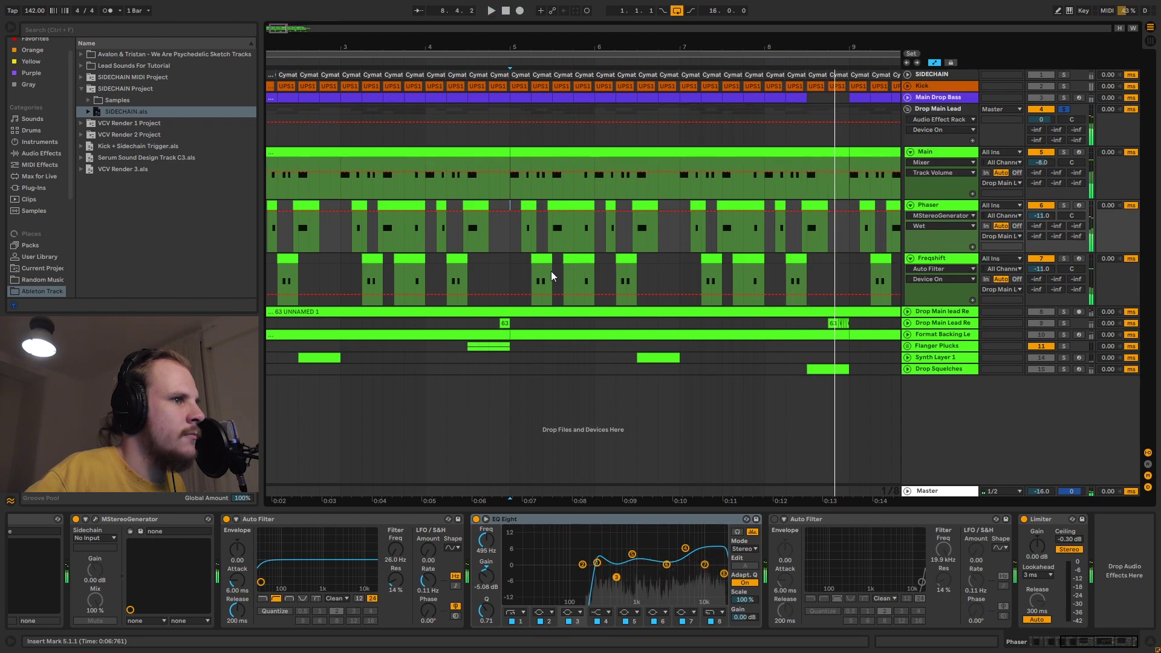
# Collapse the Main, Phaser and Freqshift tracks, and expand the first Drop Main lead Render track.
pyautogui.press('-')
pyautogui.press('-')
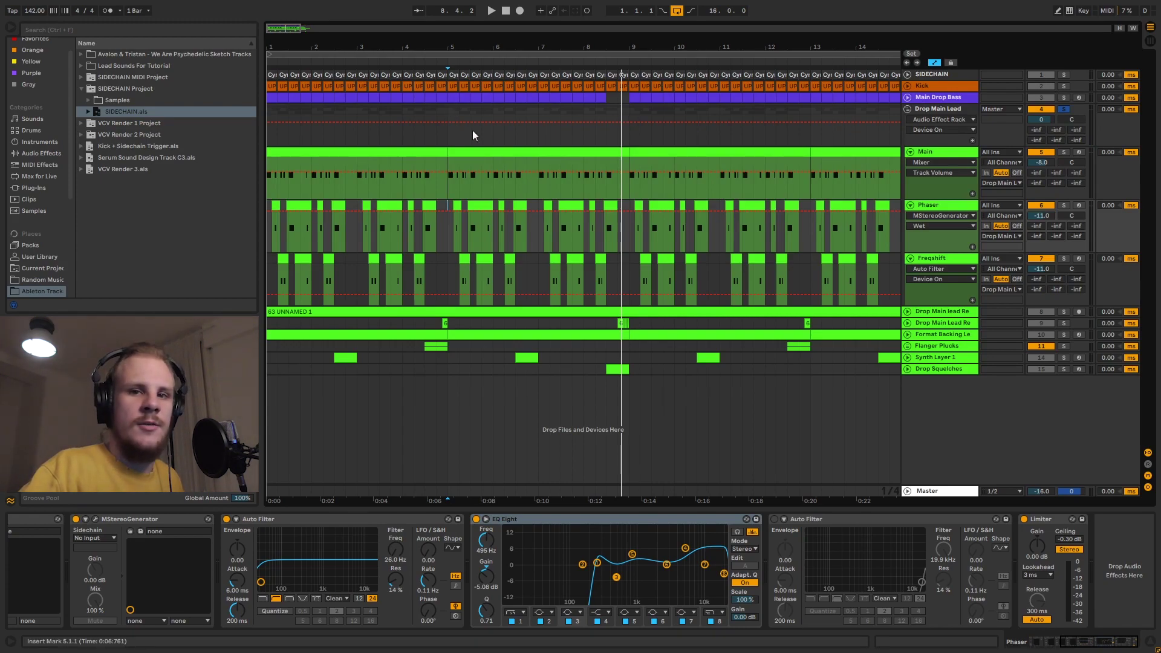
pyautogui.click(464, 149)
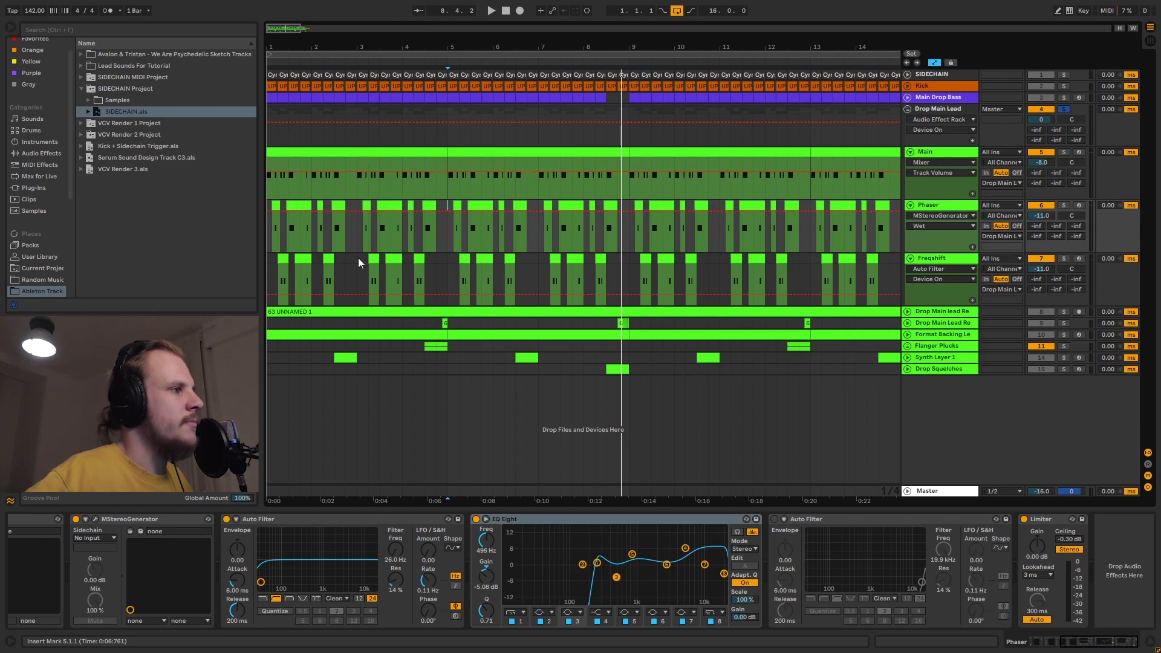
pyautogui.click(911, 152)
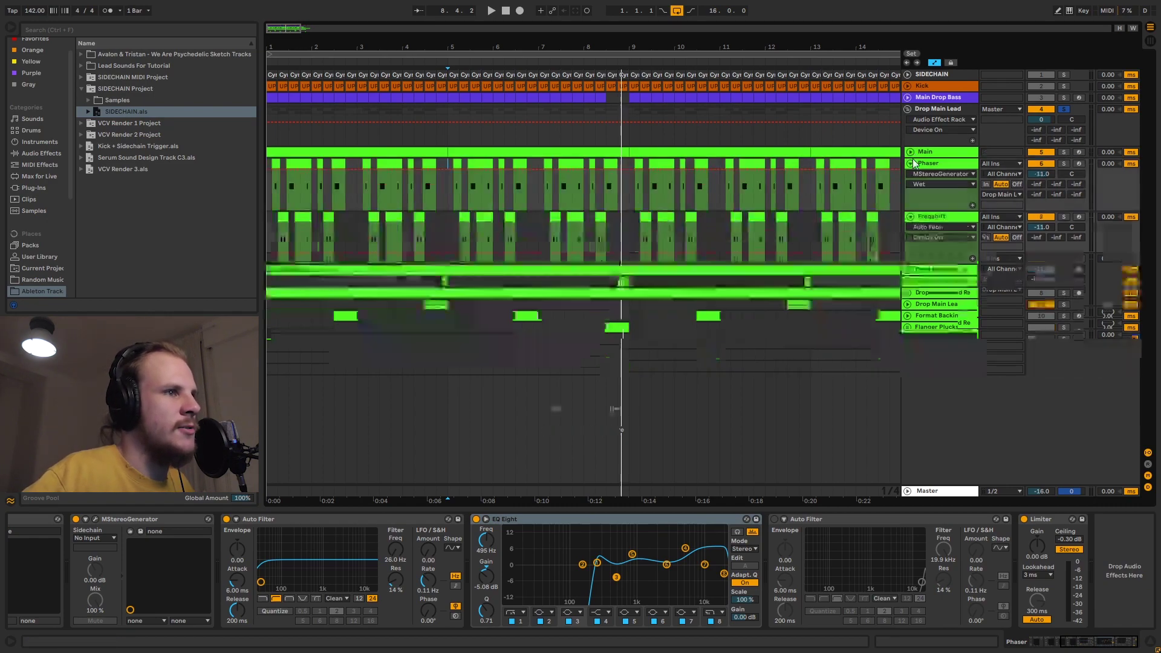
pyautogui.click(911, 164)
pyautogui.click(911, 174)
pyautogui.click(908, 186)
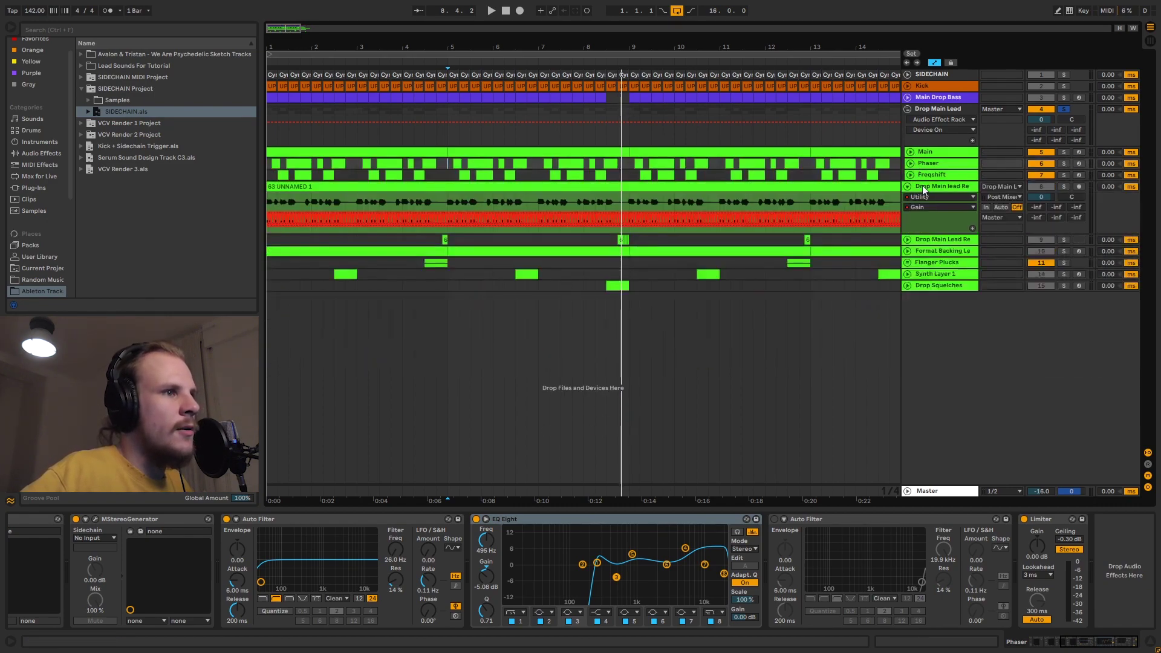
# Solo the first Drop Main lead Render track and select its 63 UNNAMED 1 clip.
pyautogui.click(1063, 188)
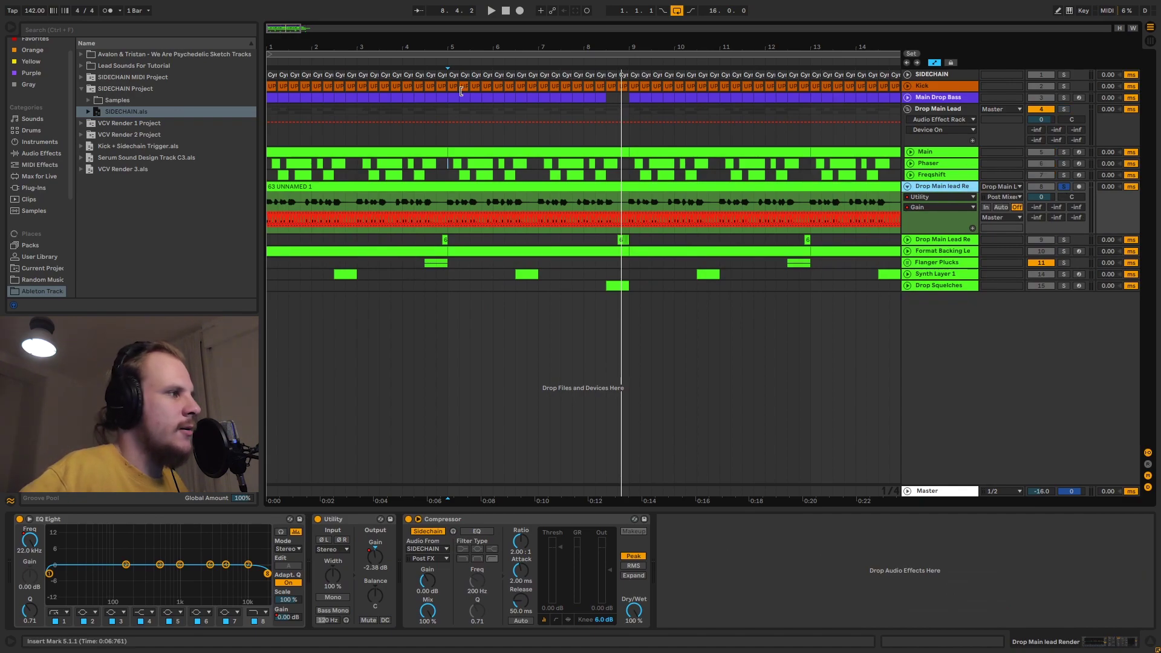
pyautogui.press('+')
pyautogui.press('-')
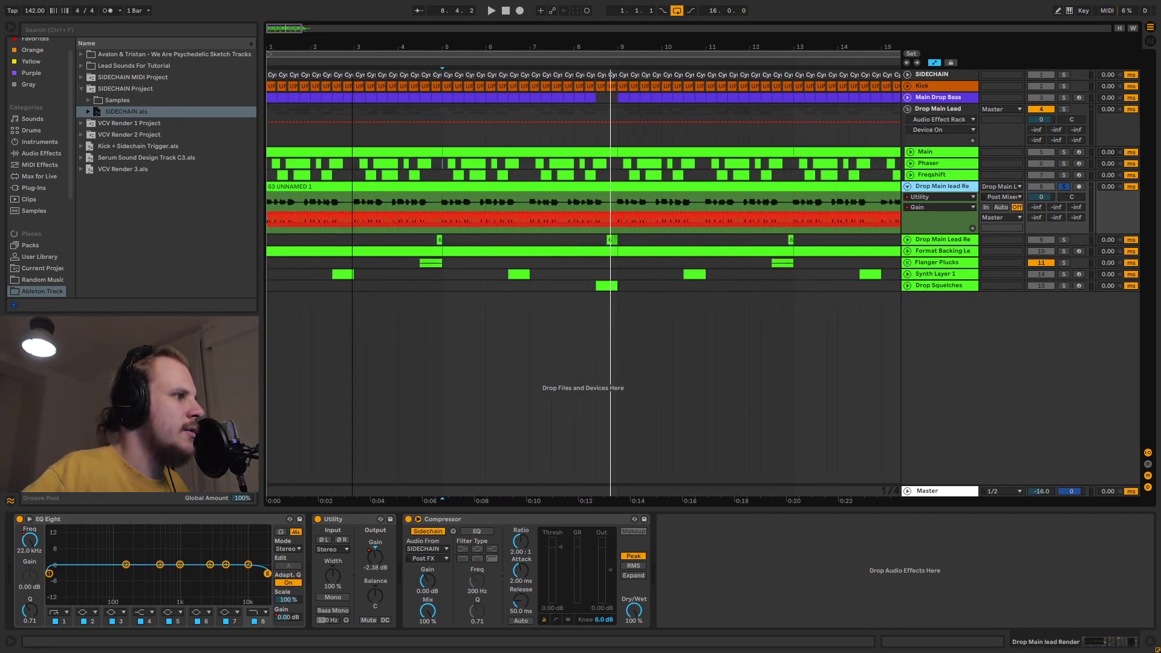
pyautogui.click(350, 194)
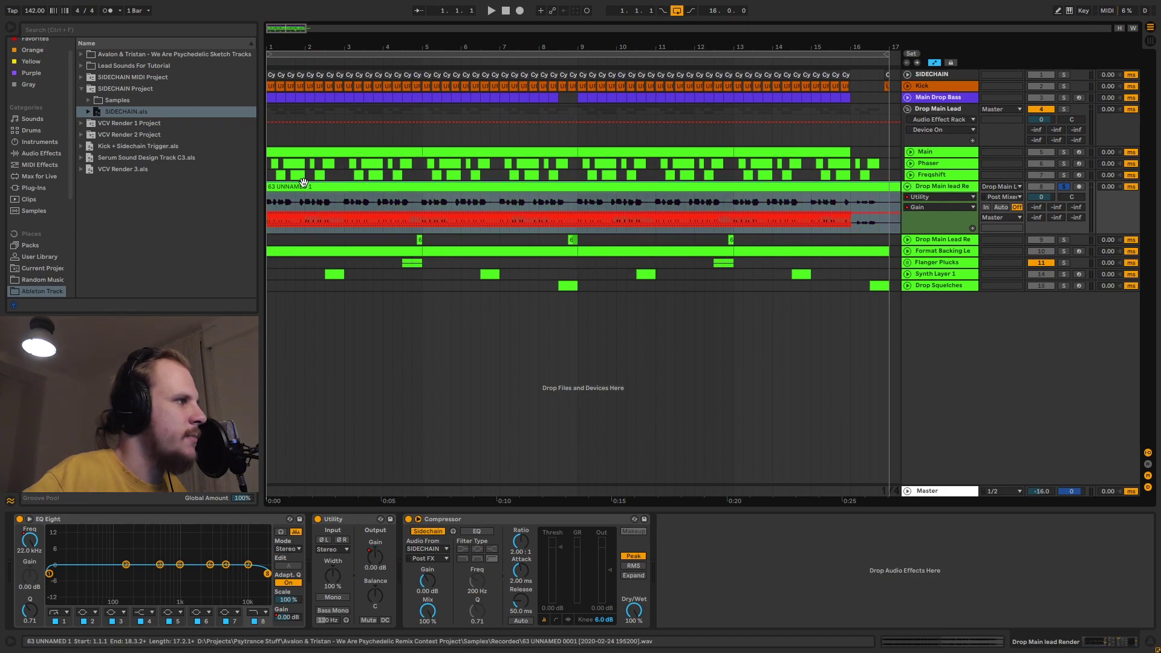
# Bypass the Utility on the first Drop Main lead Render track and play its clip from 1.1.1.
pyautogui.click(318, 519)
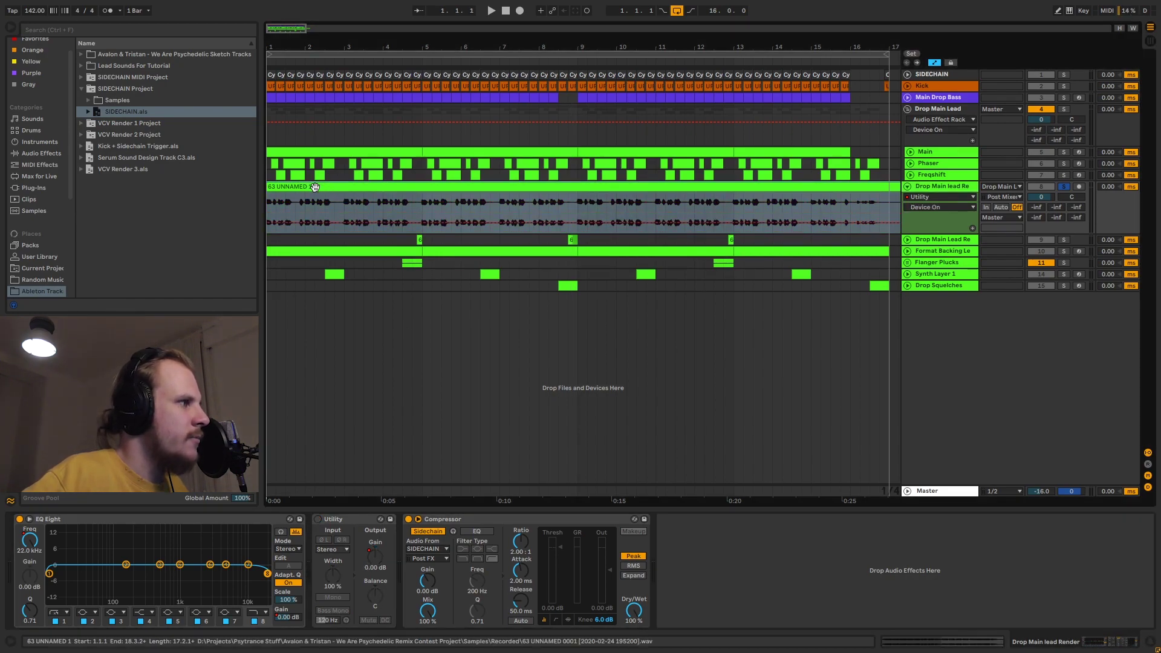
pyautogui.hotkey('ctrl', 'a')
pyautogui.press('space')
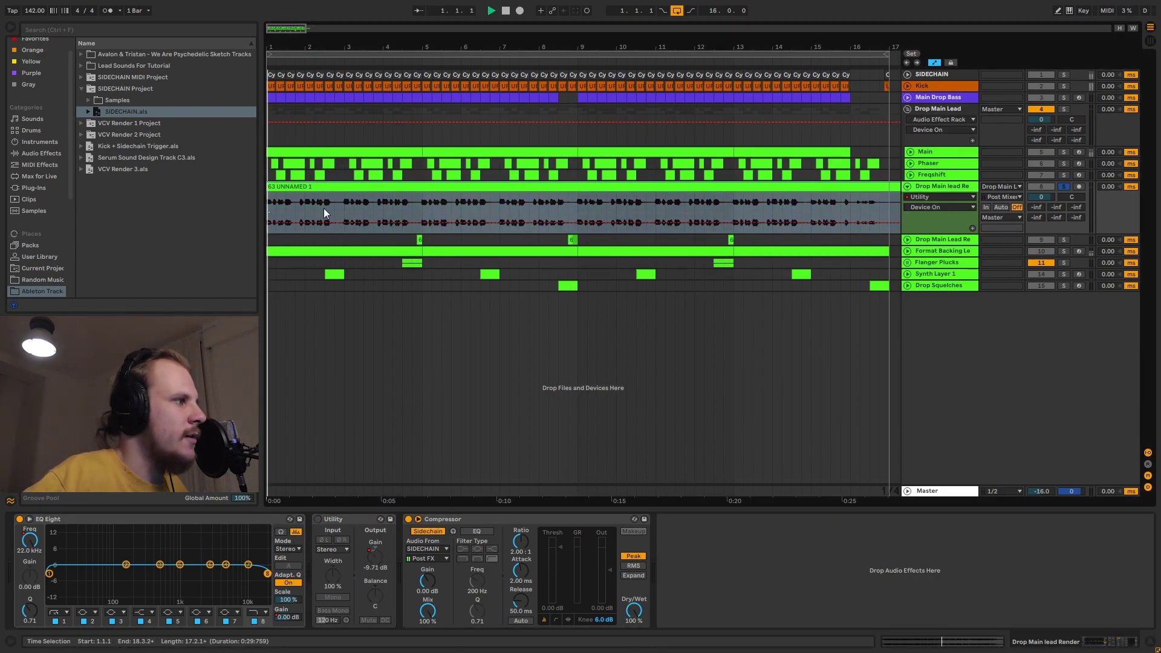
pyautogui.press('space')
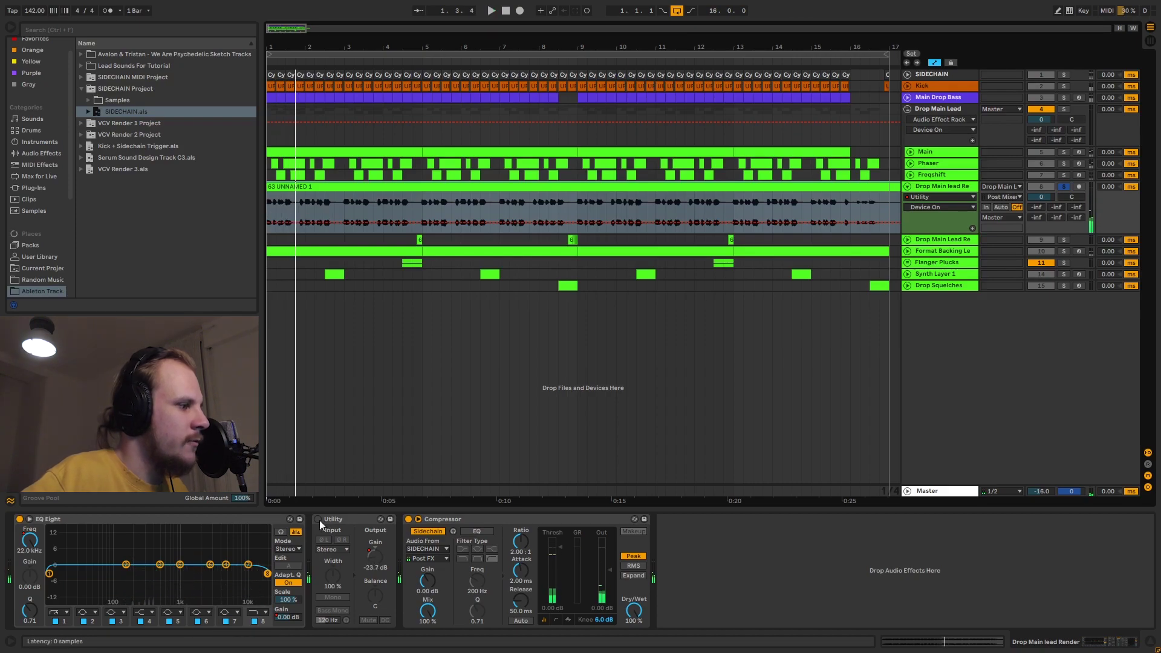
# Highlight the arrangement across the tracks from 1.1.1 to 17.1.1, and the following range from 17.1.1 to 33.1.1.
pyautogui.moveTo(425, 36); pyautogui.dragTo(230, 289)
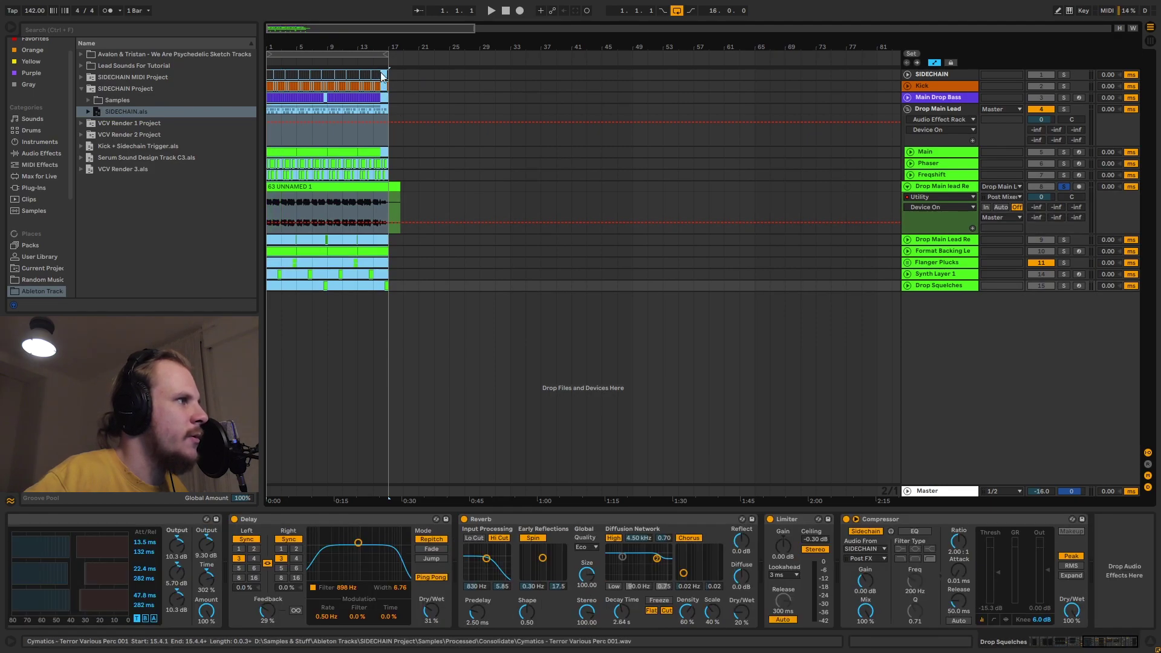
pyautogui.moveTo(390, 72); pyautogui.dragTo(507, 281)
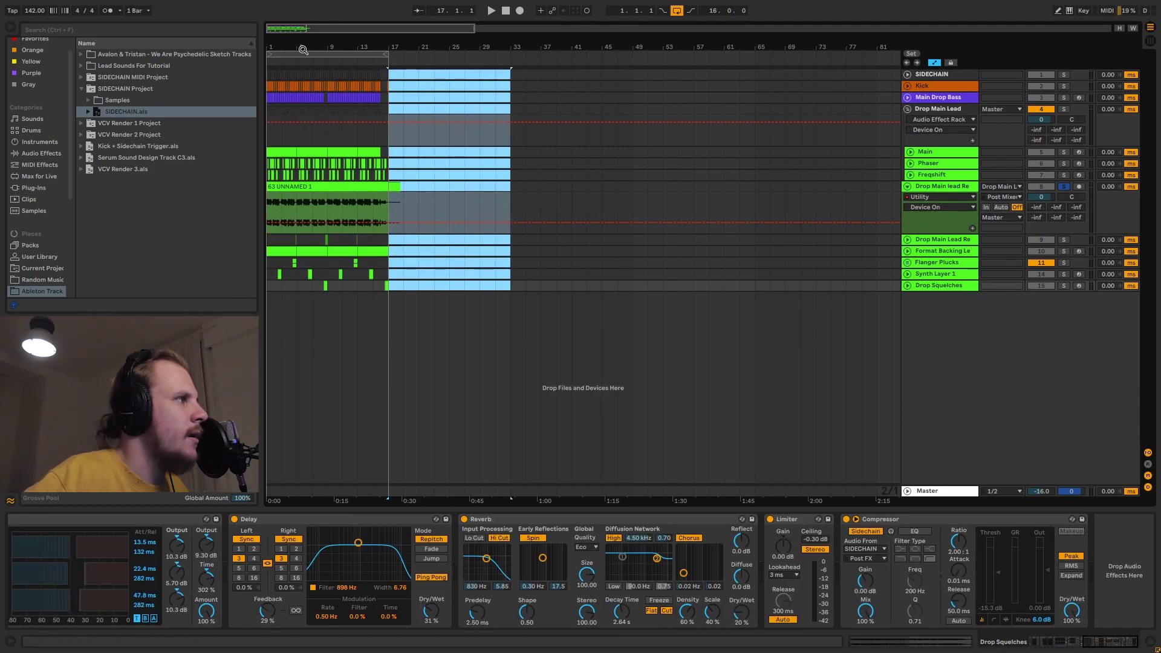
pyautogui.moveTo(304, 48); pyautogui.dragTo(392, 76)
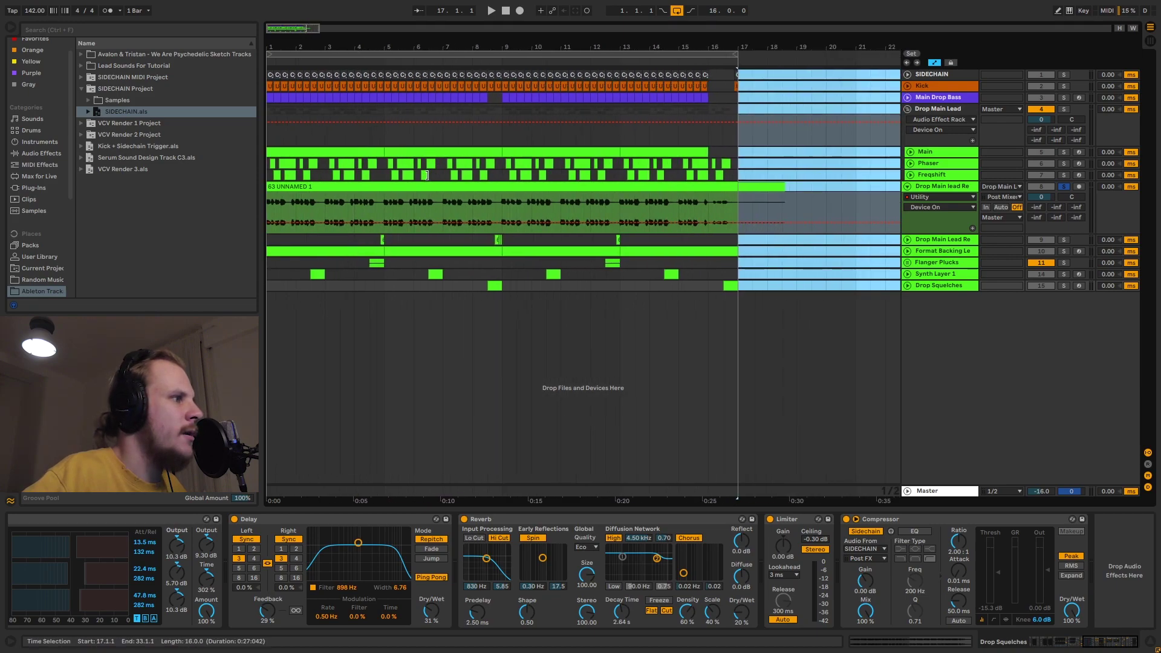
# Turn the Utility back on for the first Drop Main lead Render track and play the track from 1.1.1.
pyautogui.click(927, 195)
pyautogui.click(931, 187)
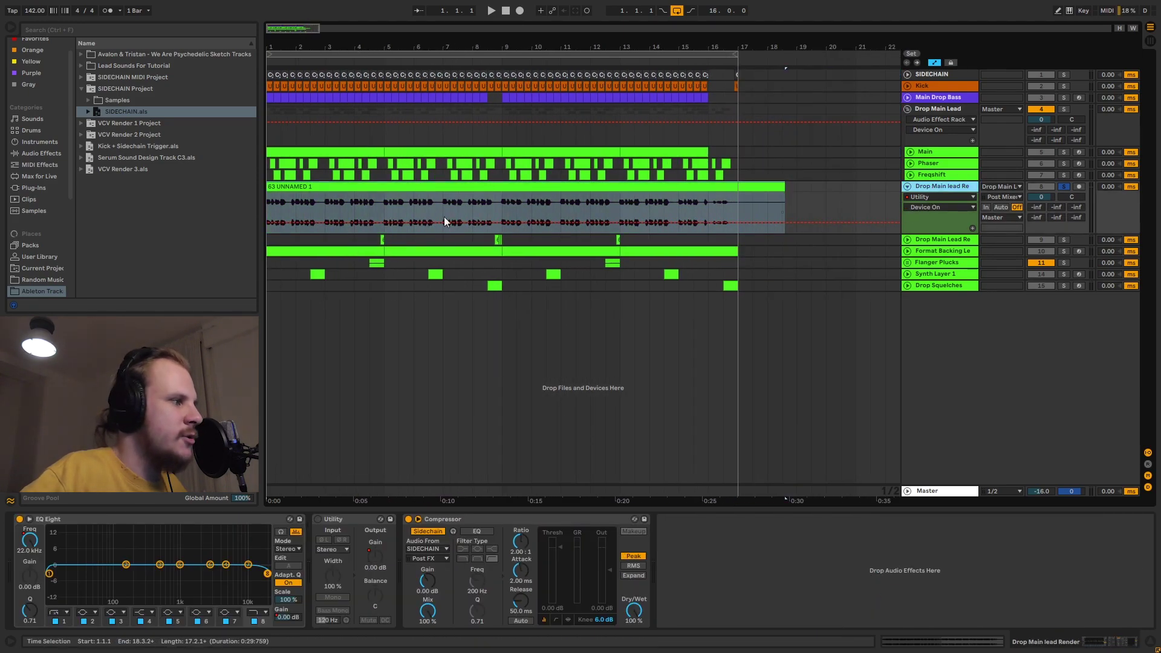
pyautogui.click(318, 519)
pyautogui.press('space')
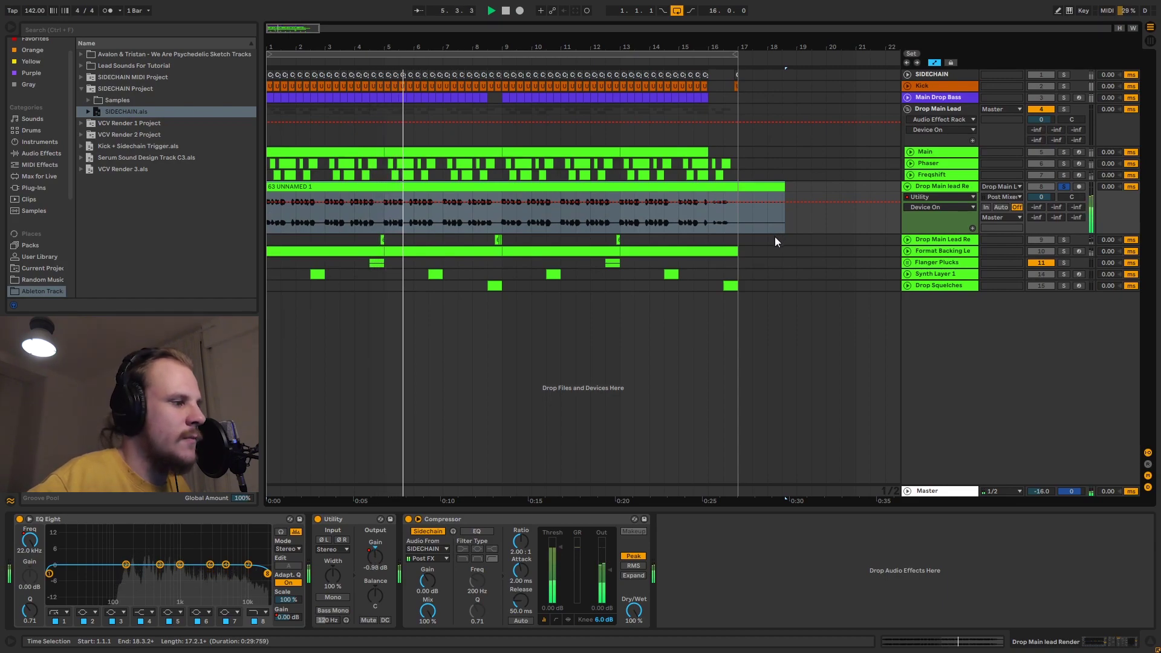
pyautogui.press('space')
# Collapse the first Drop Main lead Render track and expand the second one, widening the track headers to fit their full names.
pyautogui.click(907, 187)
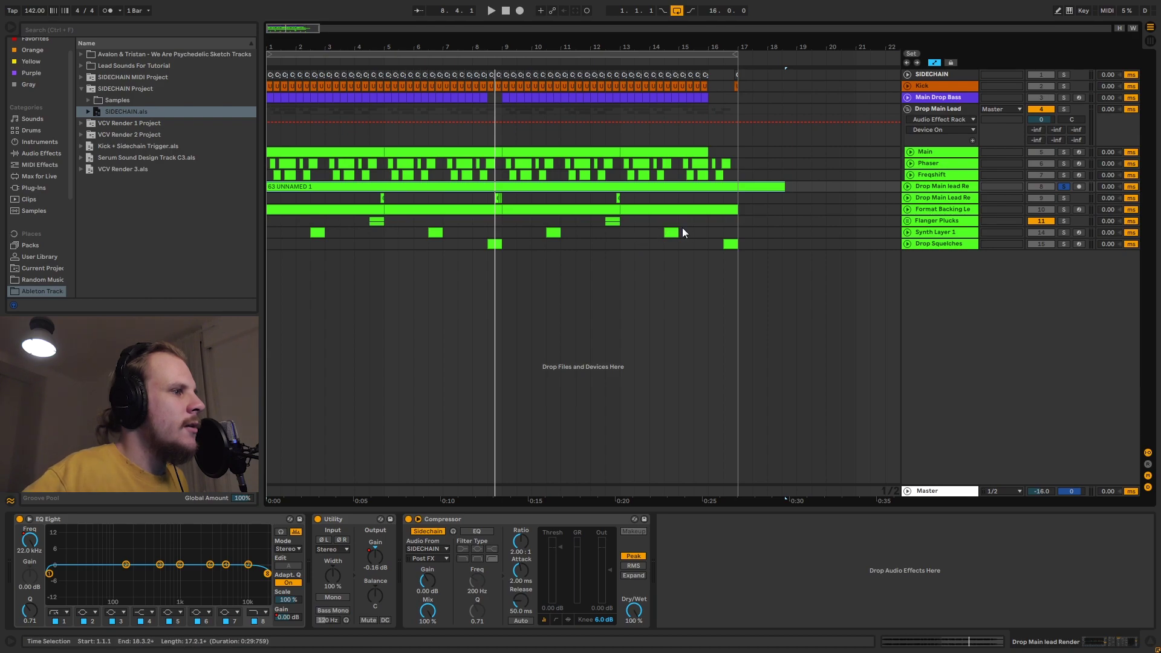
pyautogui.click(909, 202)
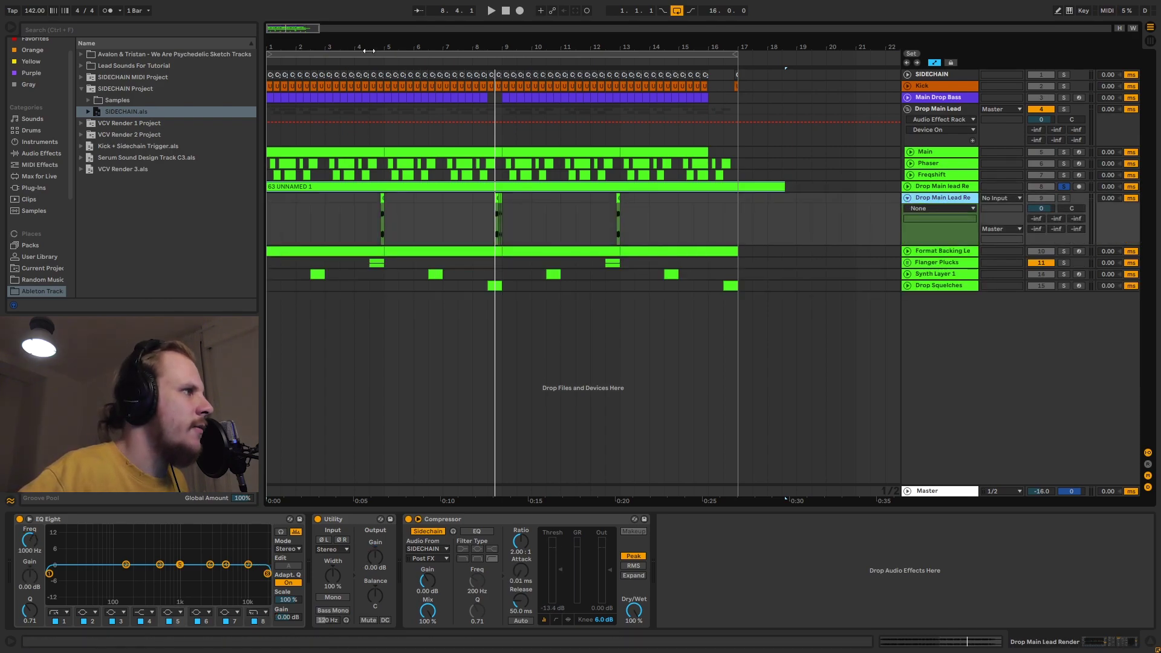
pyautogui.moveTo(370, 47); pyautogui.dragTo(469, 49)
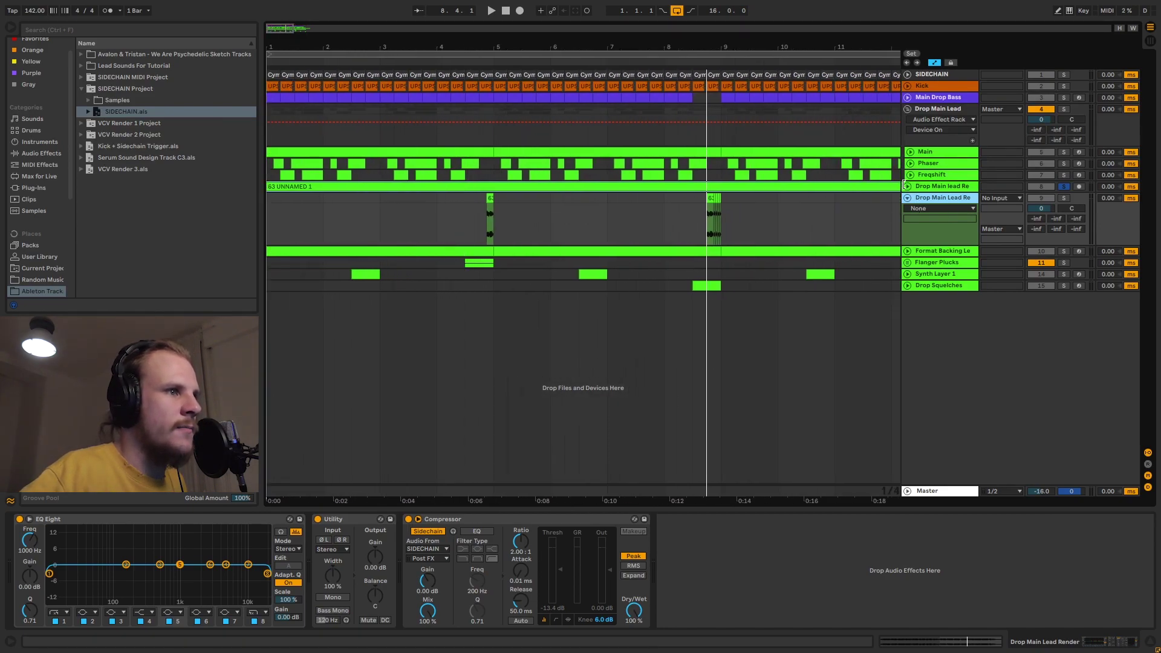
pyautogui.moveTo(901, 187); pyautogui.dragTo(890, 187)
pyautogui.click(917, 186)
pyautogui.click(917, 197)
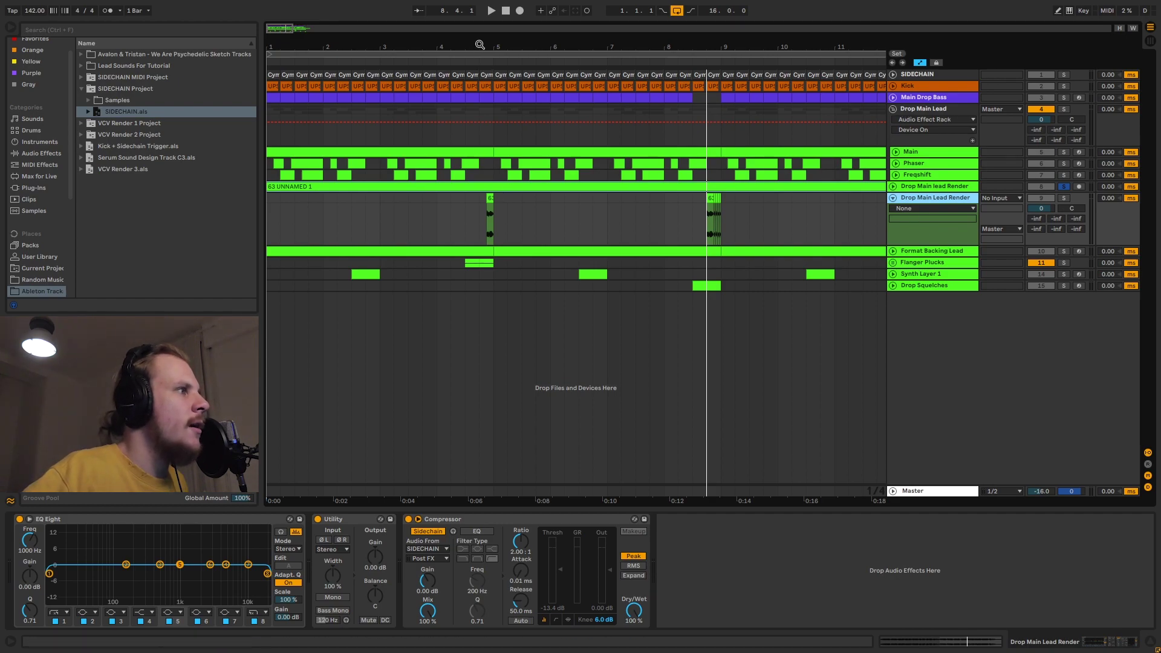
pyautogui.scroll(-3, 495, 75)
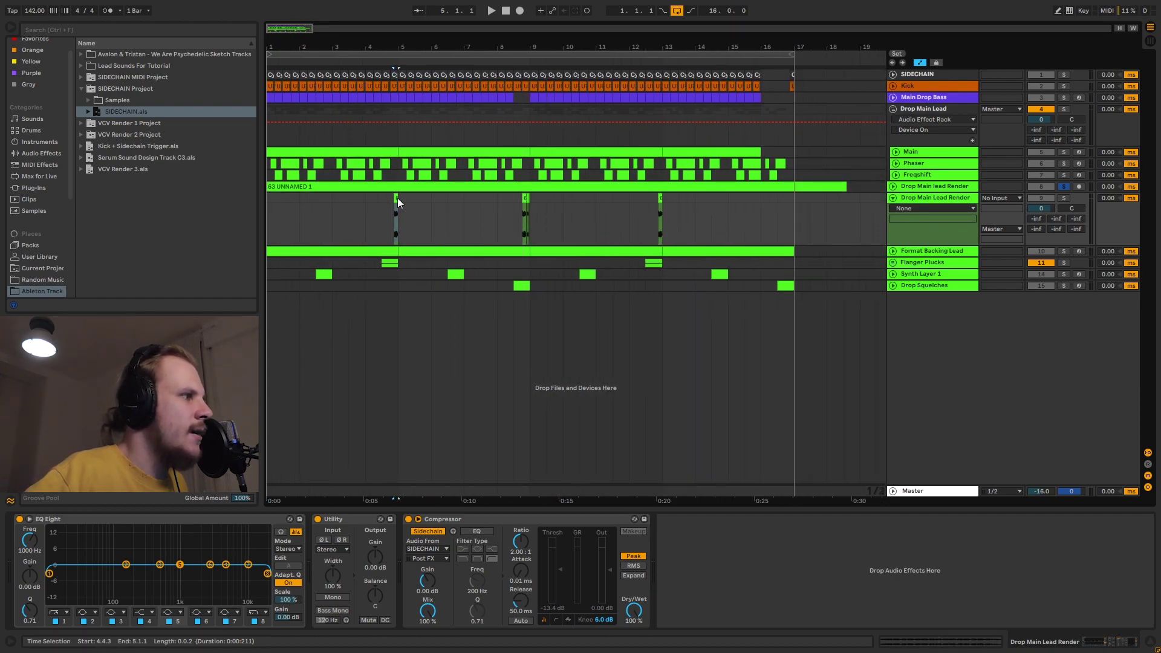
# Highlight the second Drop Main Lead Render track from 1.1.1 to 5.1.1, the stretch after it, and 4.3.1 to 5.1.1.
pyautogui.moveTo(398, 198); pyautogui.dragTo(326, 208)
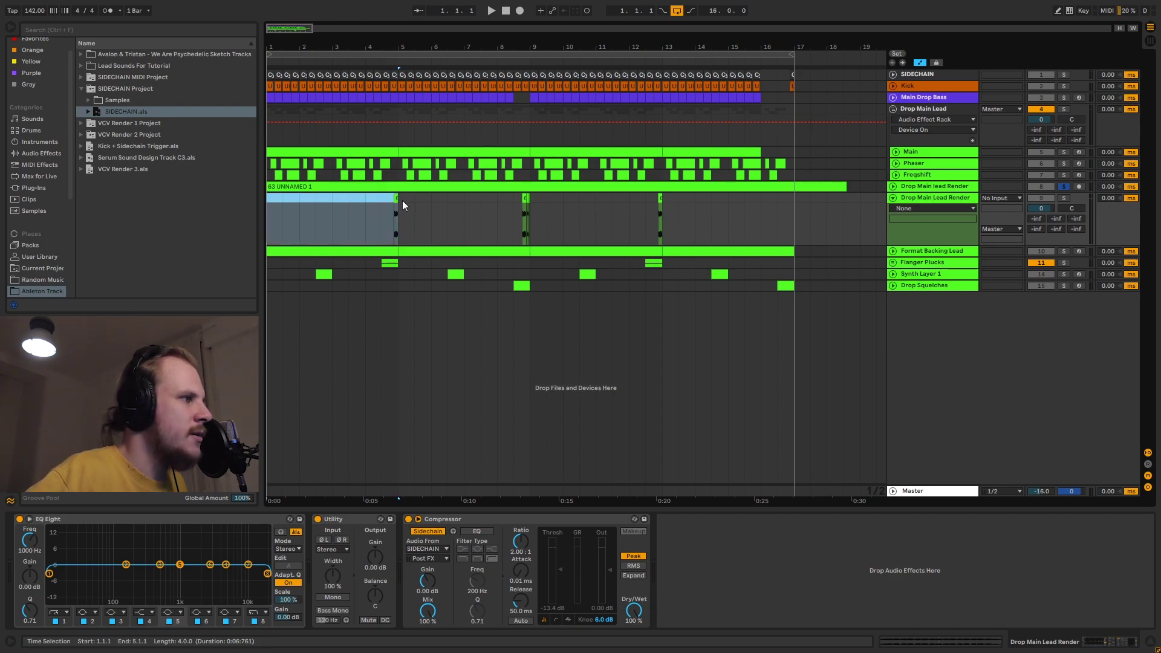
pyautogui.moveTo(402, 201); pyautogui.dragTo(794, 208)
pyautogui.moveTo(387, 199); pyautogui.dragTo(398, 198)
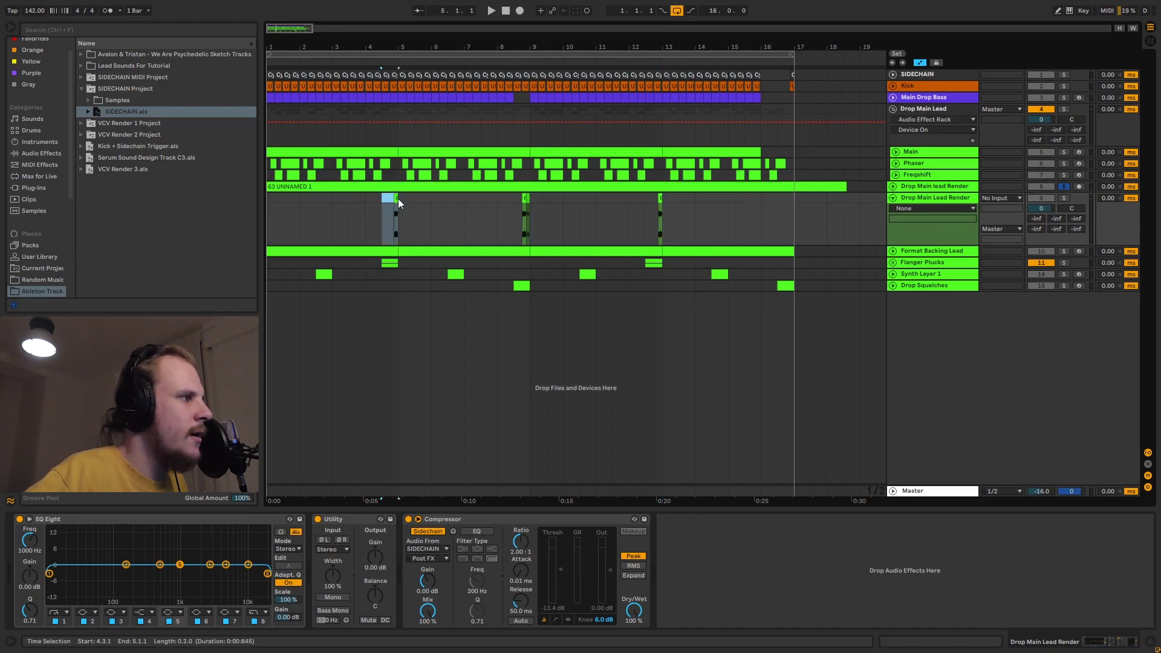
# Solo the second Drop Main Lead Render track and play its short clips from 4.3.1, 8.3.1 and 12.3.1.
pyautogui.click(1063, 198)
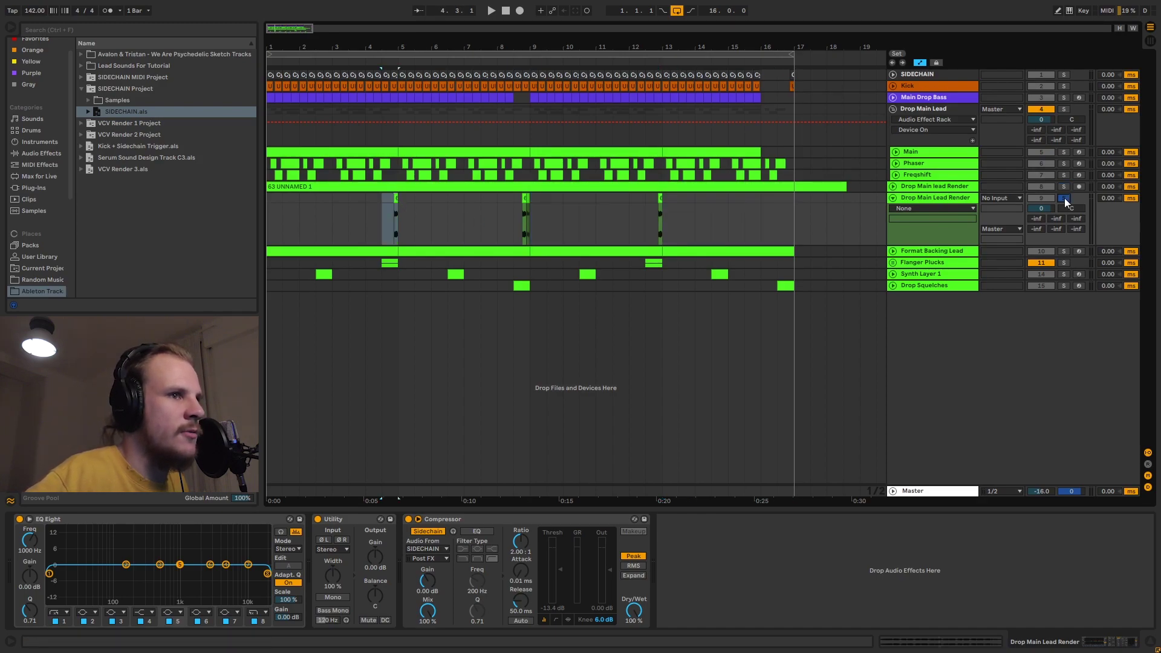
pyautogui.click(382, 202)
pyautogui.press('space')
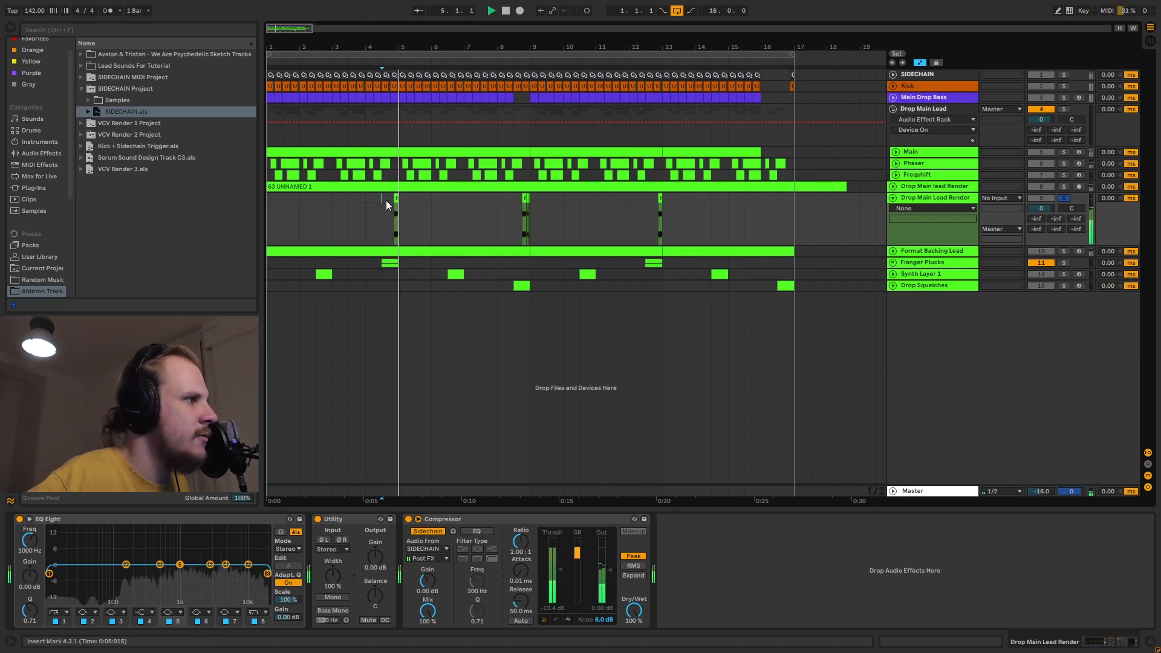
pyautogui.click(515, 195)
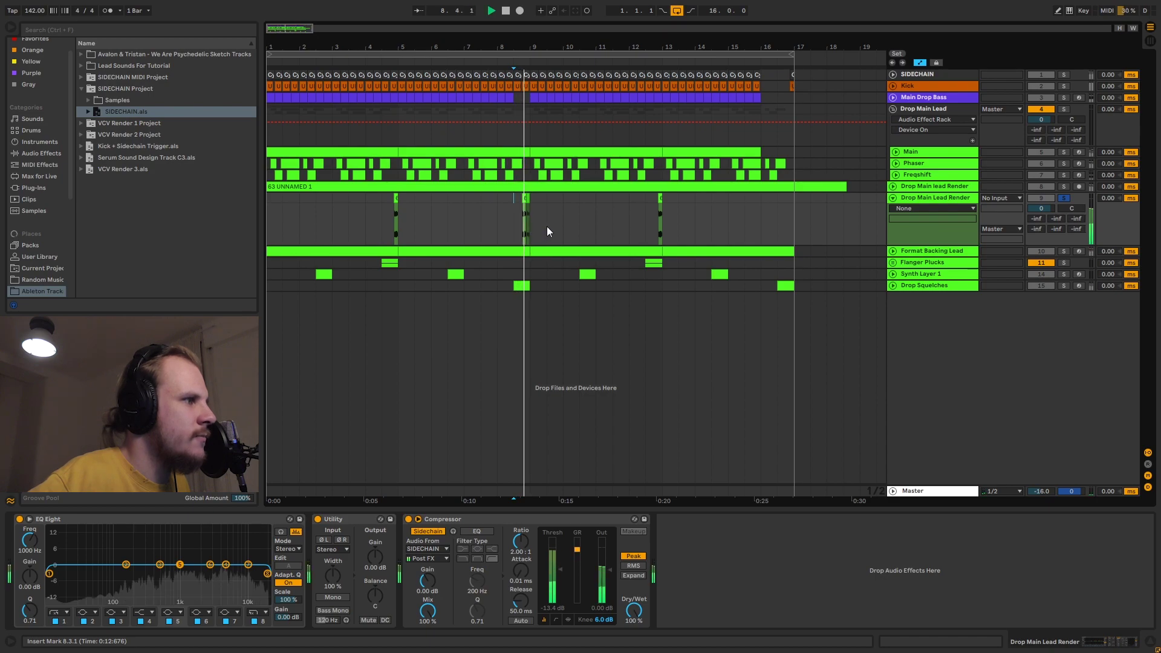
pyautogui.click(647, 197)
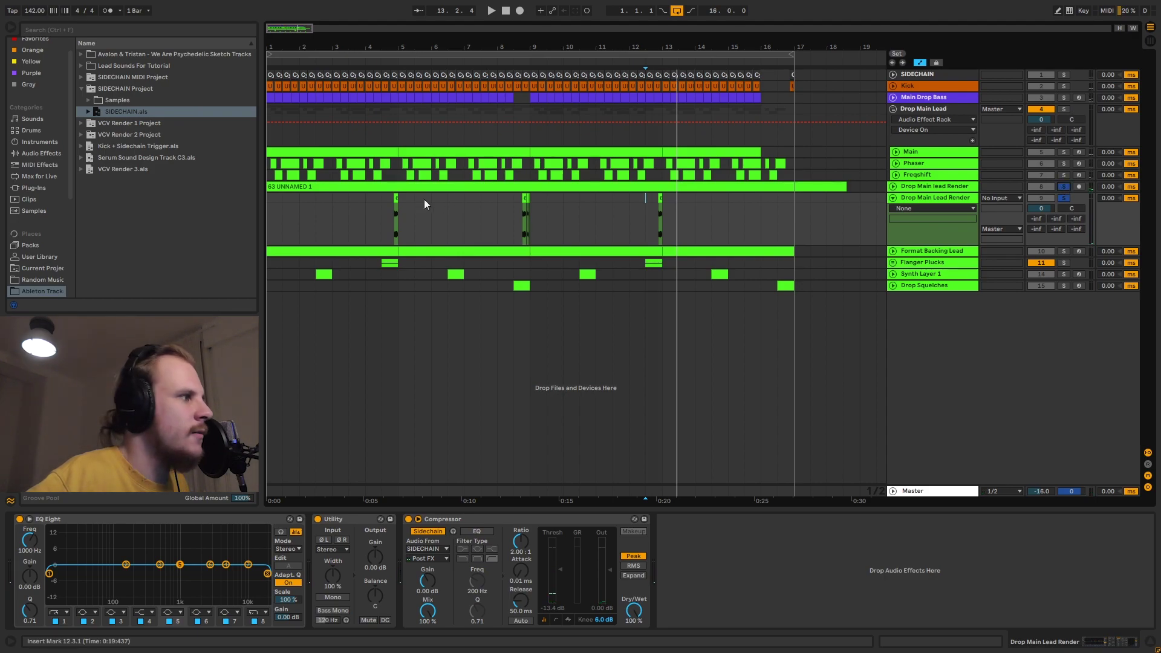
# Play both Drop Main Lead Render tracks together from 4.3.1, and clear their solos.
pyautogui.click(382, 198)
pyautogui.press('space')
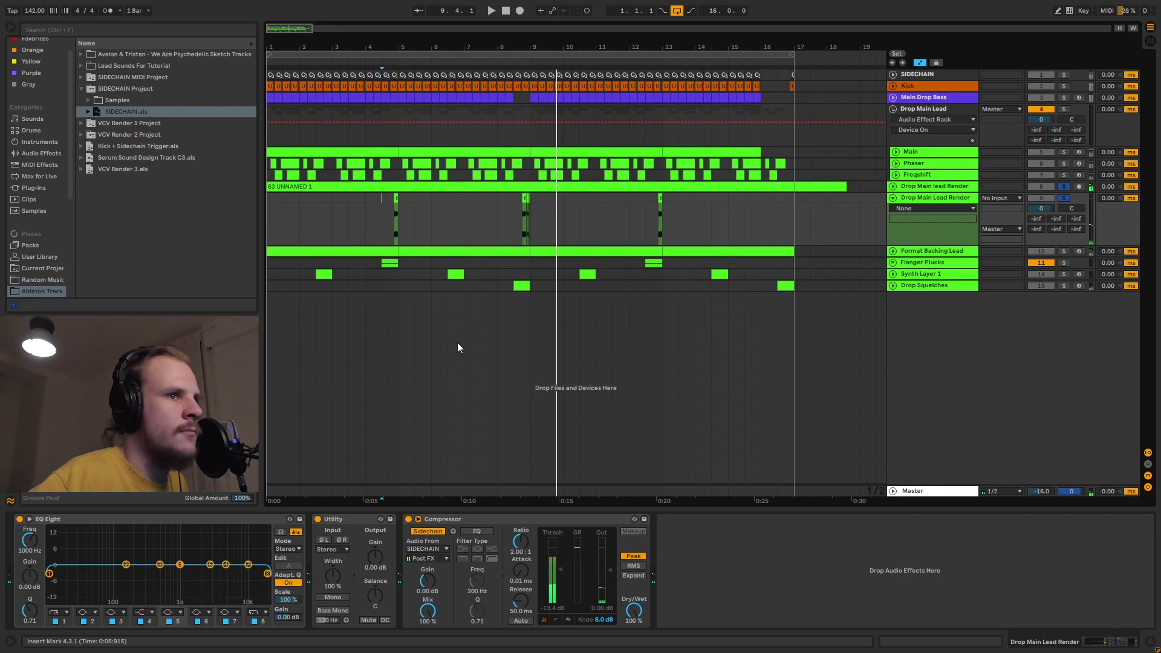
pyautogui.click(1065, 198)
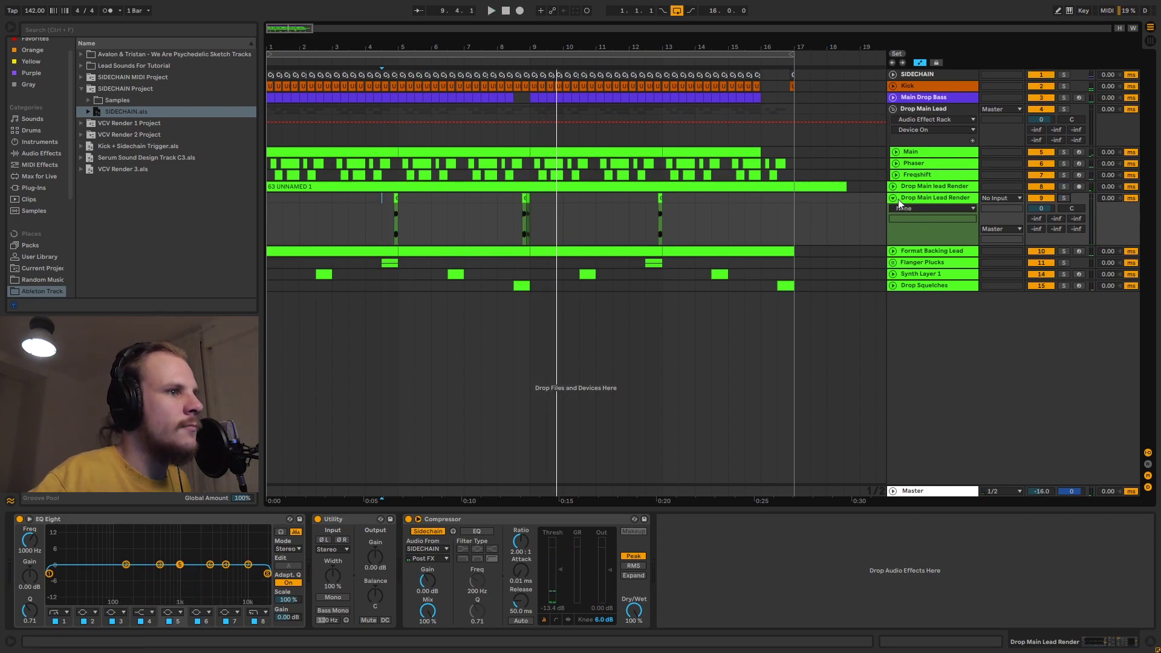
# Collapse the second render track, expand Format Backing Lead to show its devices, and highlight its clip from 1.1.1 to 5.1.1.
pyautogui.click(893, 198)
pyautogui.click(893, 209)
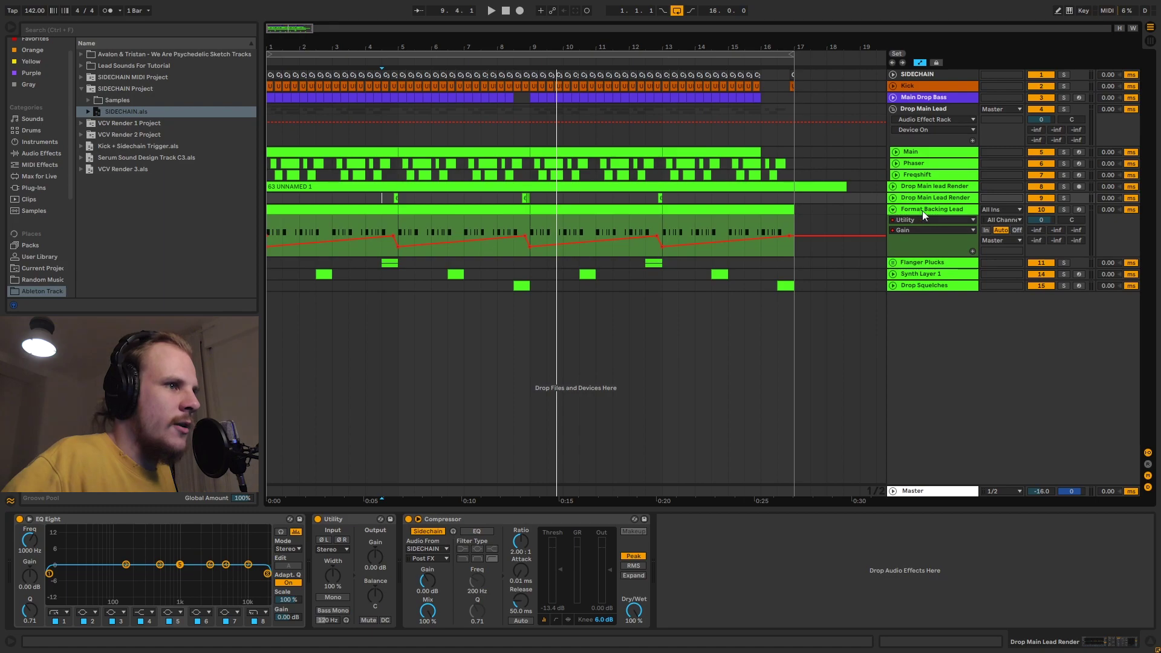
pyautogui.click(930, 210)
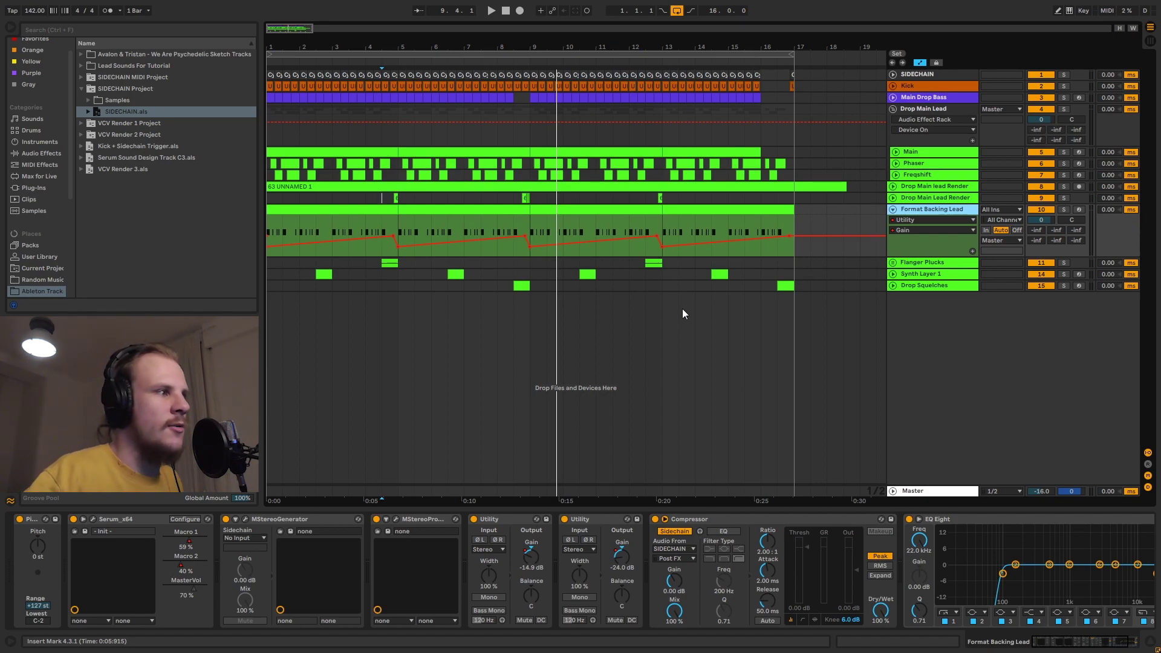
pyautogui.moveTo(366, 221); pyautogui.dragTo(270, 222)
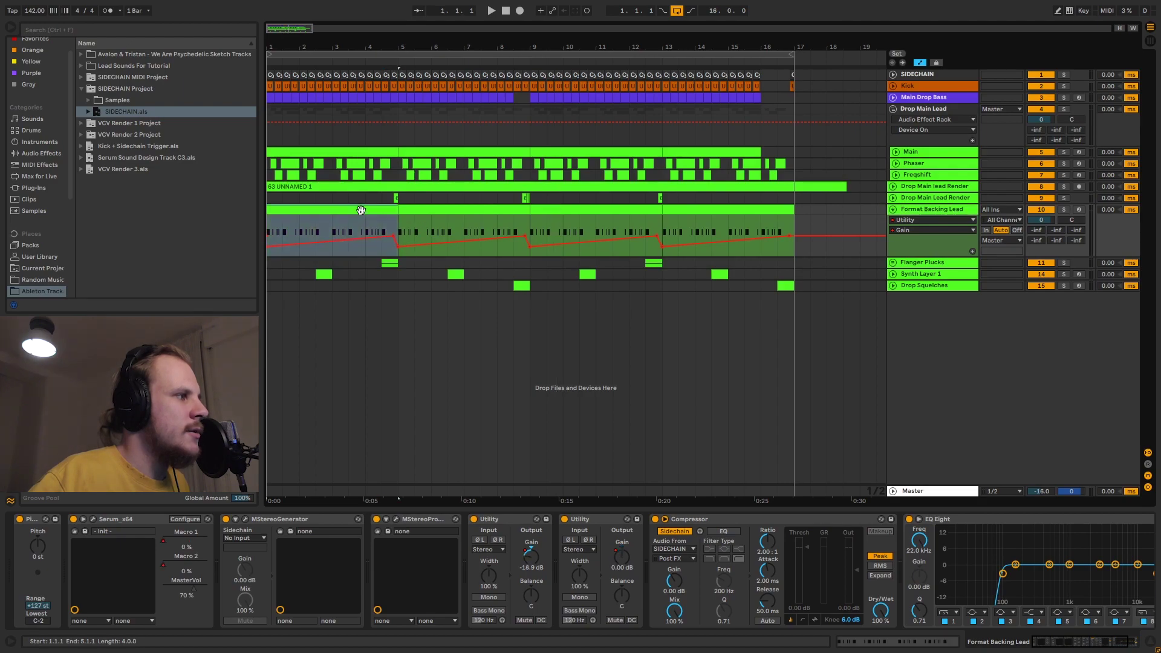
# Bypass both Utility devices on Format Backing Lead and play the track soloed from 1.1.1.
pyautogui.click(474, 519)
pyautogui.click(1064, 210)
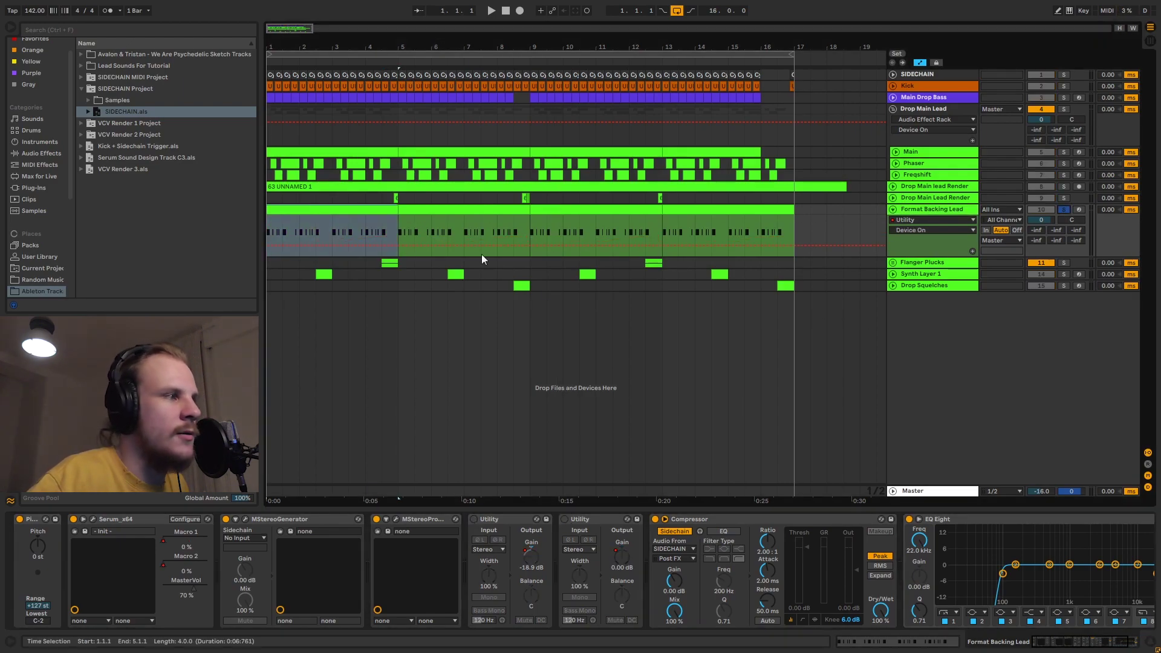
pyautogui.press('space')
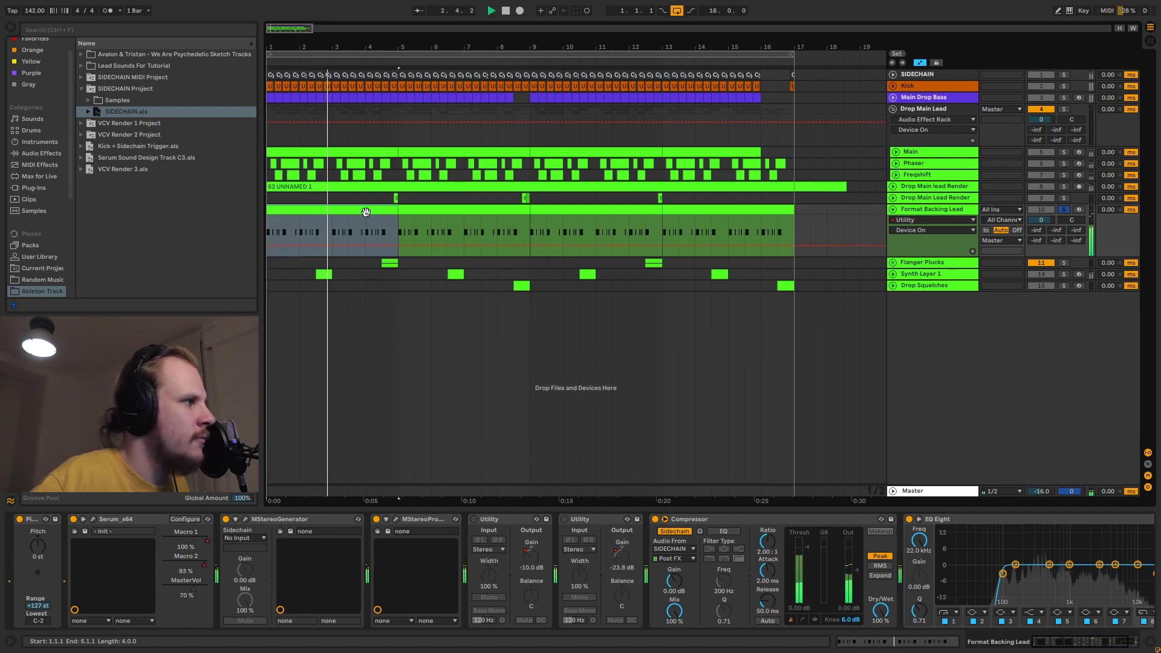
pyautogui.press('space')
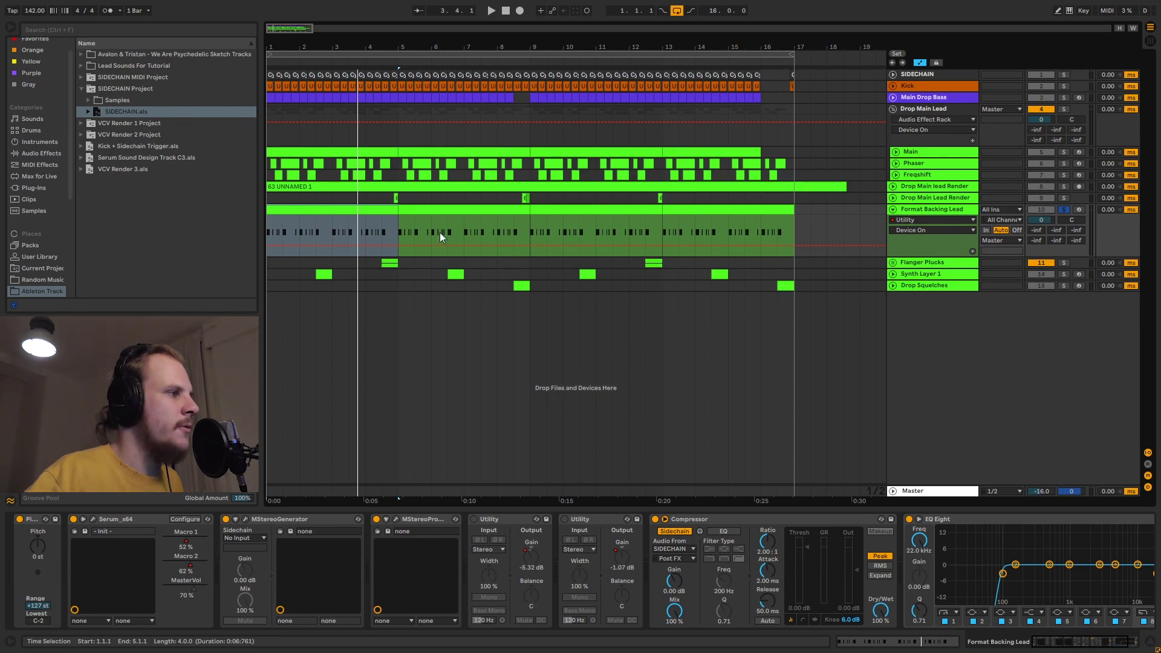
# Switch both Utility devices back on and highlight Format Backing Lead from 5.1.1 to 9.1.1.
pyautogui.click(564, 519)
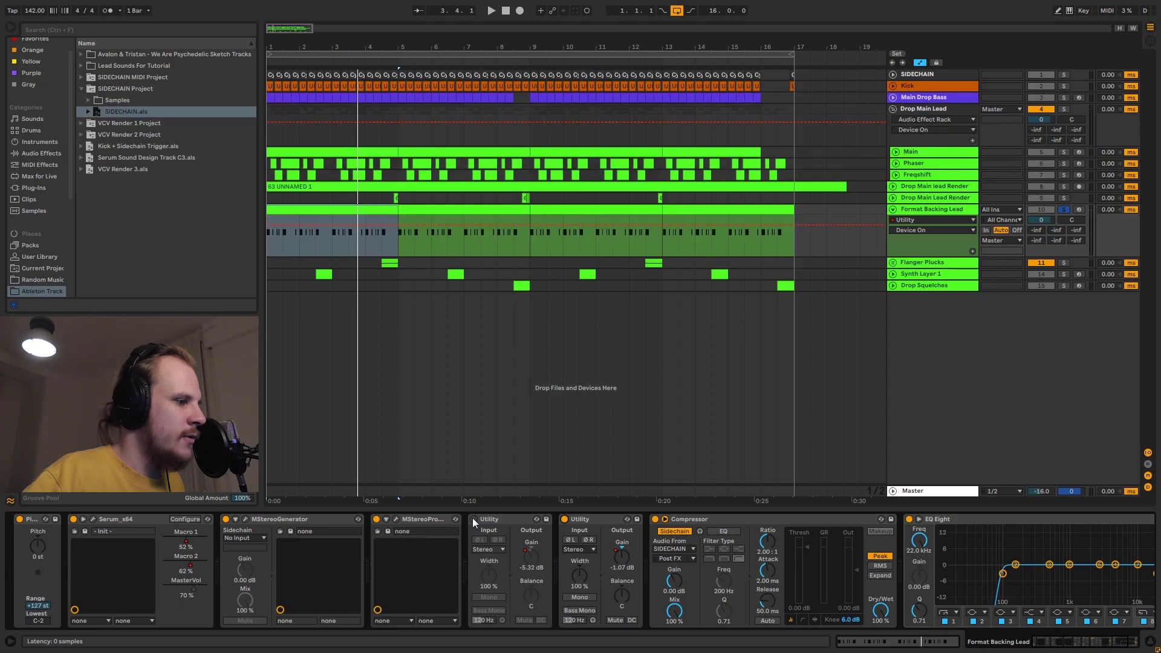
pyautogui.click(473, 519)
pyautogui.click(271, 244)
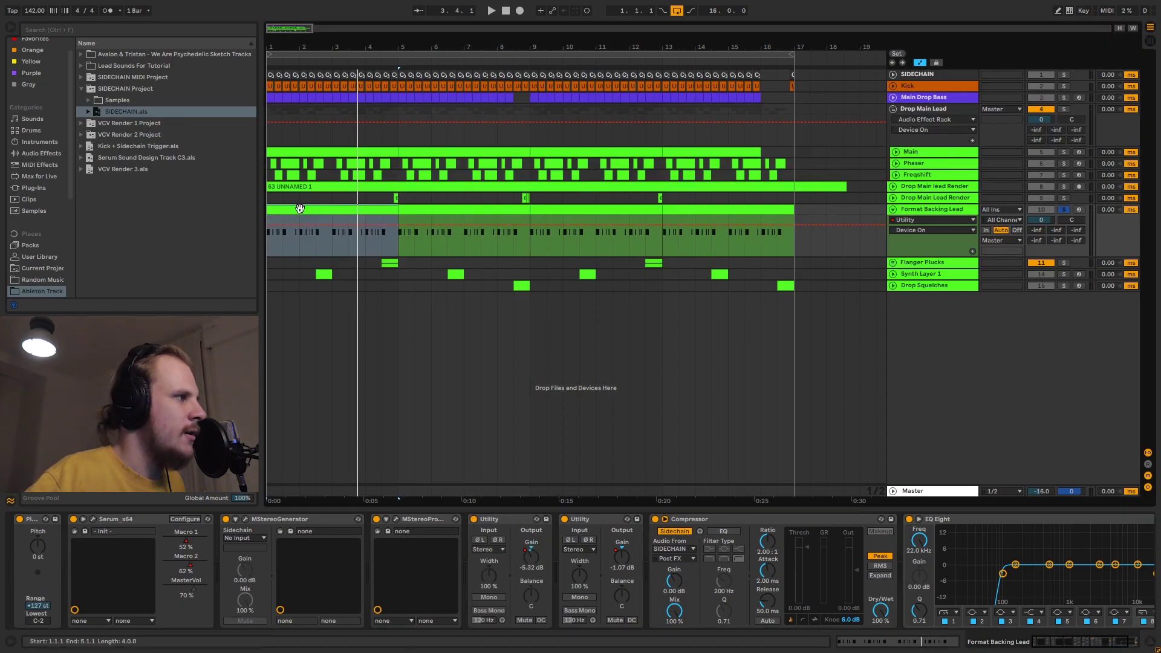
pyautogui.moveTo(271, 244); pyautogui.dragTo(522, 244)
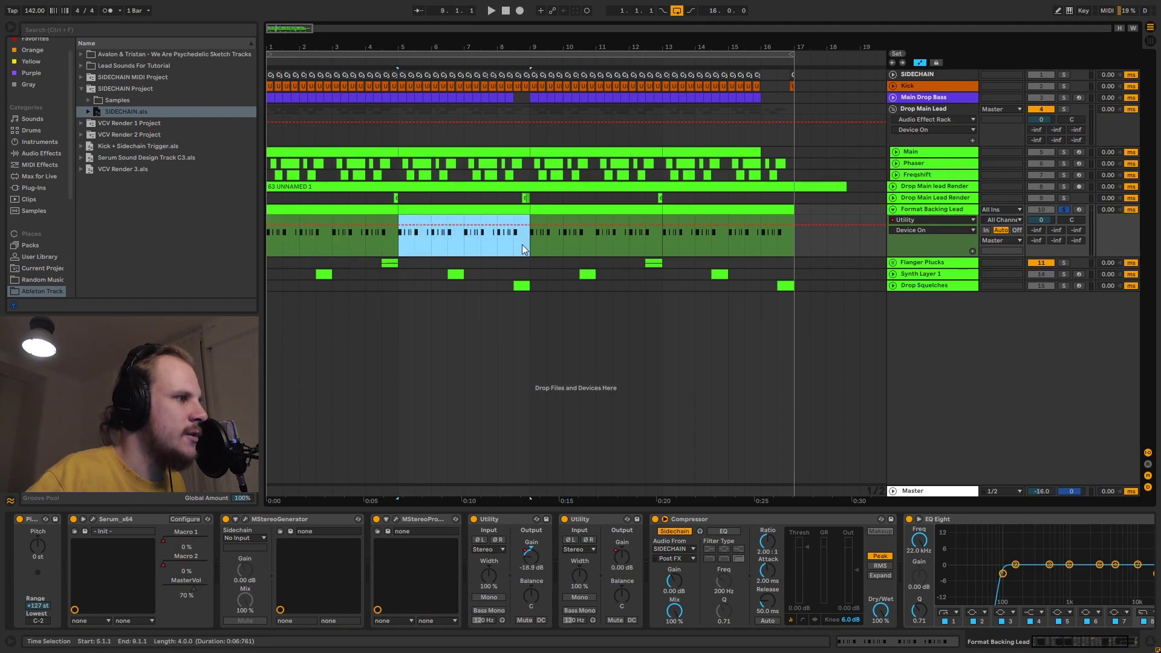
# Play the soloed Format Backing Lead from 1.1.1 while selecting its four clips in turn, and clear the solo.
pyautogui.click(267, 245)
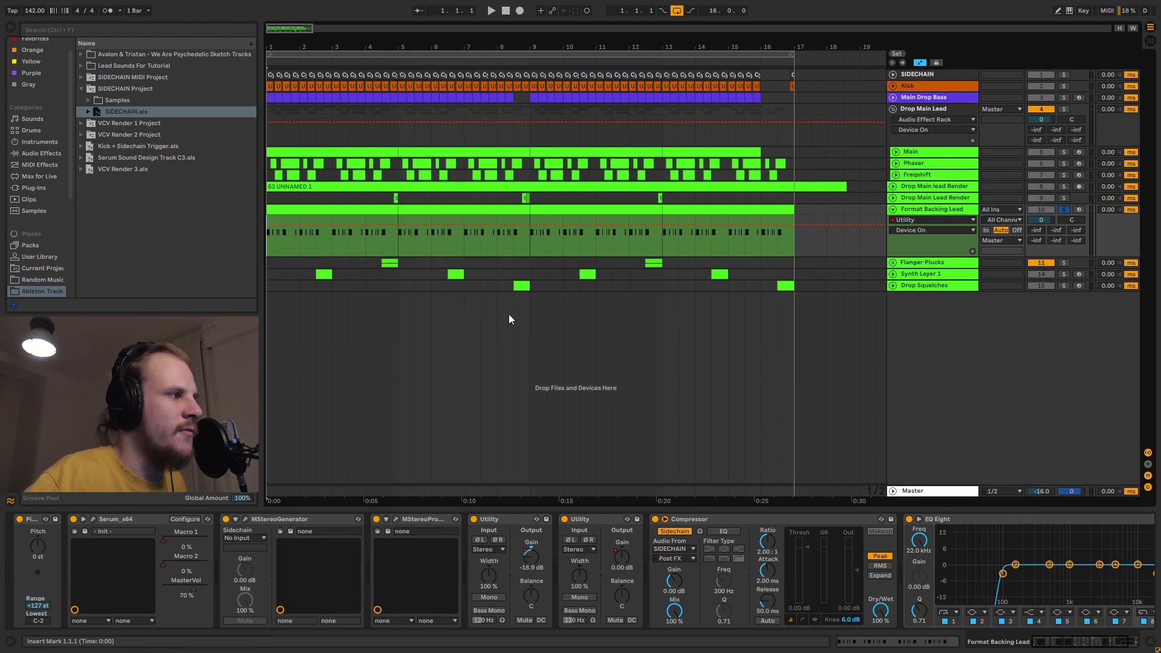
pyautogui.press('space')
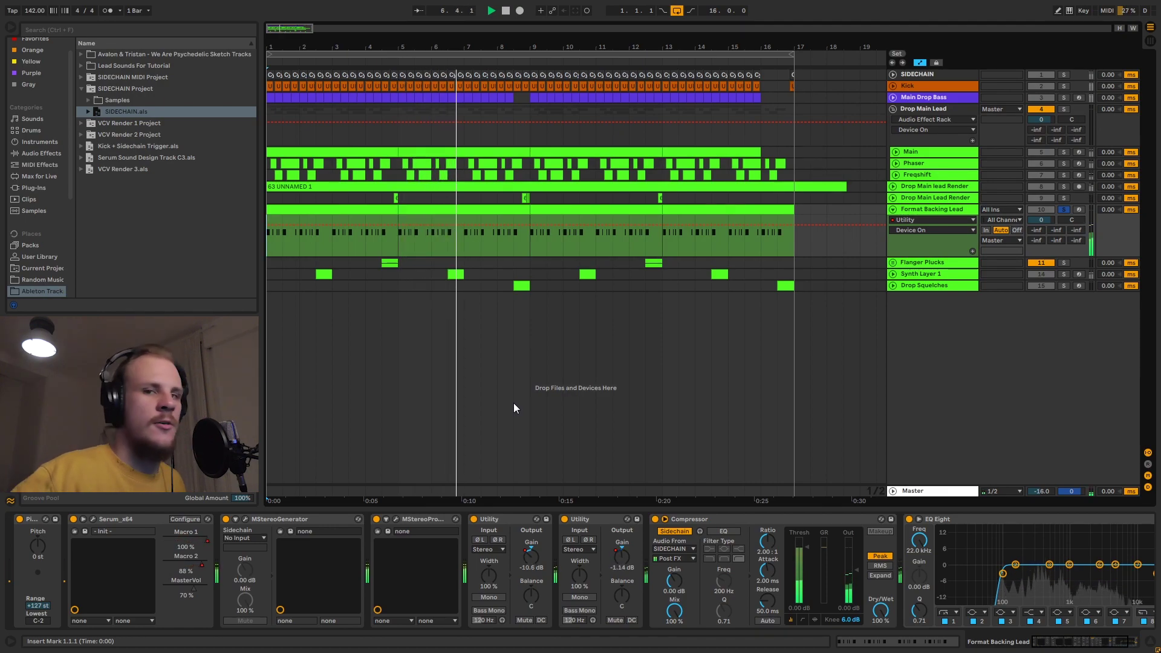
pyautogui.click(363, 208)
pyautogui.click(475, 211)
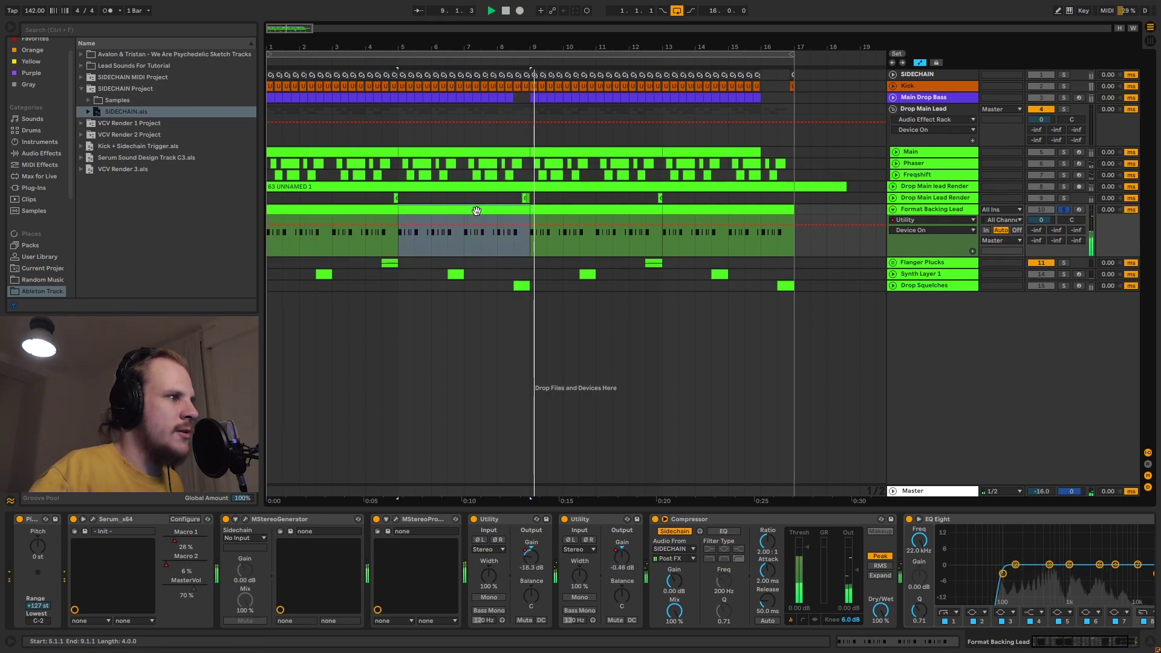
pyautogui.click(596, 211)
pyautogui.click(726, 211)
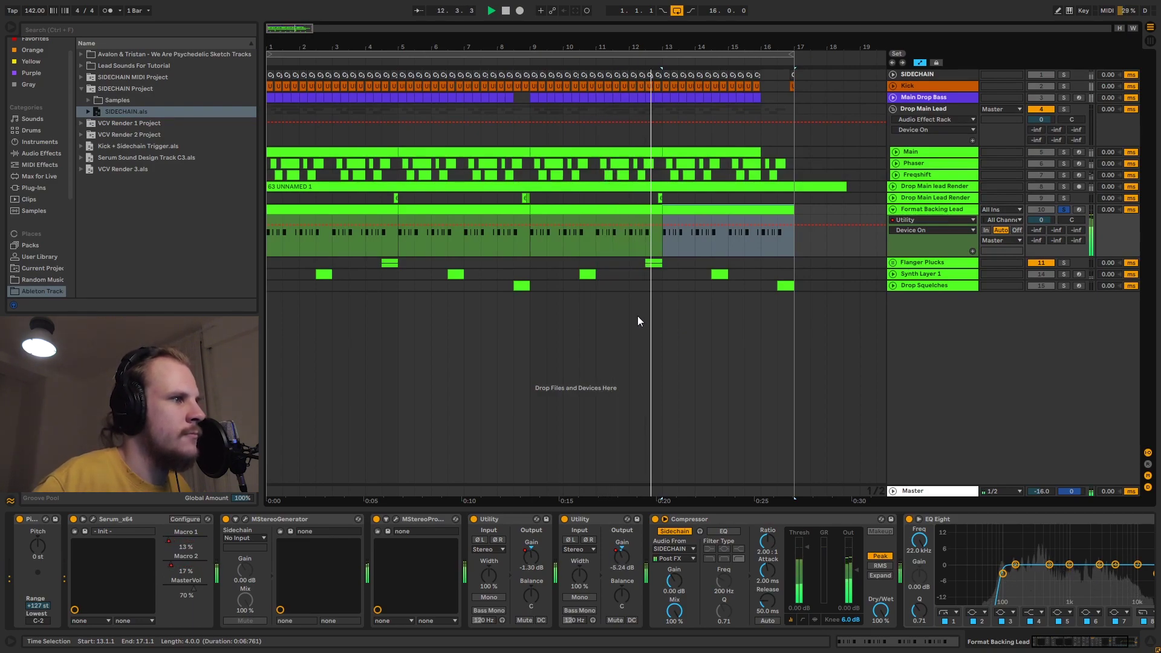
pyautogui.click(1065, 210)
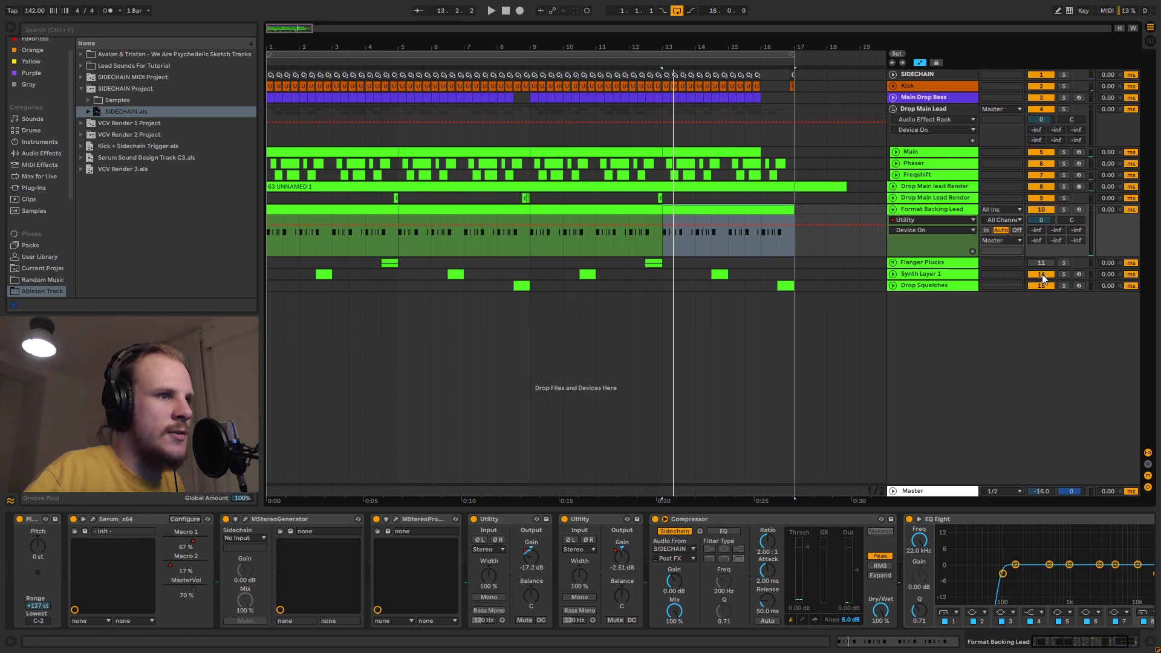
# Select the Format Backing Lead track, and play the drop without solos from 1.1.1.
pyautogui.click(919, 209)
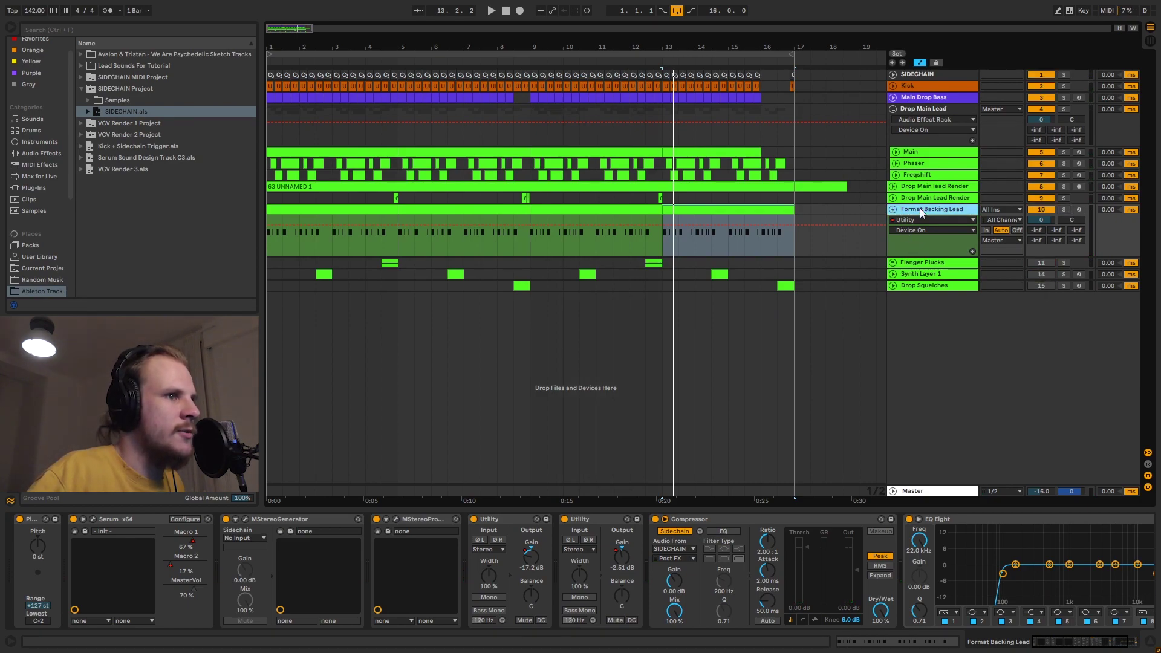
pyautogui.click(268, 263)
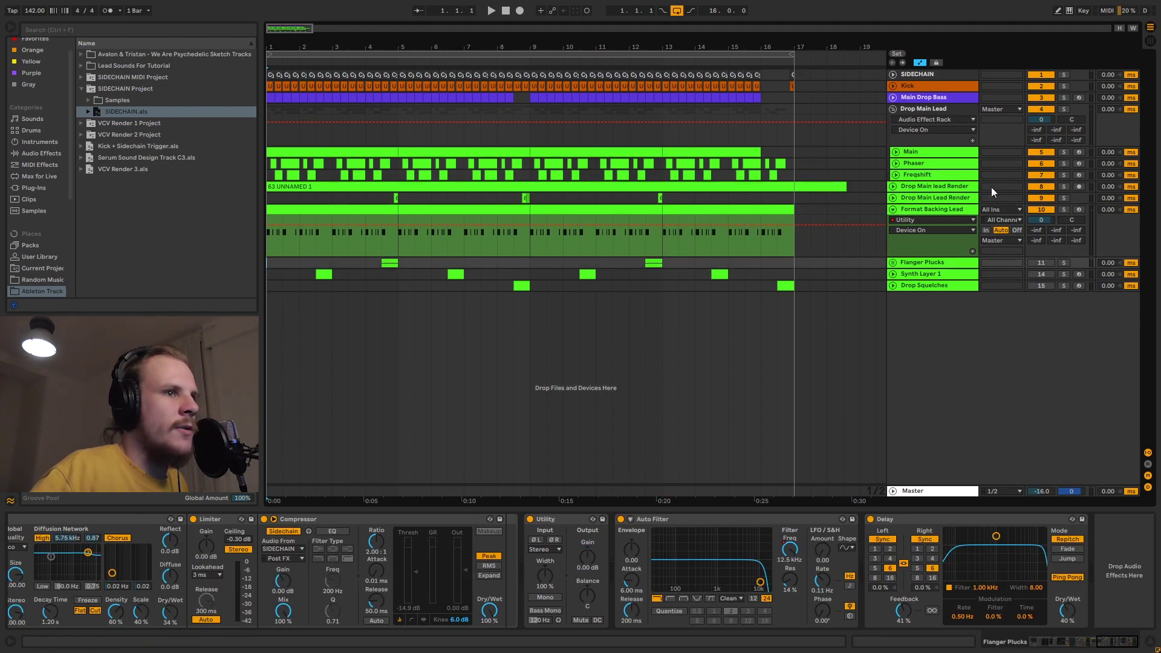
pyautogui.press('space')
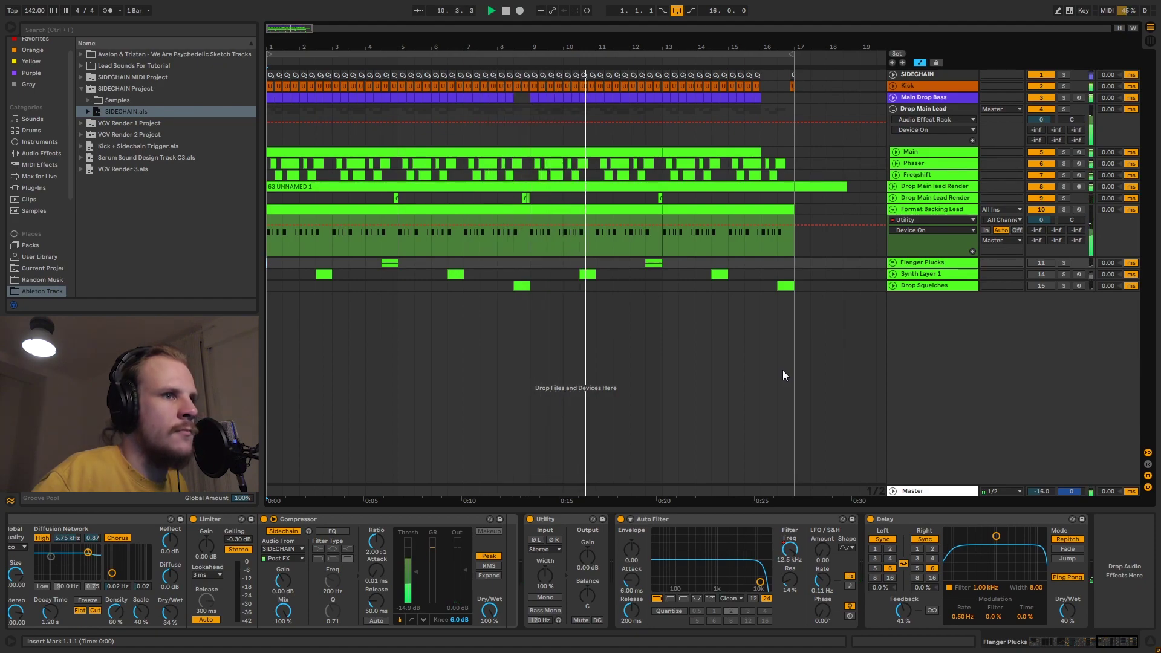
pyautogui.press('space')
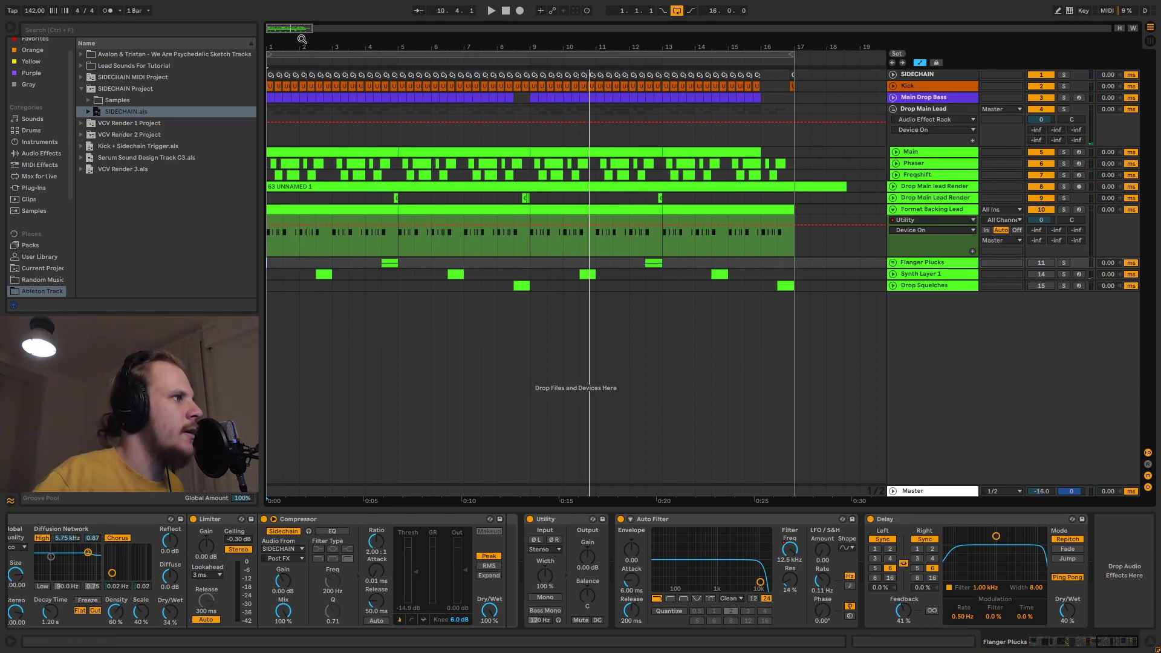
# Highlight the gap between the Format Backing Lead notes from 2.3.3 to 3.1.1.
pyautogui.press('+')
pyautogui.press('+')
pyautogui.moveTo(422, 241); pyautogui.dragTo(459, 209)
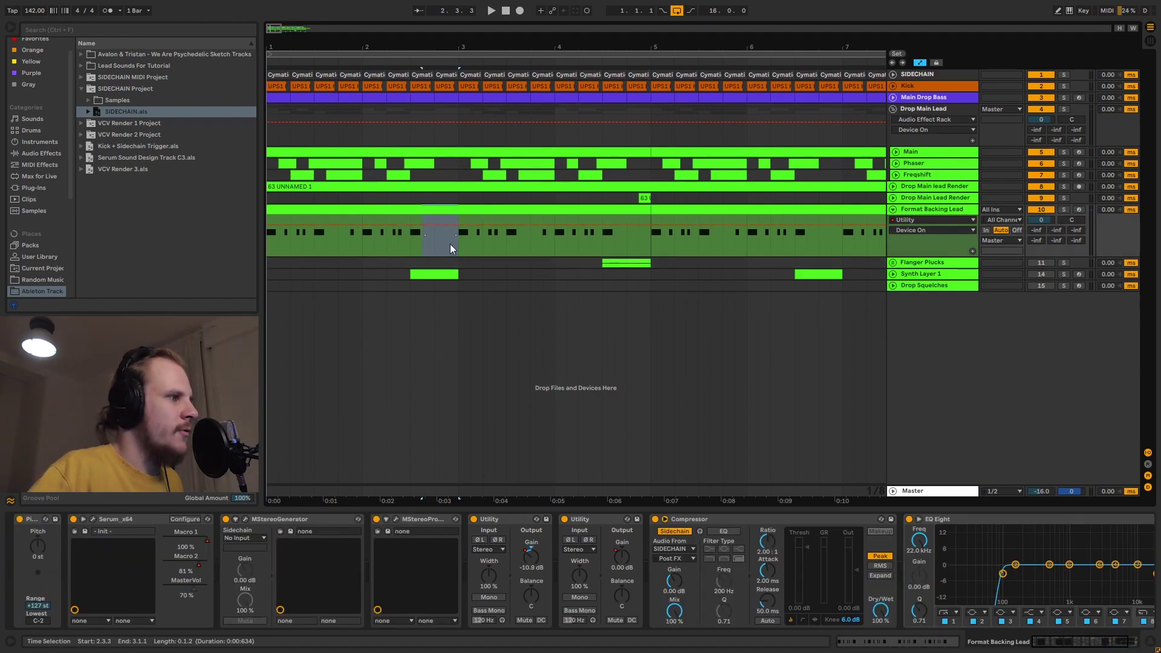
pyautogui.click(428, 238)
pyautogui.moveTo(428, 238); pyautogui.dragTo(460, 240)
pyautogui.click(460, 241)
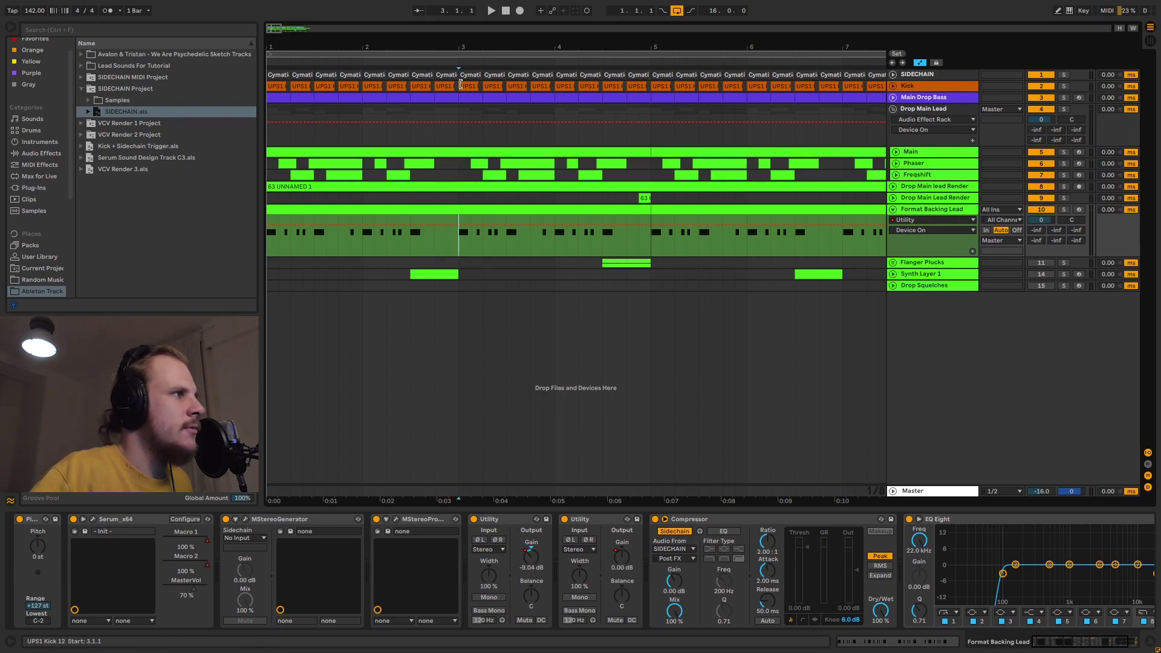
# Highlight Format Backing Lead from 2.3.1 to 3.1.1 and place the insert marker at 3.1.1.
pyautogui.moveTo(464, 48); pyautogui.dragTo(405, 48)
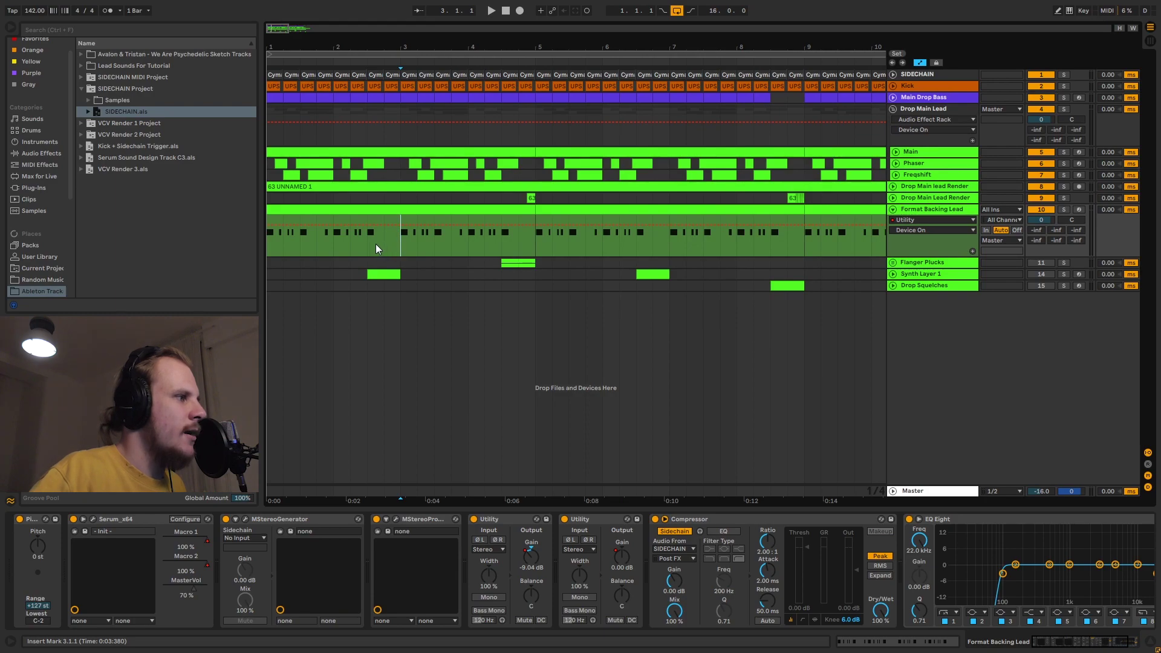
pyautogui.moveTo(372, 247); pyautogui.dragTo(392, 245)
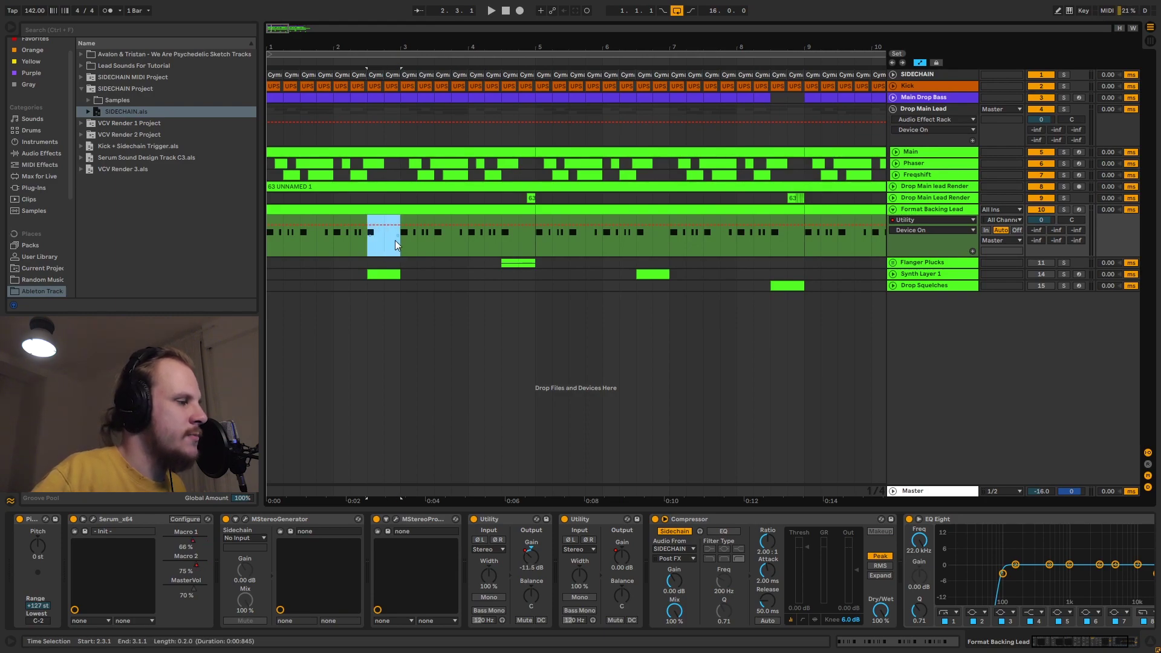
pyautogui.click(399, 248)
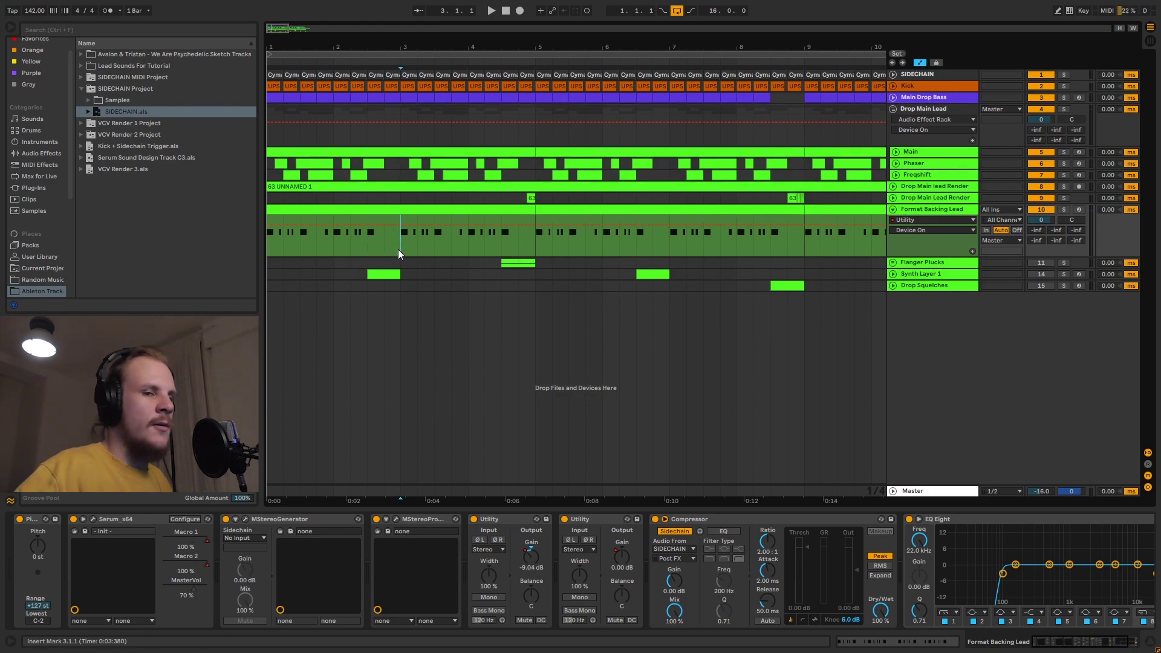
pyautogui.press('-')
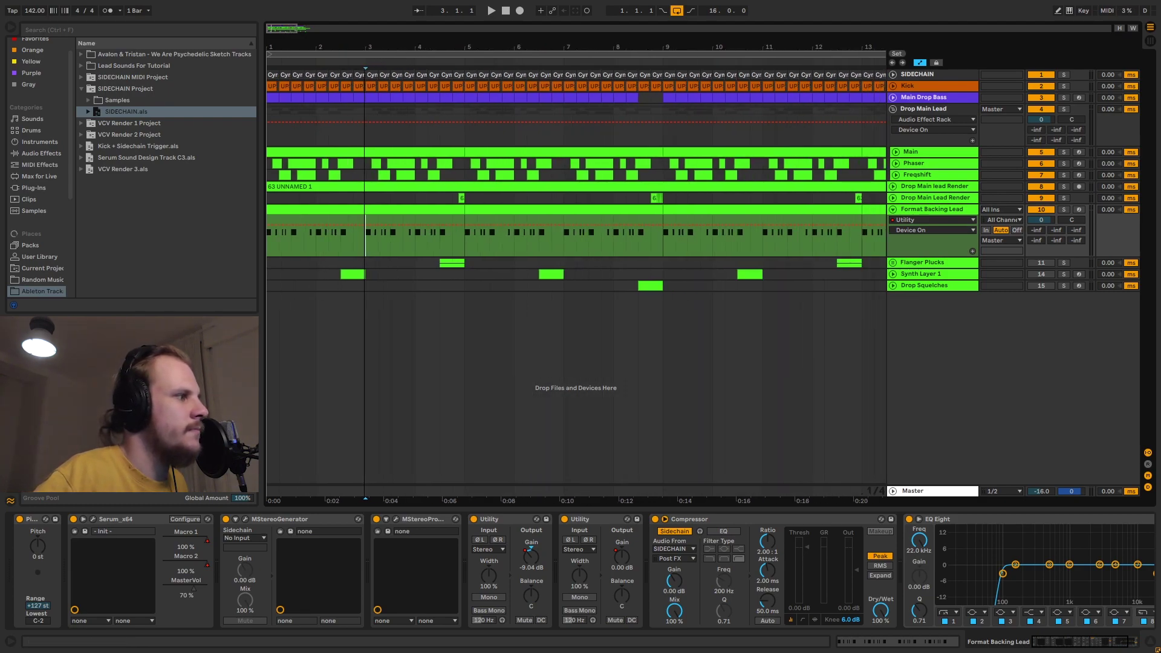
# Collapse Format Backing Lead, and play Flanger Plucks, Synth Layer 1 and Drop Squelches soloed from 2.3.1, clearing the solos at the end.
pyautogui.click(894, 210)
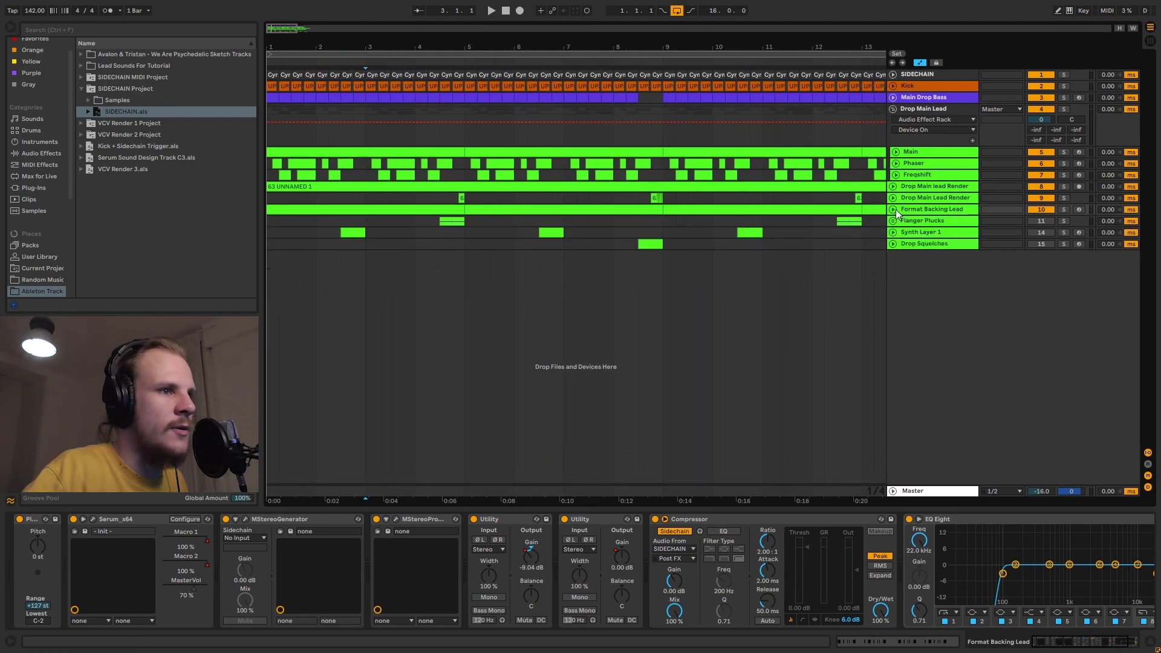
pyautogui.click(1064, 222)
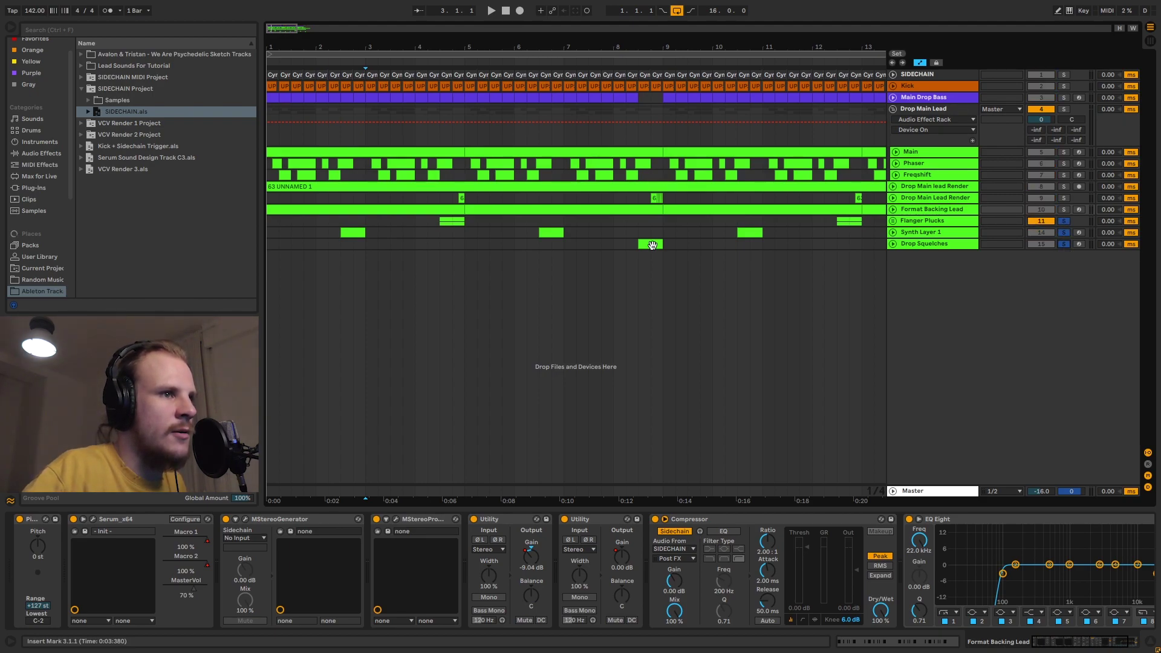
pyautogui.click(341, 221)
pyautogui.press('space')
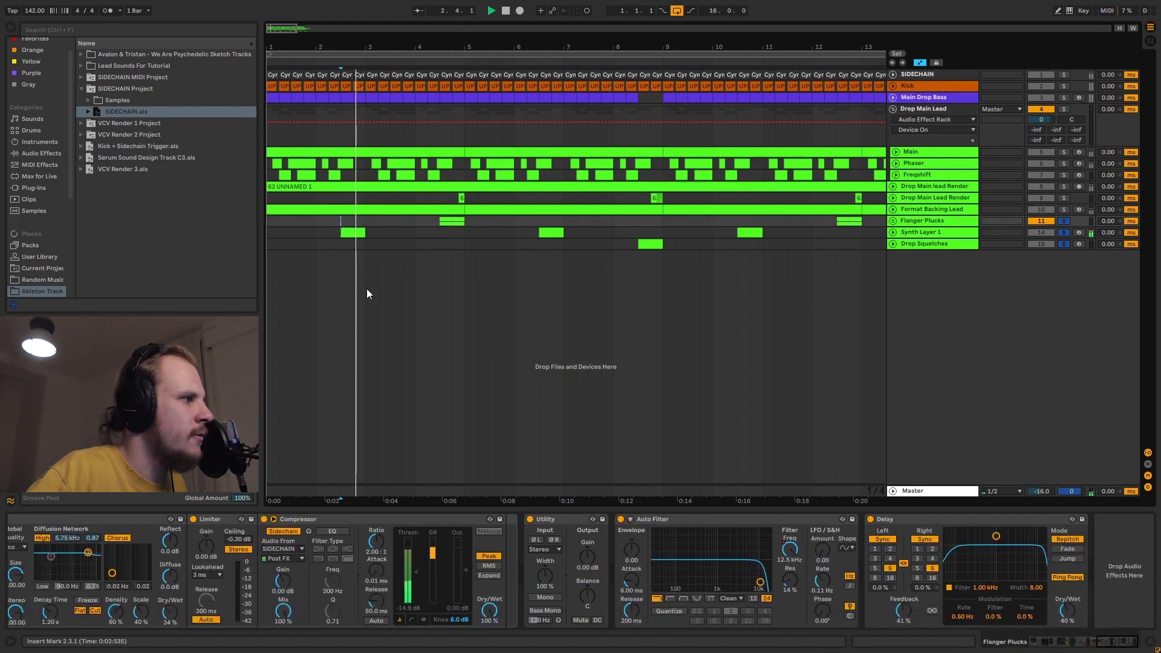
pyautogui.moveTo(353, 47); pyautogui.dragTo(353, 42)
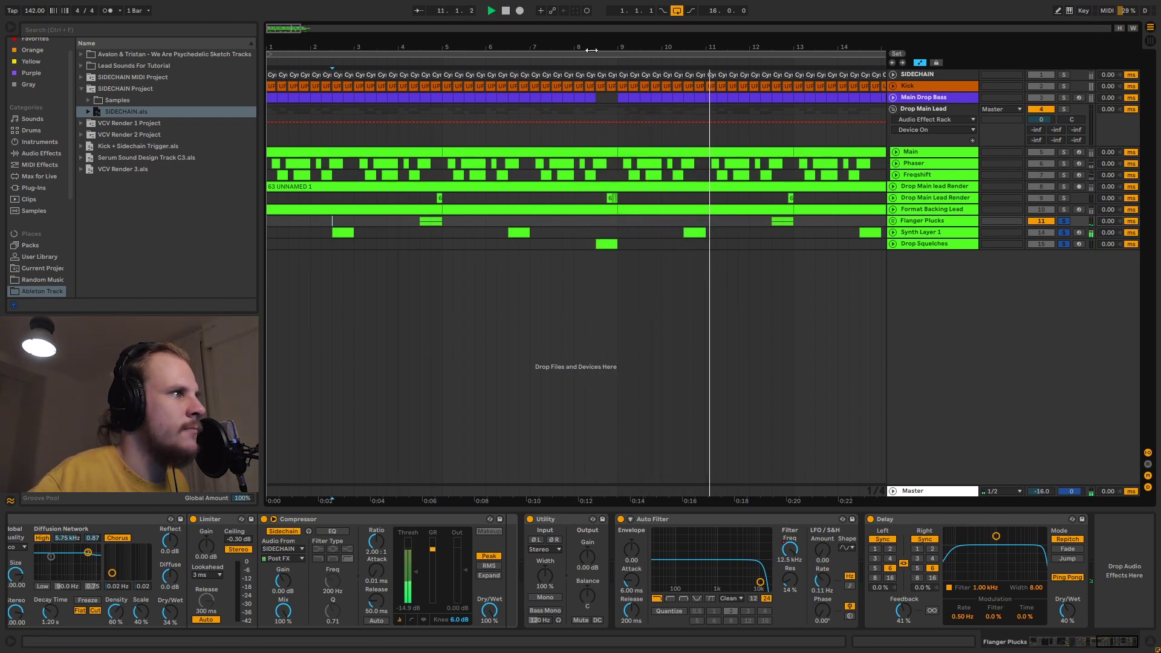
pyautogui.press('-')
pyautogui.press('-')
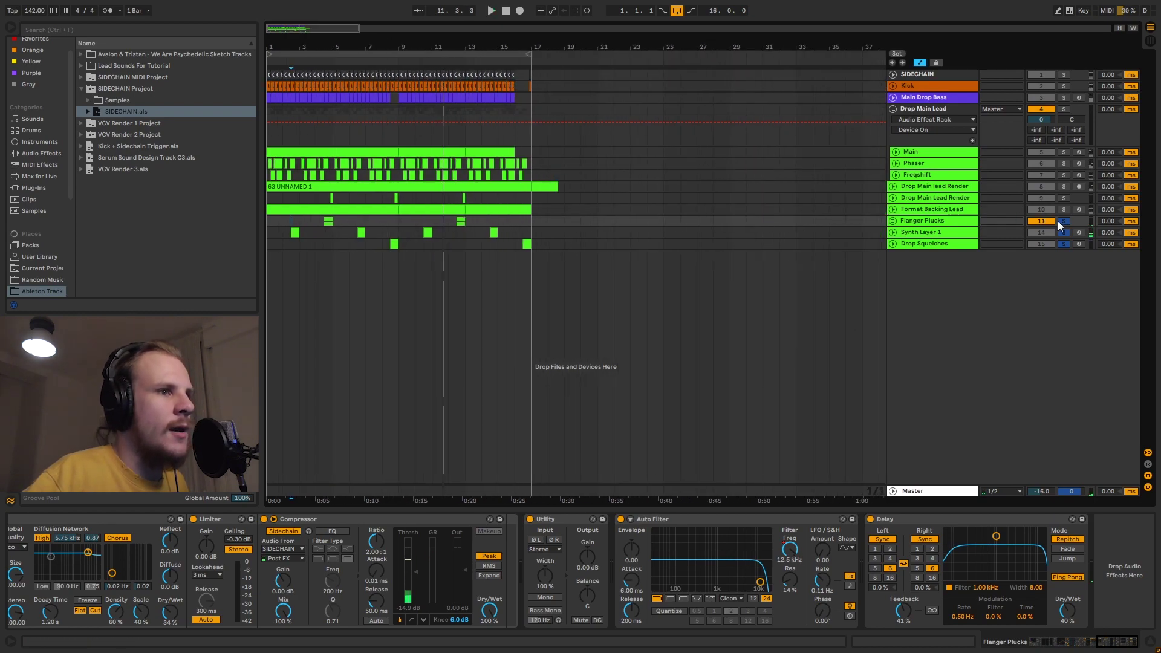
pyautogui.click(1064, 221)
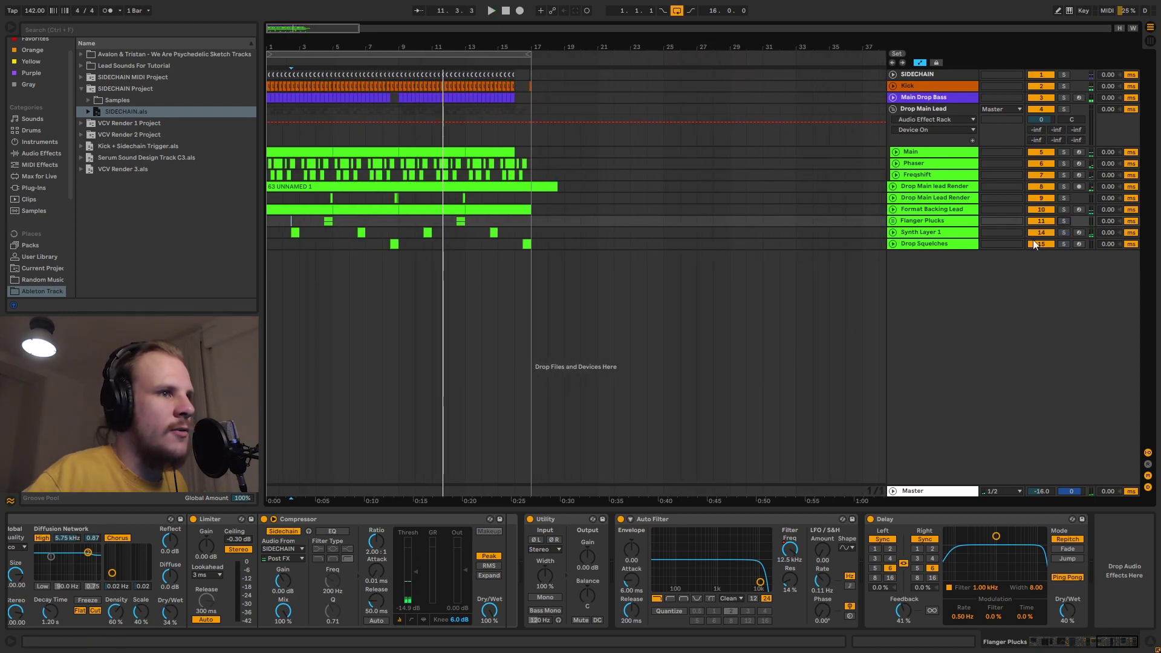
# Play the whole drop from 1.1.1 with all tracks active to hear the filler layers in context.
pyautogui.click(270, 220)
pyautogui.press('space')
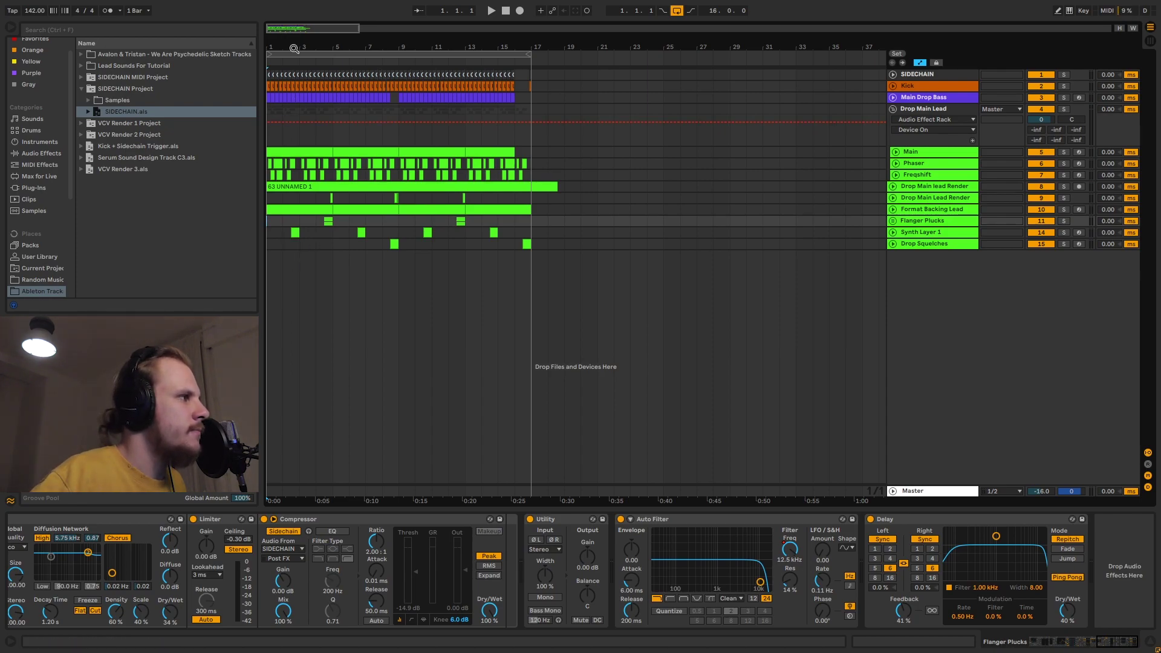
pyautogui.moveTo(294, 47); pyautogui.dragTo(359, 221)
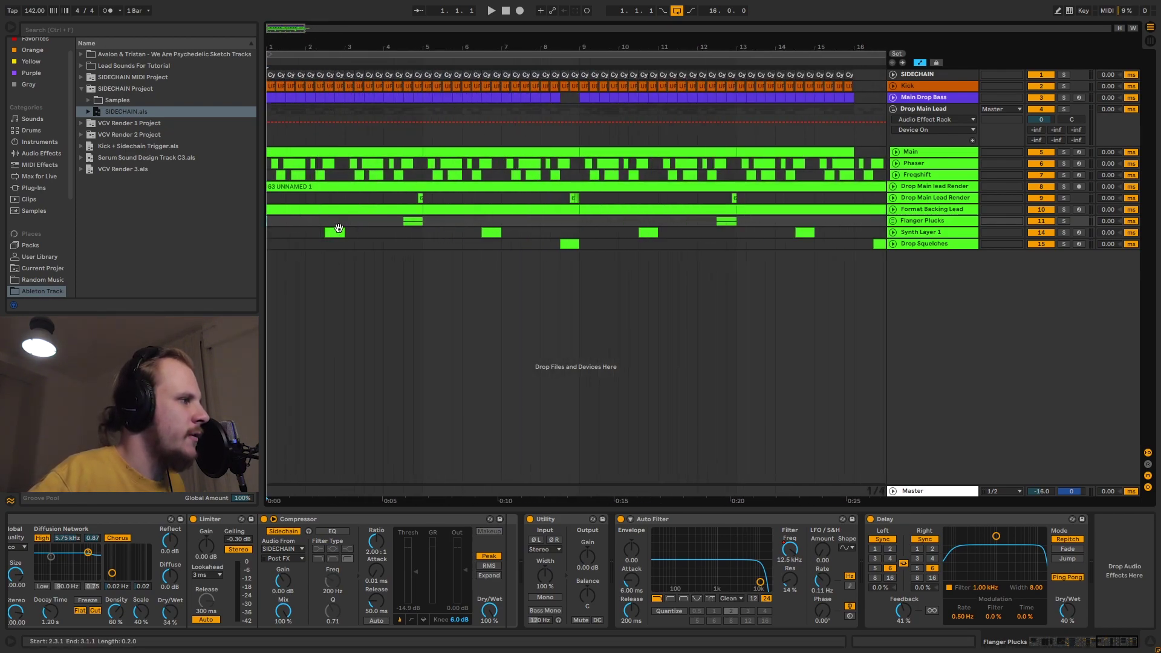
pyautogui.press('space')
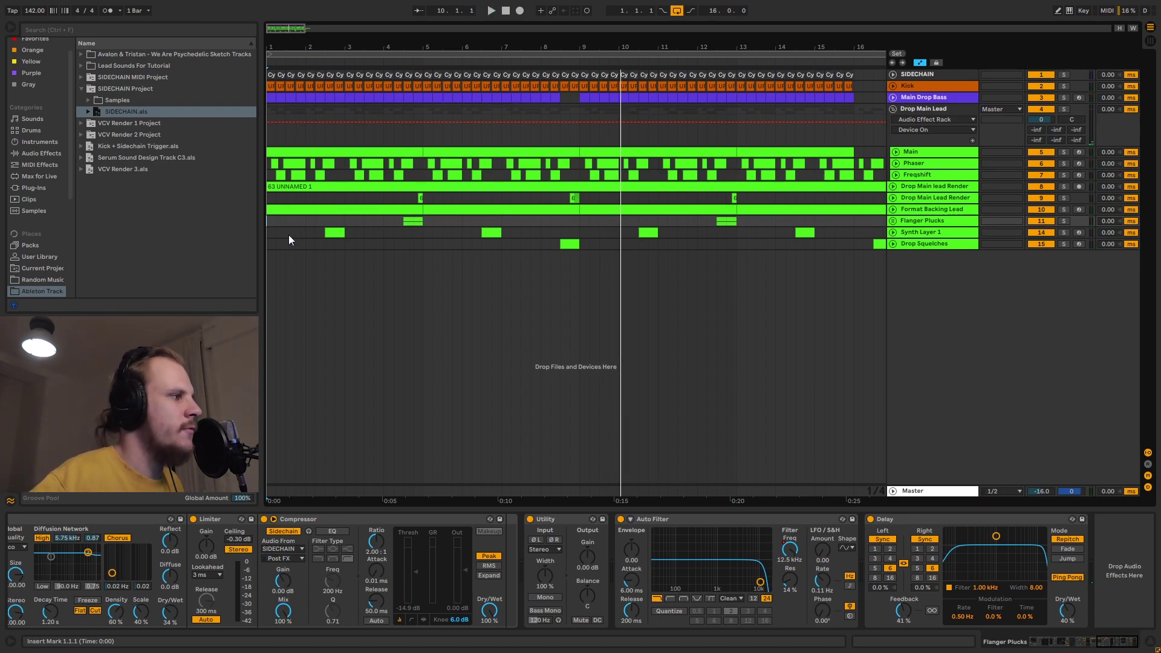
# Highlight the empty stretches of Synth Layer 1 from 1.1.1 to 2.3.1 and from 5.1.1, and select its clips at 2.3.1 and 6.3.1.
pyautogui.moveTo(269, 232); pyautogui.dragTo(332, 234)
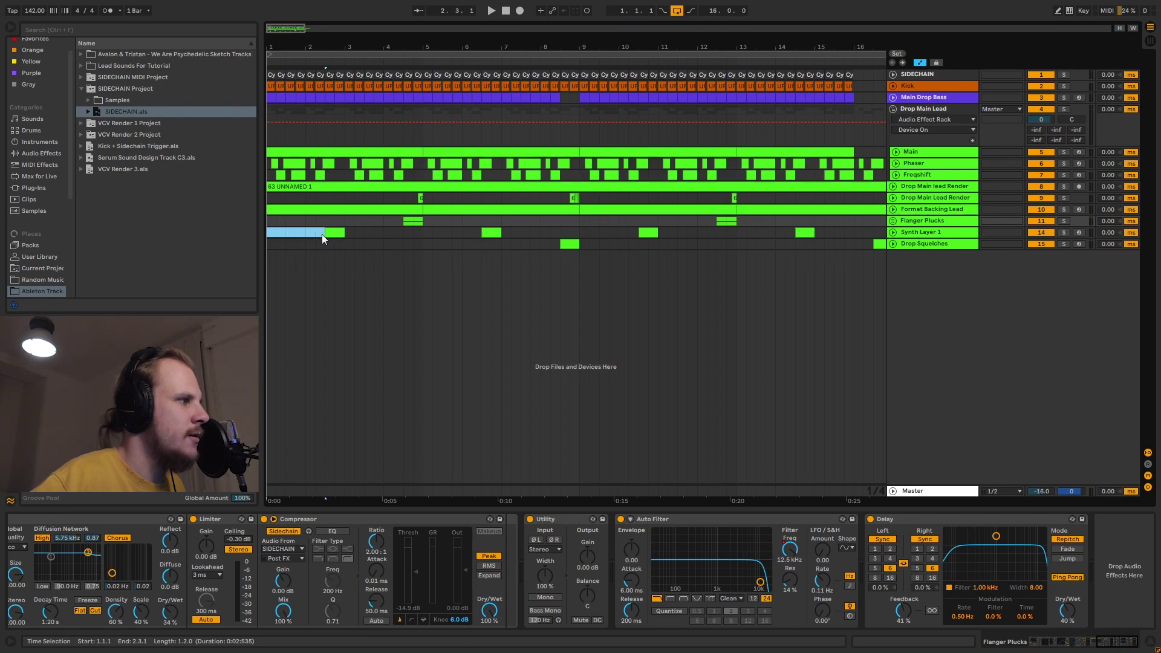
pyautogui.moveTo(347, 232); pyautogui.dragTo(443, 232)
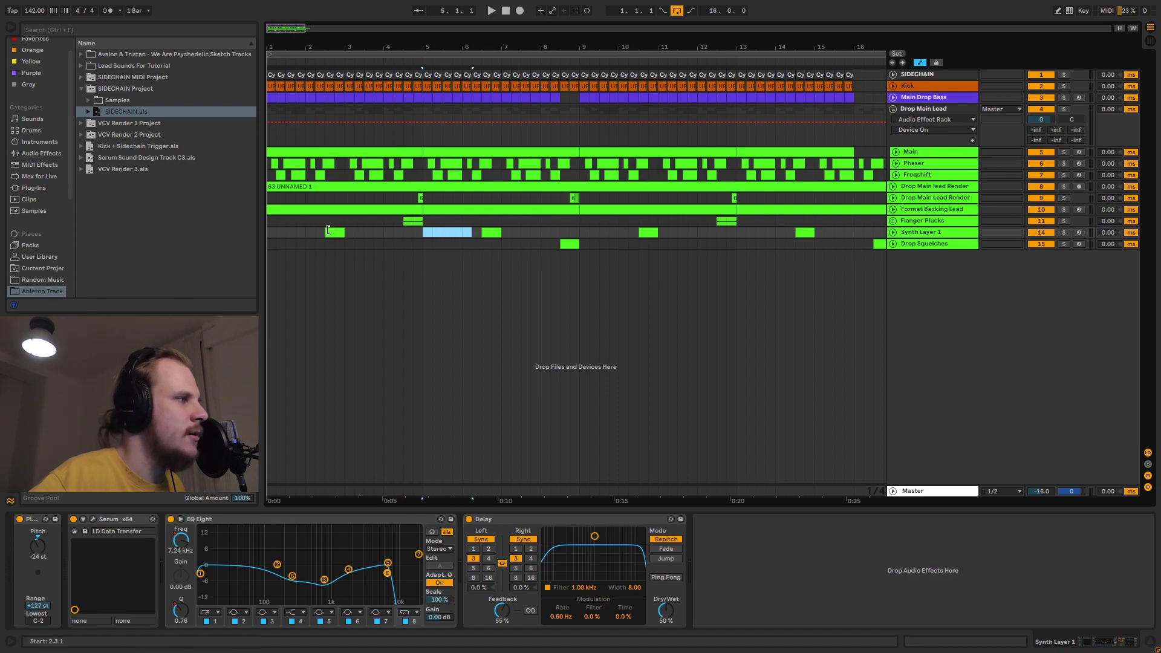
pyautogui.click(334, 233)
pyautogui.click(448, 221)
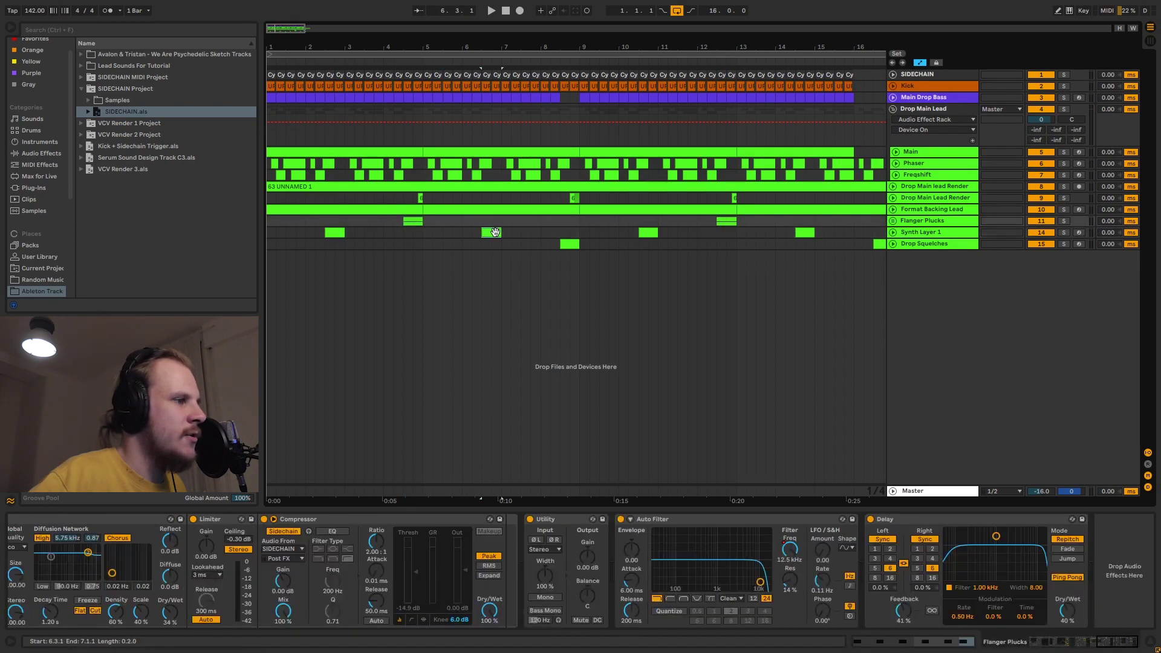
pyautogui.click(493, 233)
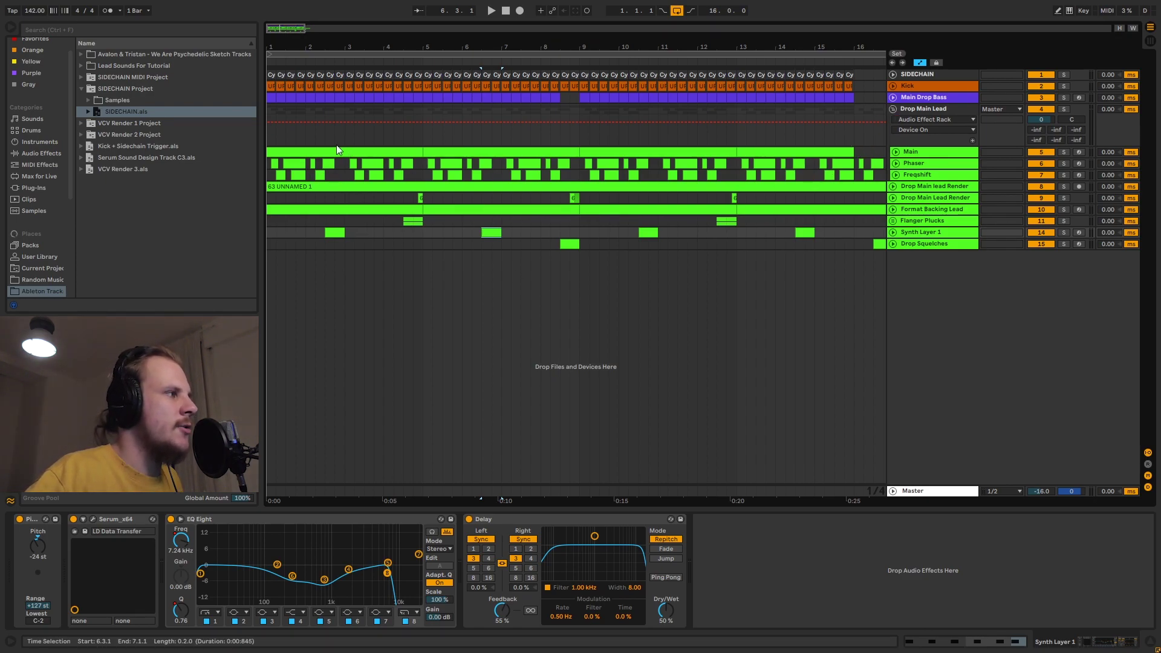
# Highlight Drop Main Lead from 1.1.1 to 16.1.1 and 2.3.1 to 3.1.1, and select the first Synth Layer 1 and Flanger Plucks clips.
pyautogui.moveTo(267, 111); pyautogui.dragTo(399, 108)
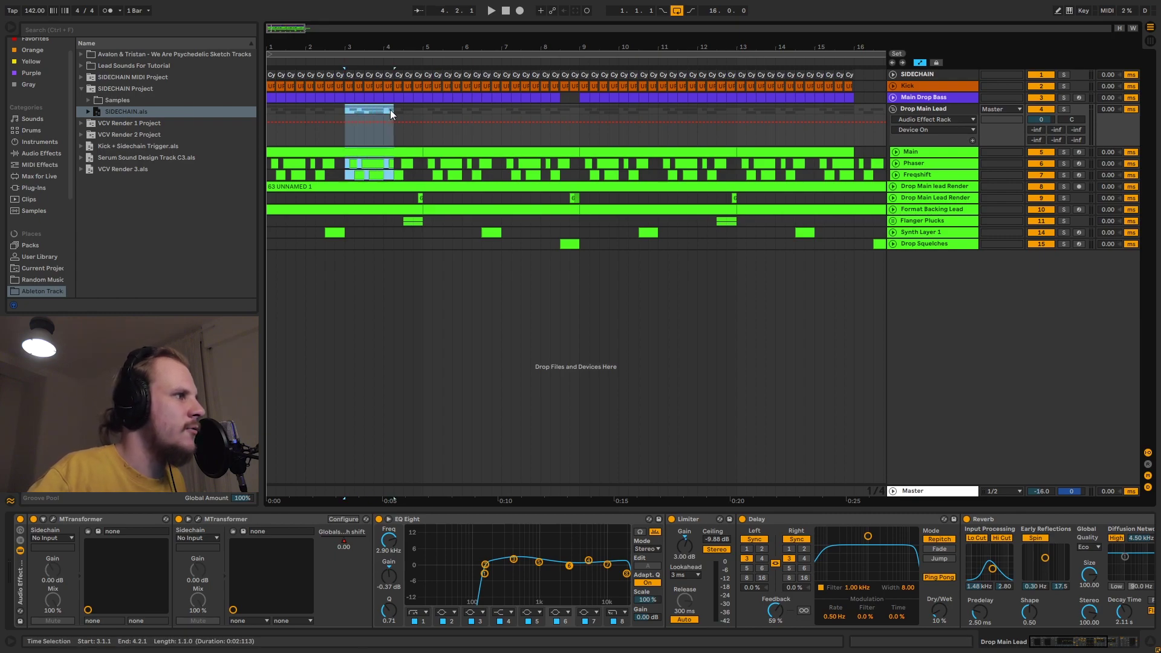
pyautogui.moveTo(266, 108); pyautogui.dragTo(852, 119)
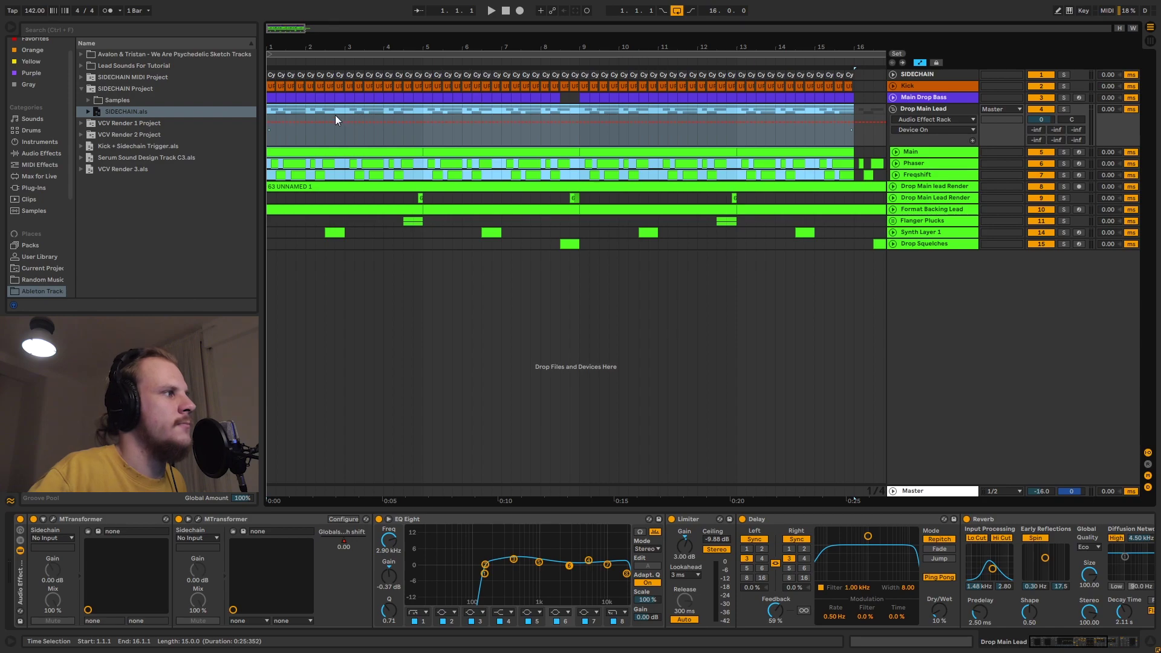
pyautogui.moveTo(326, 111); pyautogui.dragTo(340, 112)
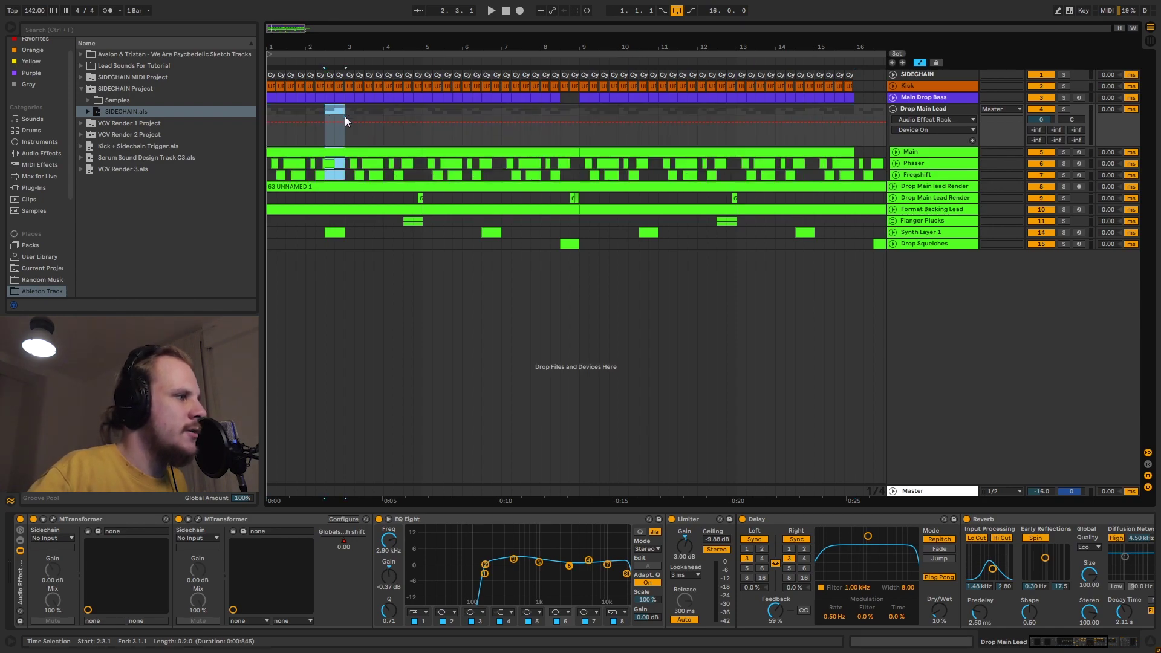
pyautogui.click(332, 232)
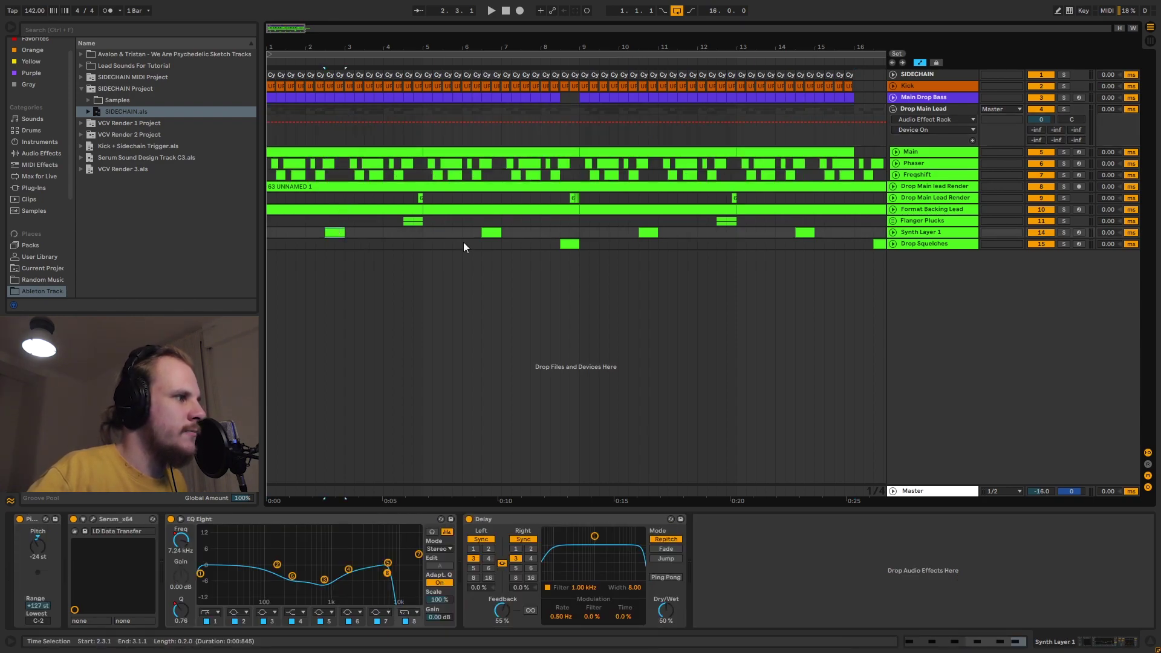
pyautogui.click(413, 221)
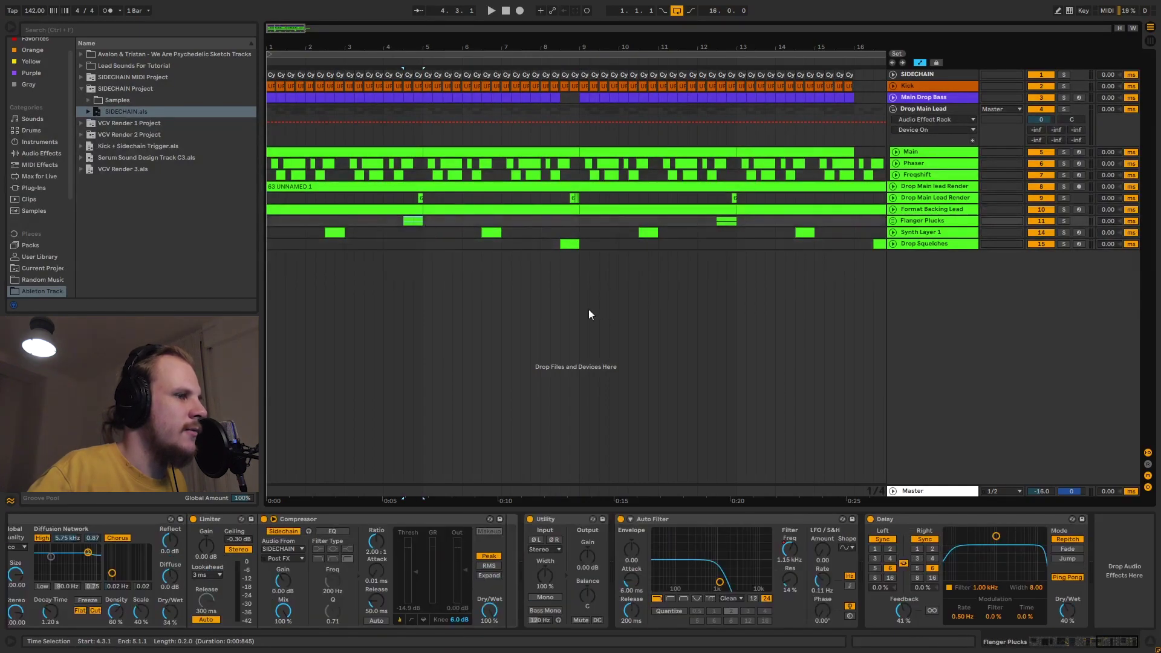